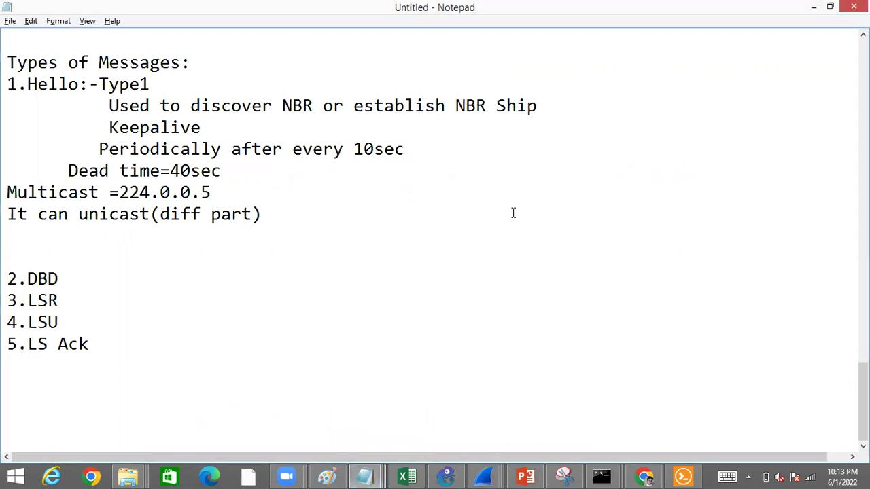
Step: Switch from the Notepad notes to the blank canvas in Paint
click(815, 13)
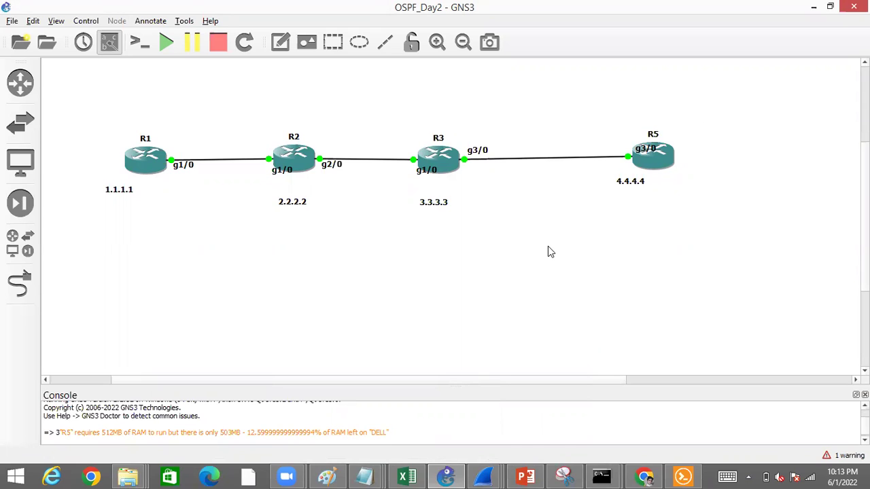
click(328, 476)
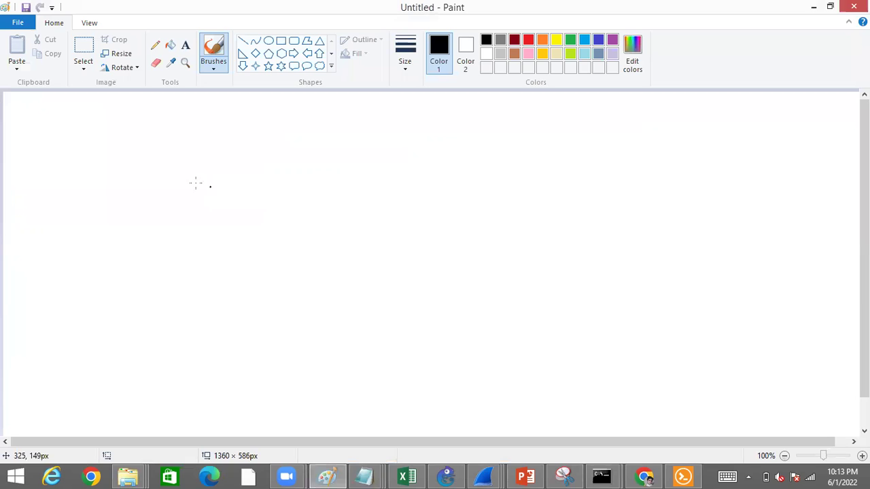
mouse_move(91, 140)
mouse_down()
mouse_move(70, 150)
mouse_move(89, 139)
mouse_up()
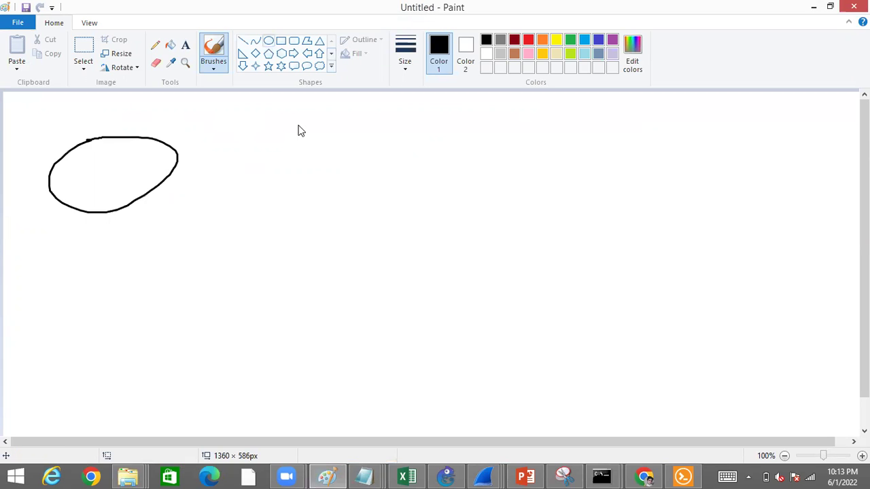
mouse_move(262, 162)
mouse_down()
mouse_move(386, 197)
mouse_move(344, 161)
mouse_up()
drag(274, 161, 346, 162)
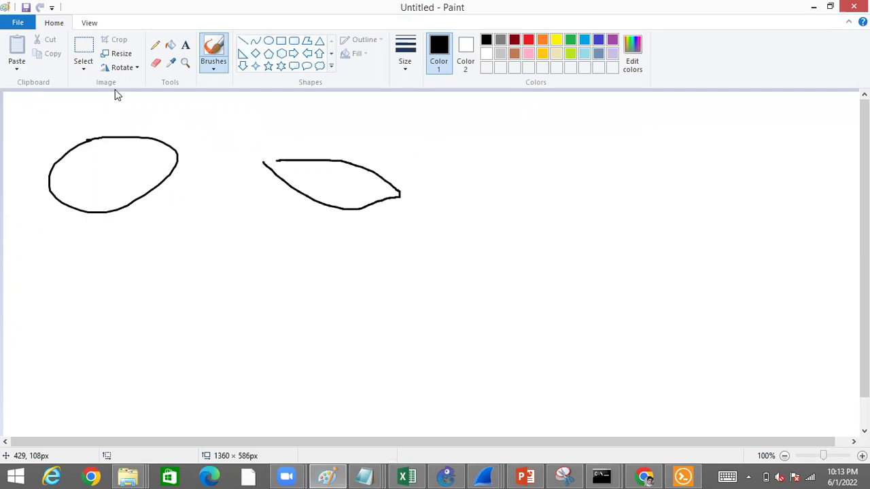
click(84, 67)
click(114, 140)
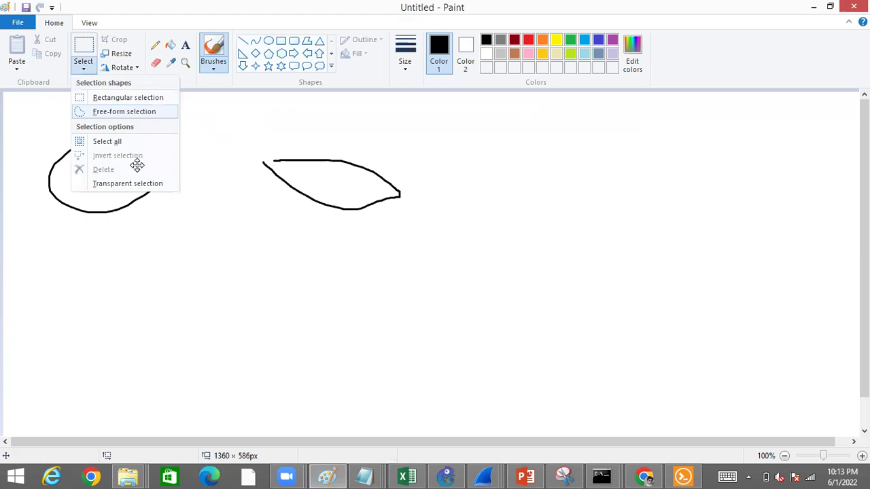
key(Delete)
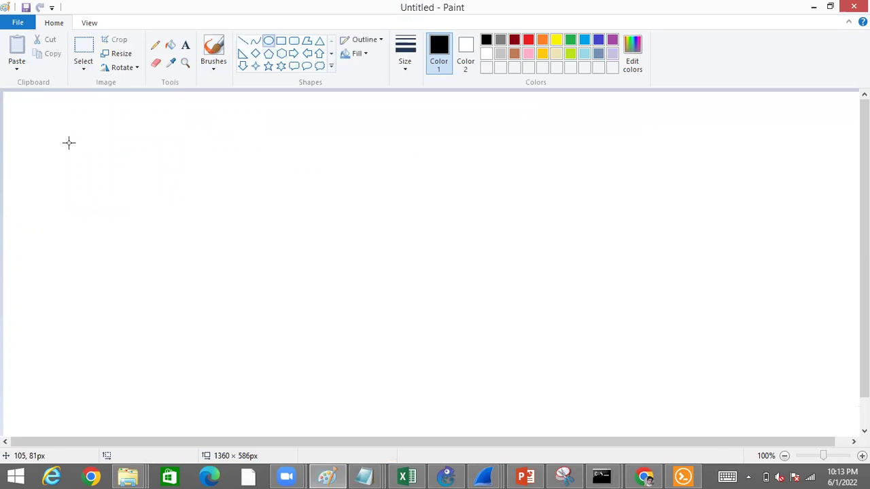
Step: Draw four wide black ellipses in a row across the upper part of the canvas to represent routers
drag(68, 143, 174, 180)
drag(309, 148, 442, 172)
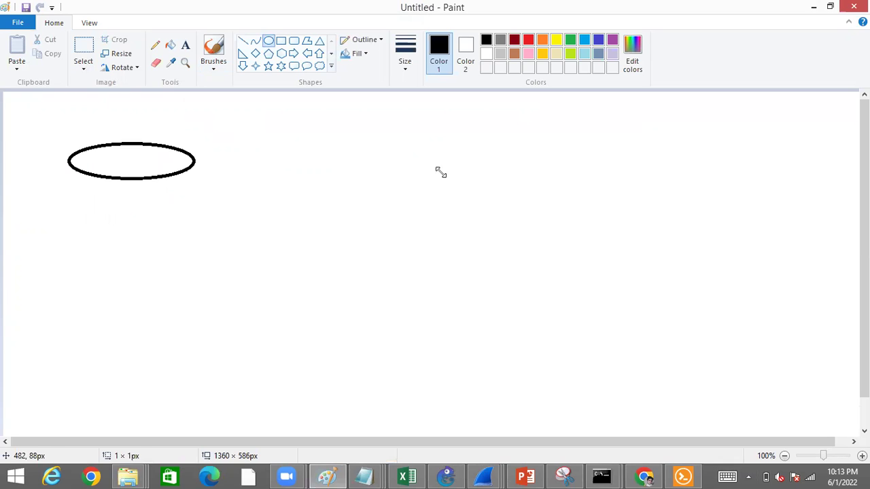
drag(517, 147, 659, 185)
drag(713, 150, 837, 186)
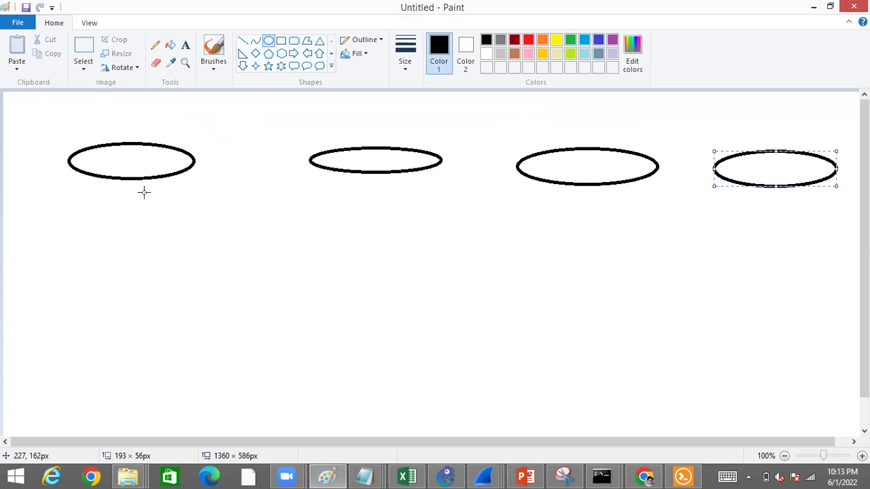
Step: Draw a straight line downward from the underside of each of the four ellipses
click(246, 40)
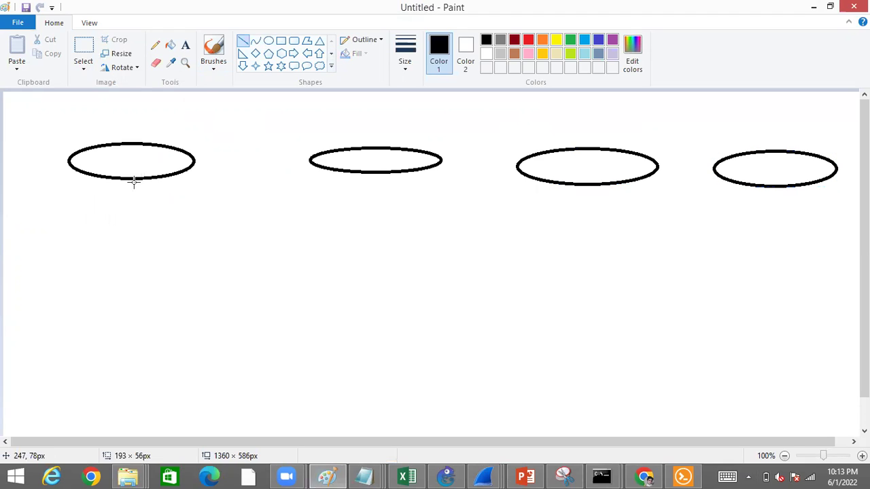
drag(131, 179, 135, 282)
drag(363, 172, 372, 212)
drag(588, 185, 606, 289)
drag(768, 186, 769, 299)
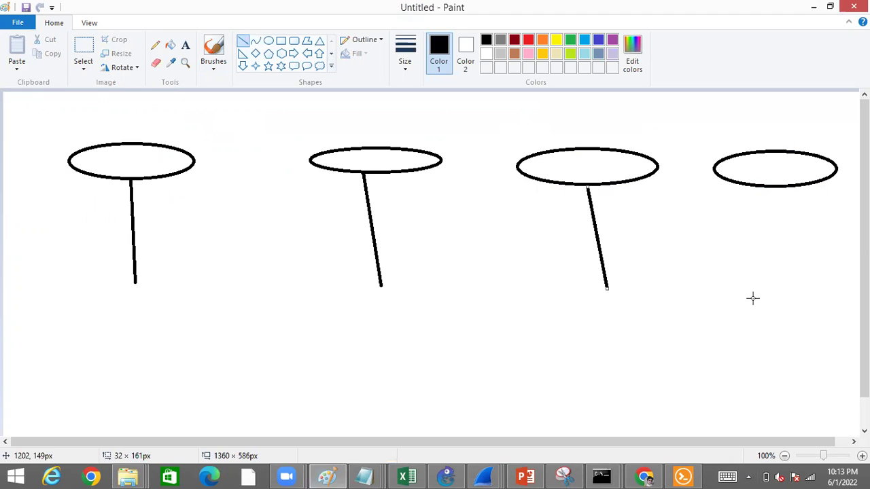
Step: Connect each ellipse to its neighbour with a straight line, forming a chain of four routers
drag(195, 158, 319, 154)
drag(432, 157, 517, 164)
drag(657, 166, 714, 169)
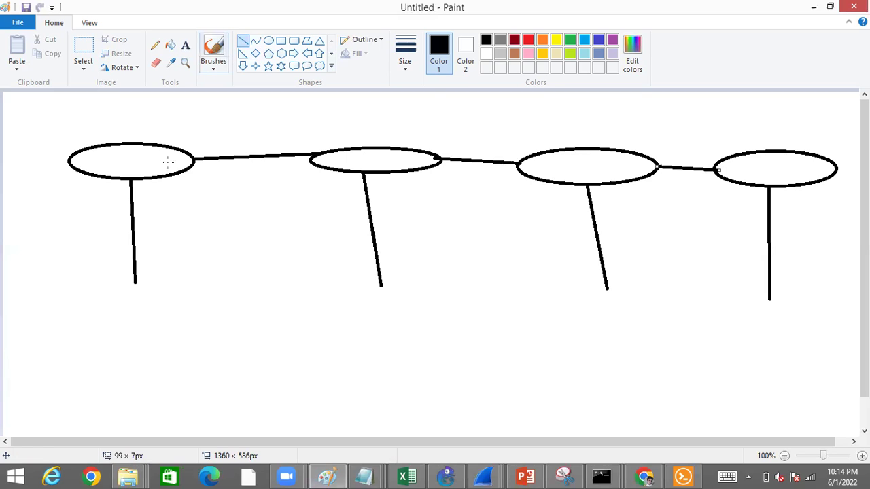
Step: Number the four ellipses 1, 2, 3 and 4 by hand with the brush
click(214, 48)
drag(124, 149, 125, 156)
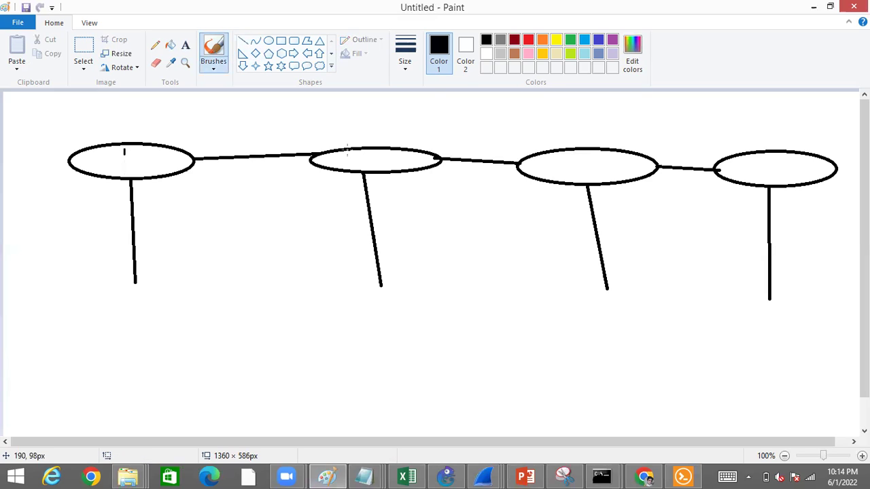
drag(364, 125, 390, 140)
mouse_move(560, 120)
mouse_down()
mouse_move(580, 124)
mouse_move(556, 144)
mouse_up()
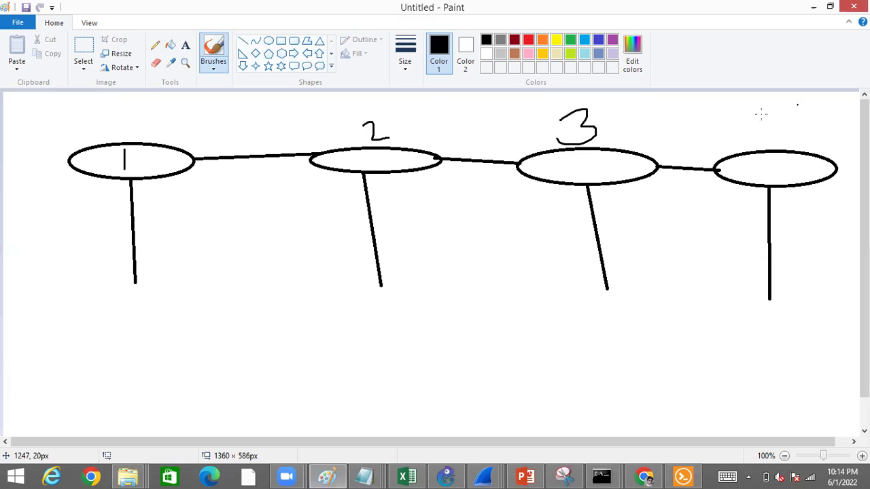
drag(762, 114, 782, 139)
drag(782, 127, 787, 169)
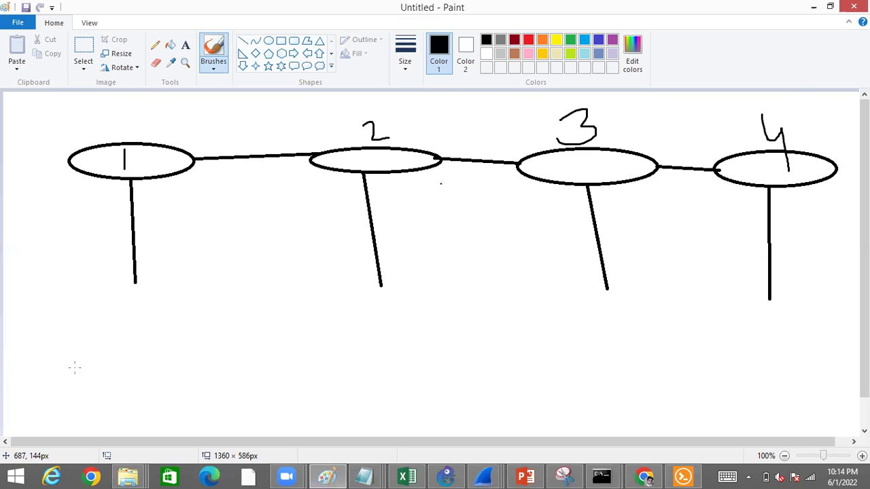
Step: Handwrite the network 1.1.1.0/24 beneath the line hanging from router 1
drag(42, 324, 55, 372)
mouse_move(83, 309)
mouse_down()
mouse_move(101, 358)
mouse_move(125, 345)
mouse_move(143, 361)
mouse_up()
mouse_move(164, 332)
mouse_down()
mouse_move(164, 348)
mouse_move(165, 332)
mouse_up()
drag(192, 305, 197, 380)
drag(203, 343, 238, 374)
Step: Handwrite 4.4.4.4 beneath the line hanging from router 4 and loop a stroke around it
click(689, 299)
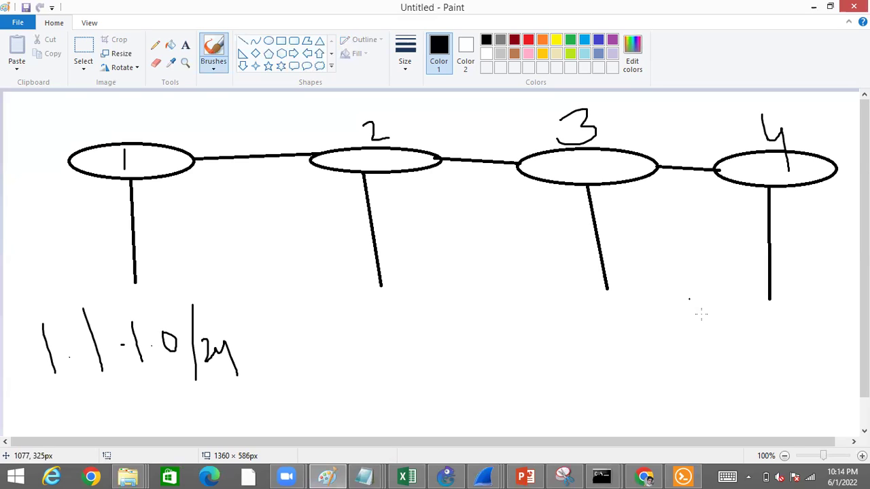
drag(701, 314, 740, 390)
drag(753, 343, 774, 373)
mouse_move(780, 337)
mouse_down()
mouse_move(803, 373)
mouse_move(816, 339)
mouse_move(827, 380)
mouse_up()
drag(781, 334, 725, 396)
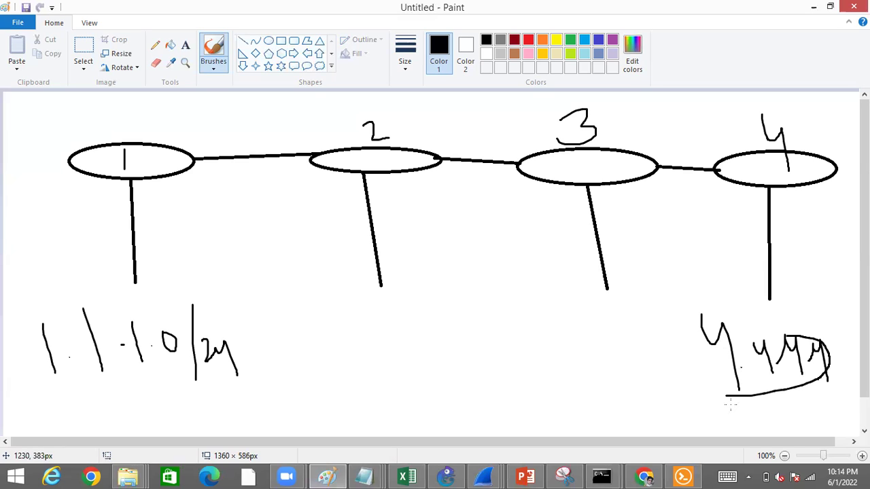
drag(781, 335, 751, 408)
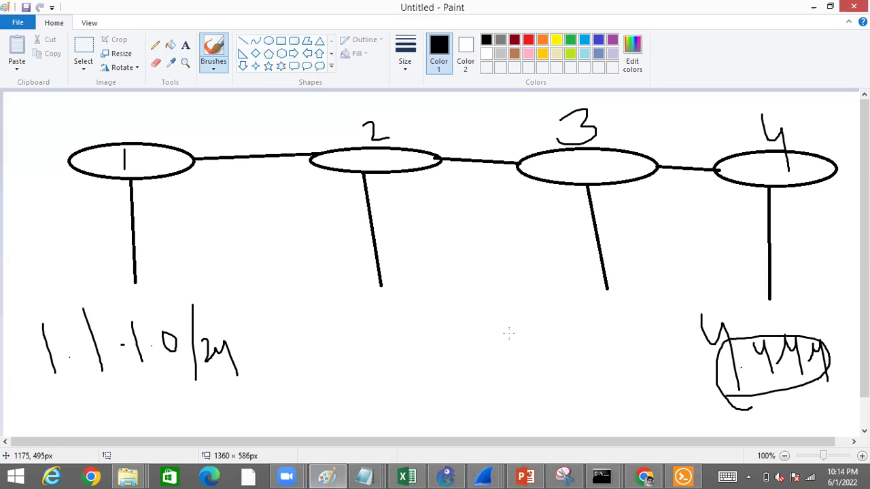
Step: Frame the 1.1.1.0/24 label and draw a line from it to the 4.4.4.4 label, crossed by a looped stroke
click(195, 282)
drag(16, 313, 116, 299)
drag(145, 401, 115, 298)
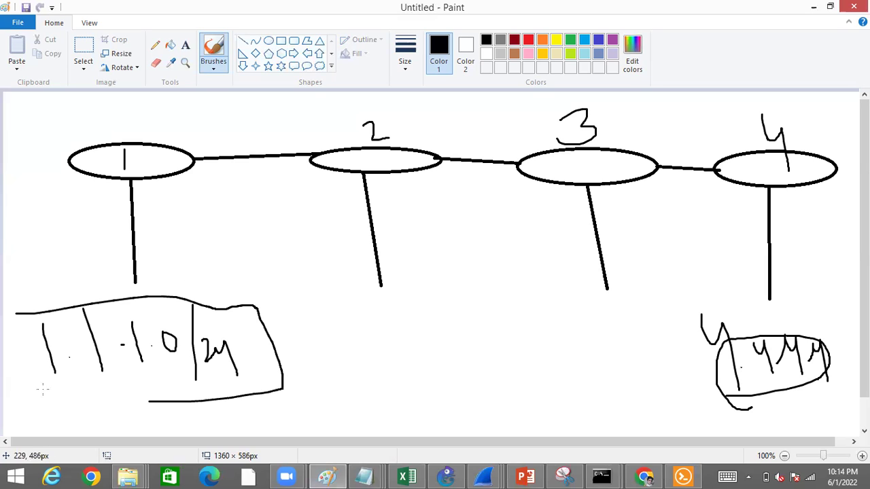
drag(149, 401, 22, 311)
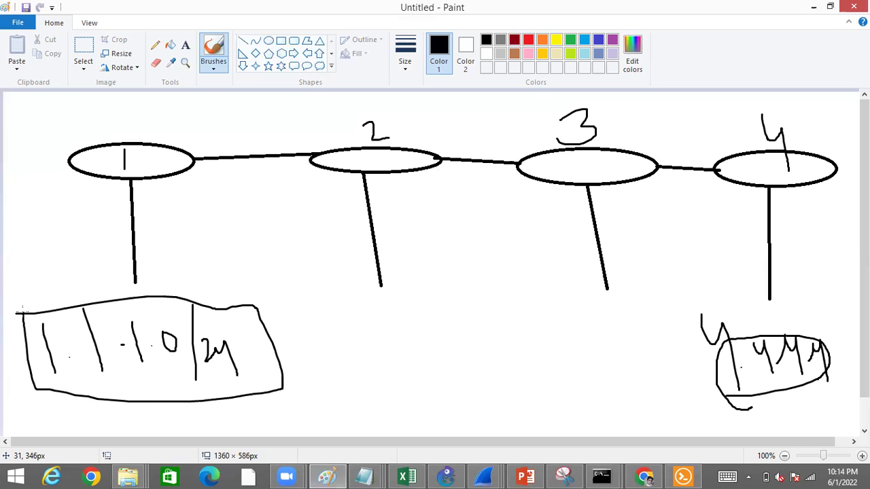
drag(304, 343, 724, 362)
mouse_move(501, 333)
mouse_down()
mouse_move(563, 342)
mouse_move(532, 435)
mouse_up()
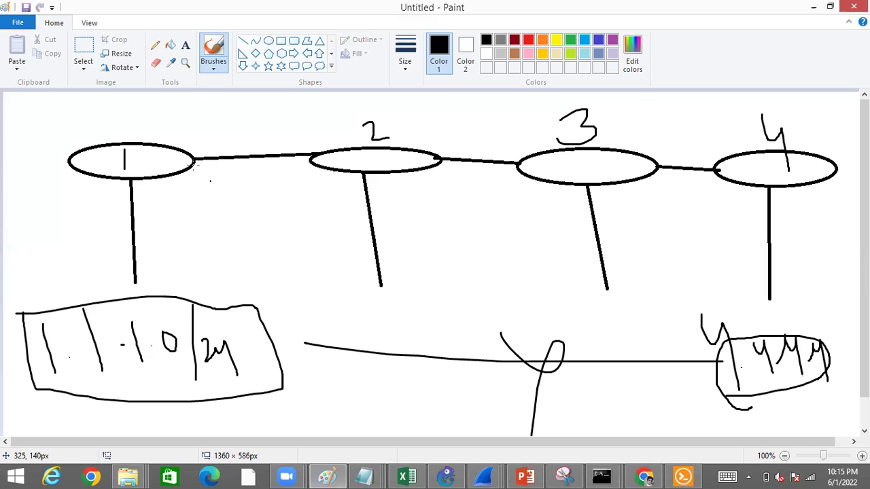
Step: In red, circle router 1's end of the link to router 2, underline 1.1.1.0, and add an arrow toward router 2
click(529, 40)
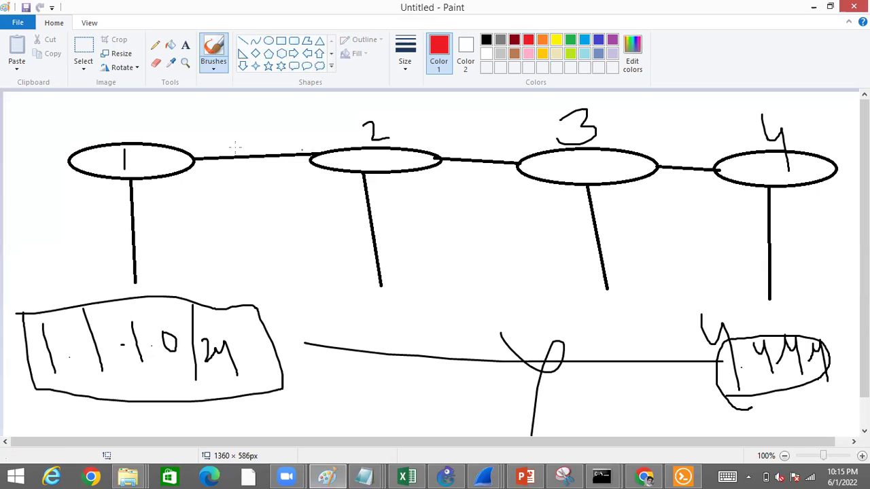
mouse_move(205, 144)
mouse_down()
mouse_move(212, 165)
mouse_move(202, 144)
mouse_up()
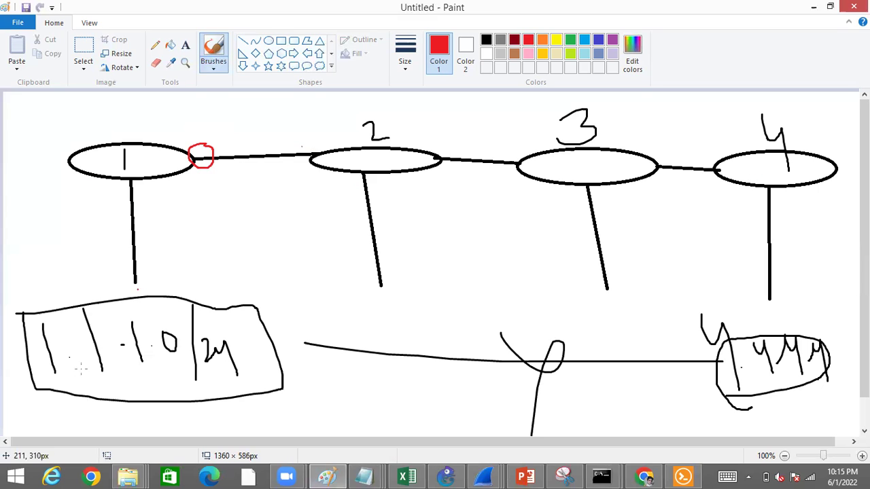
drag(50, 379, 157, 370)
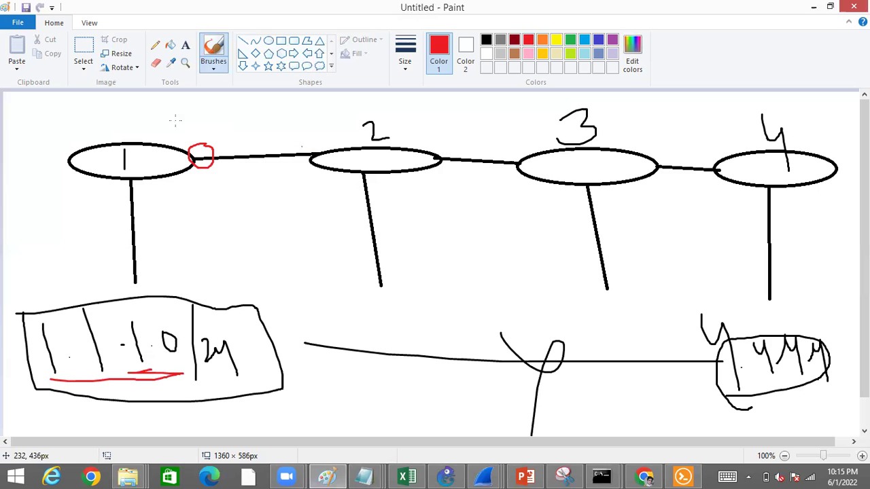
drag(173, 115, 175, 125)
mouse_move(202, 158)
mouse_down()
mouse_move(249, 193)
mouse_move(246, 183)
mouse_up()
click(385, 165)
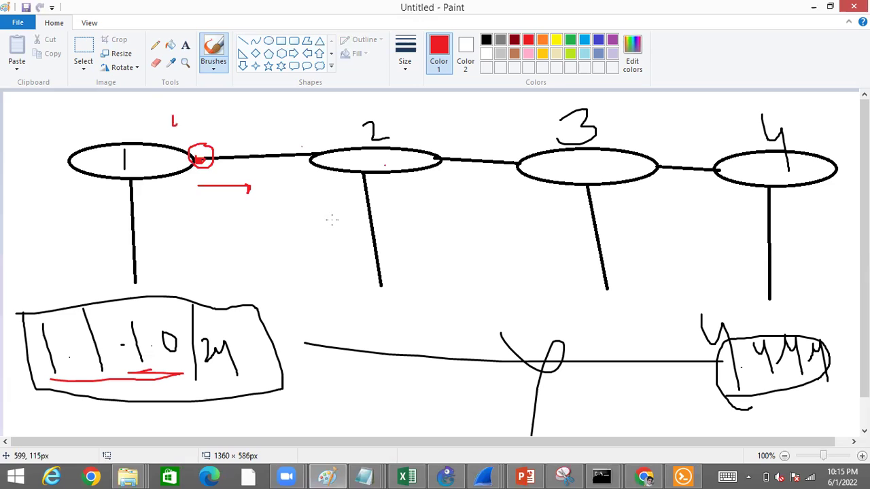
Step: Add red tick marks beneath routers 2, 3 and 4, doubling the ticks under routers 2 and 3
drag(304, 196, 418, 158)
drag(559, 242, 626, 204)
drag(728, 222, 783, 198)
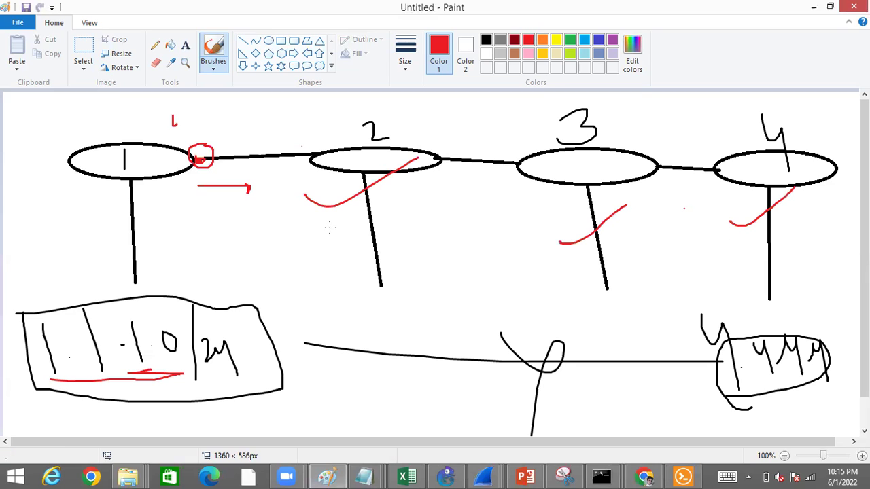
drag(326, 226, 405, 185)
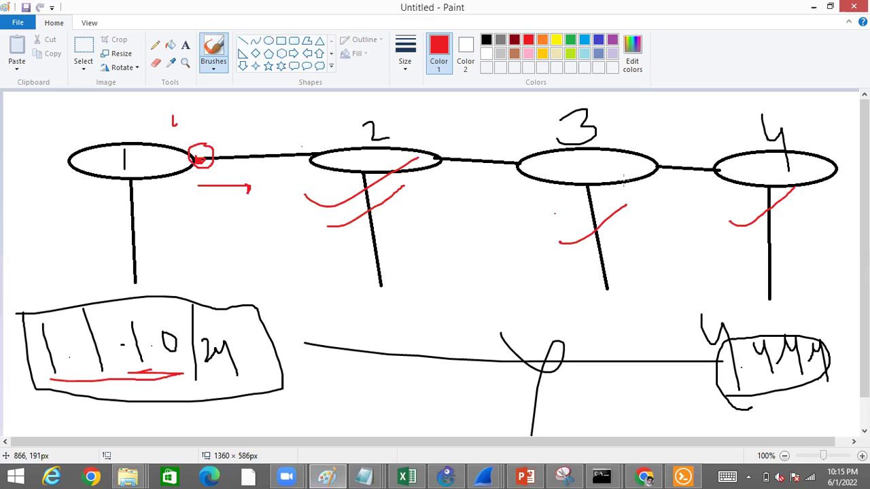
drag(552, 213, 625, 181)
Step: Draw a red tick beside router 1's arrow and long red strokes beneath routers 2 and 3 pointing toward router 4
drag(175, 203, 233, 175)
drag(296, 182, 309, 178)
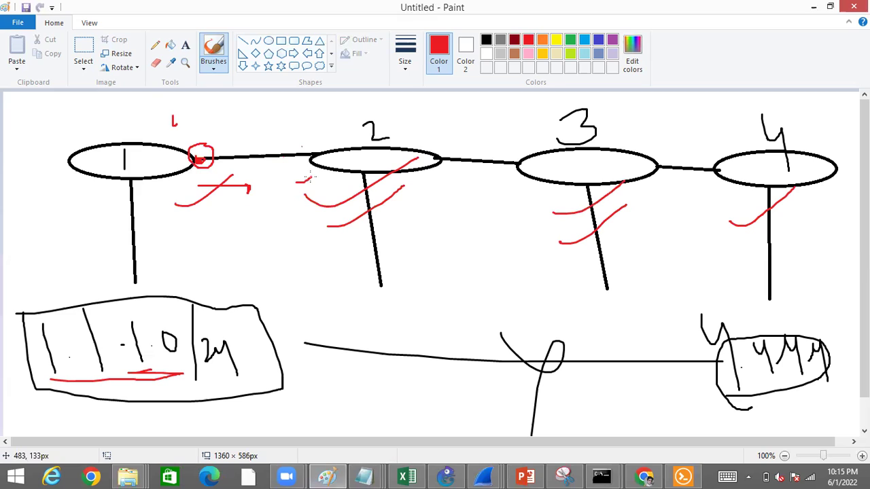
drag(313, 193, 385, 192)
drag(416, 246, 253, 261)
drag(505, 255, 603, 250)
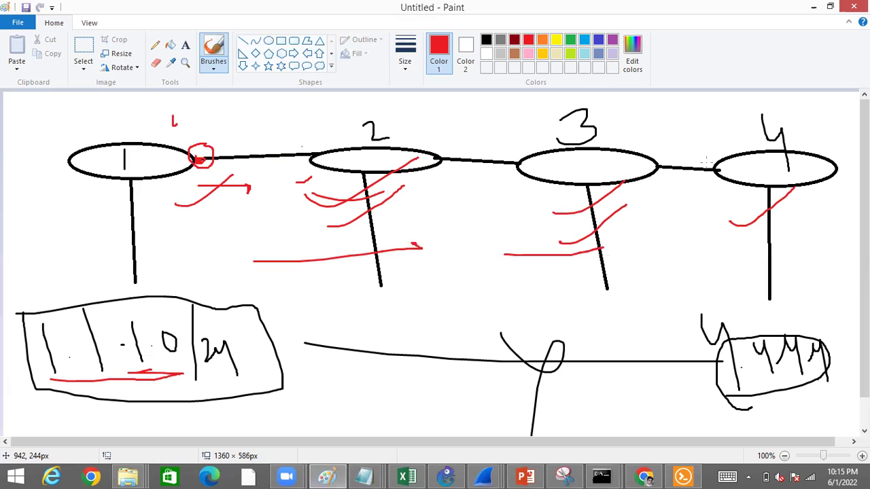
Step: Mark both ends of the link between routers 3 and 4 in red and draw arrows toward router 4
mouse_move(717, 168)
mouse_down()
mouse_move(717, 182)
mouse_move(722, 172)
mouse_move(715, 174)
mouse_up()
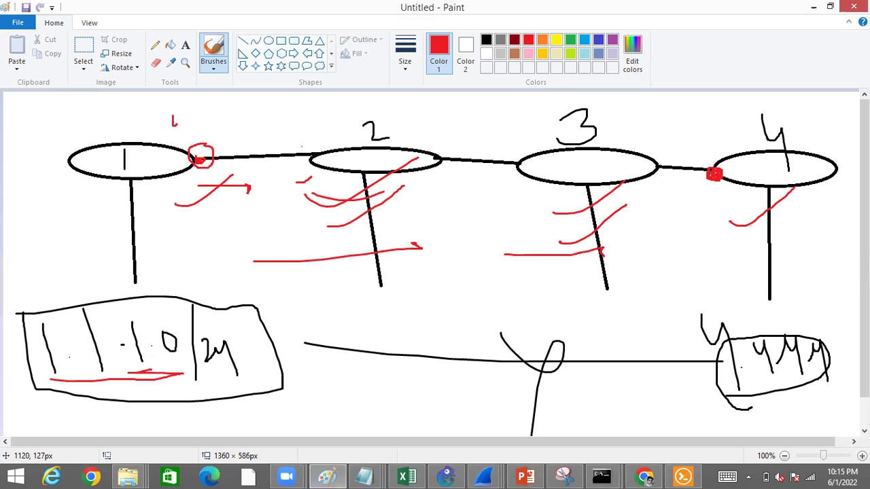
drag(665, 200, 710, 202)
mouse_move(662, 163)
mouse_down()
mouse_move(694, 141)
mouse_move(695, 151)
mouse_up()
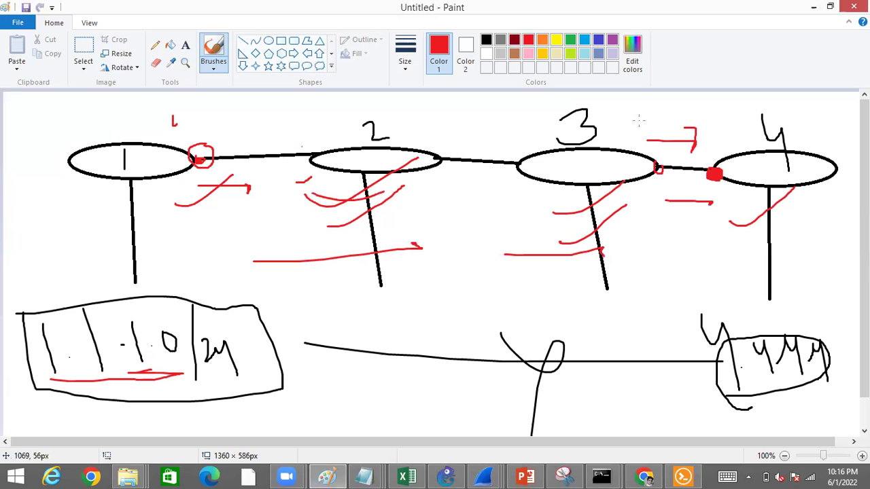
Step: Handwrite "out" in red beside router 3's outgoing link and draw a bracket in front of router 4
drag(641, 121, 652, 121)
drag(656, 109, 658, 124)
mouse_move(743, 120)
mouse_down()
mouse_move(719, 228)
mouse_move(750, 252)
mouse_up()
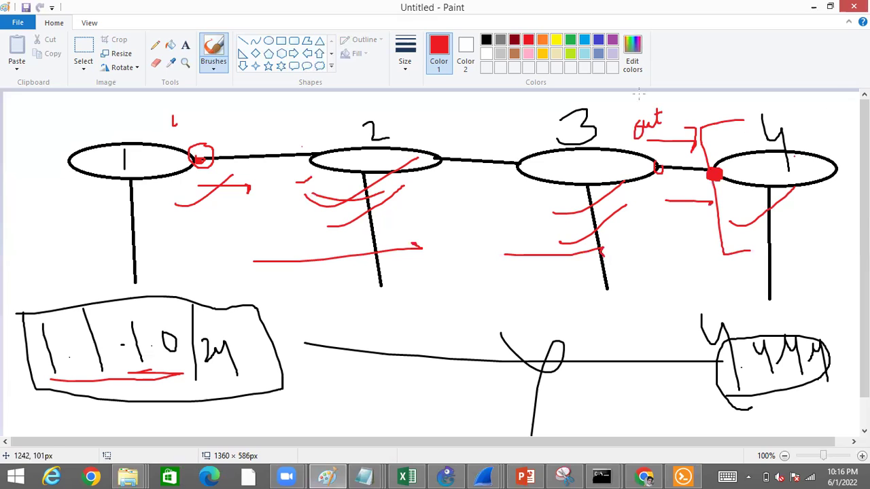
Step: Circle the "out" note at router 3 in red and add more red underlining beneath 1.1.1.0
mouse_move(640, 97)
mouse_down()
mouse_move(635, 181)
mouse_move(639, 105)
mouse_up()
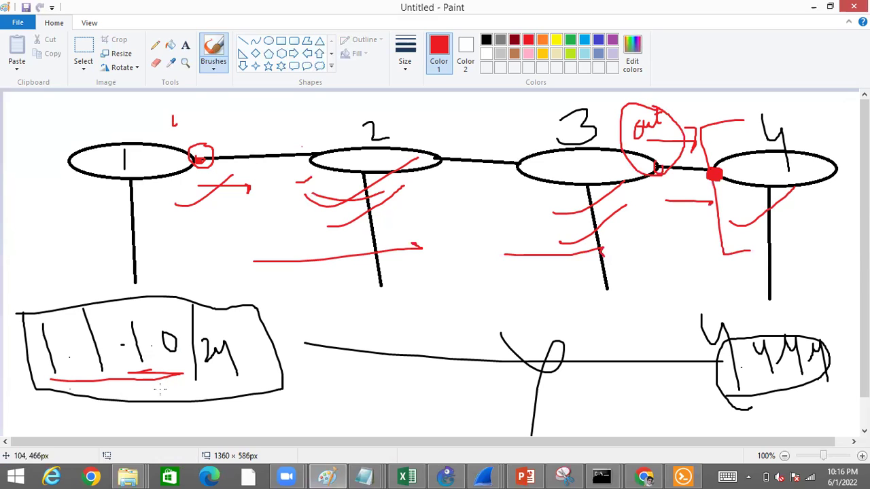
drag(66, 385, 162, 390)
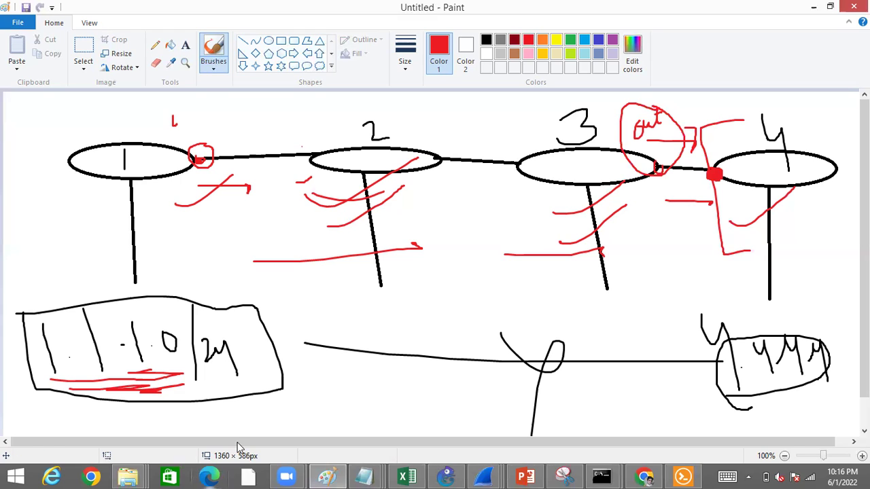
Step: Switch to GNS3 and examine the routers in the OSPF_Day2 topology
click(446, 475)
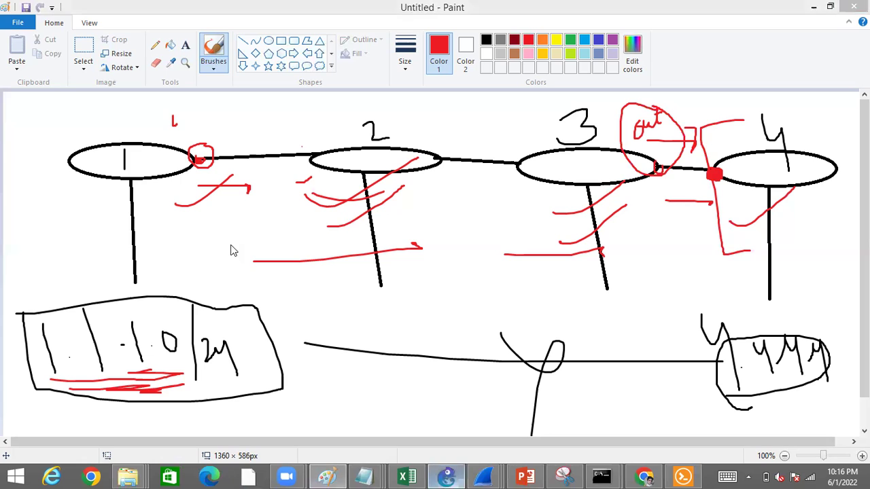
mouse_move(105, 113)
mouse_down()
mouse_move(383, 190)
mouse_move(437, 218)
mouse_up()
click(711, 244)
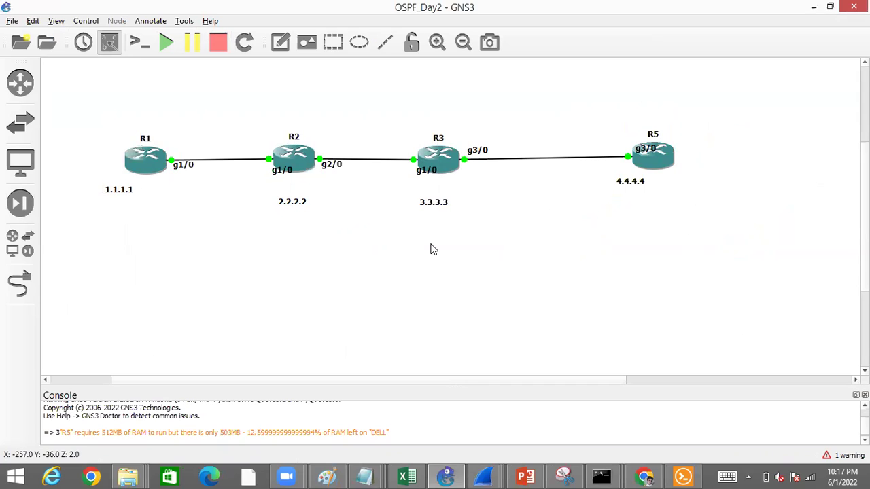
Step: Change the address label beneath router R5 to 5.5.5.5
click(630, 184)
double_click(630, 184)
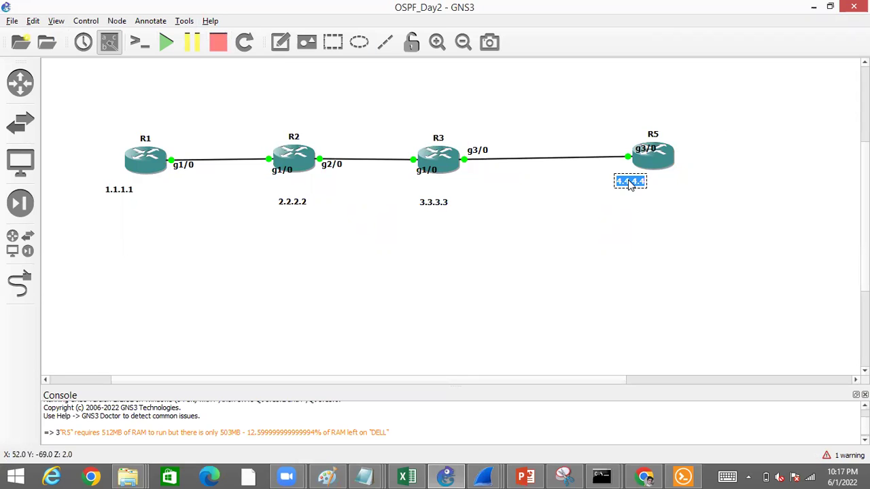
text(5.5.5.5)
click(382, 278)
Step: Switch to Solar-PuTTY and display the IP routing table in R1's console session
click(685, 477)
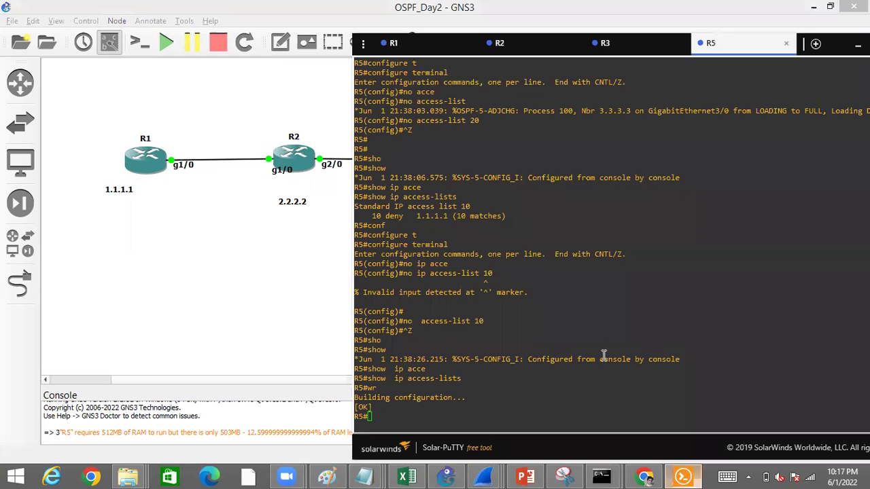
click(407, 46)
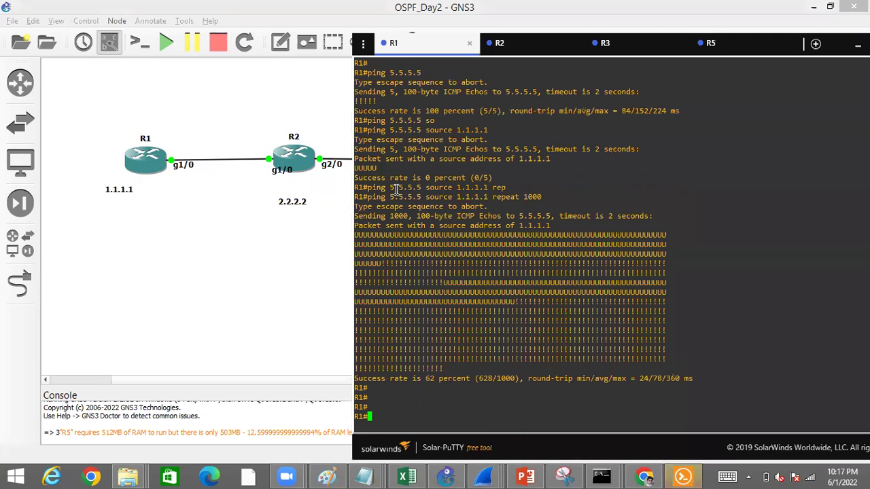
text(sho)
key(Tab)
text(ip rou)
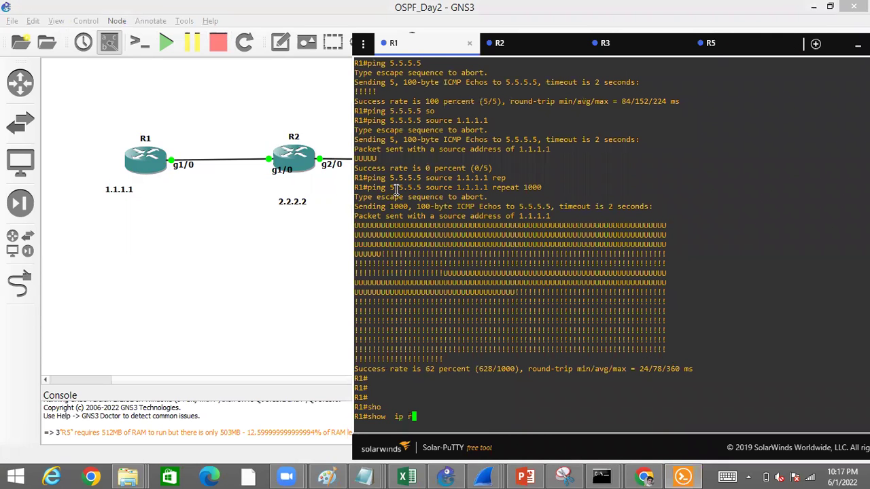
key(Tab)
key(Return)
Step: Ping 5.5.5.5 from R1 and return to the GNS3 topology
text(pi)
key(Tab)
text(5.5.5.5)
key(Return)
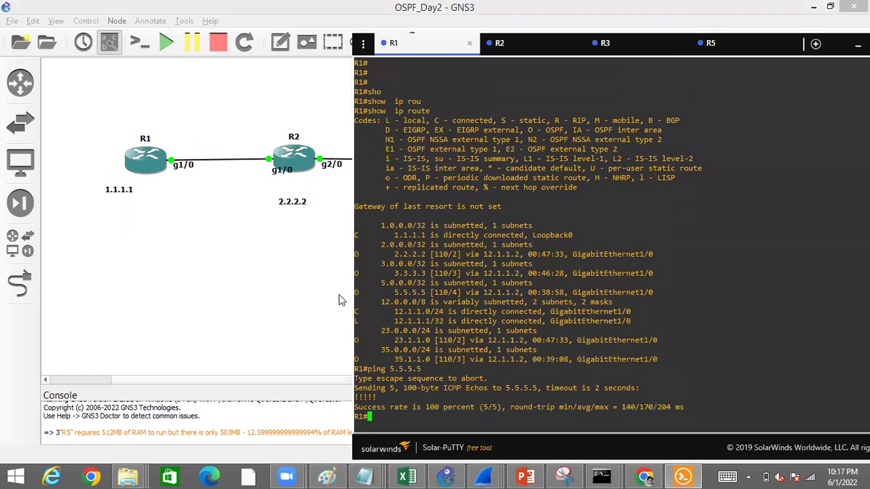
click(275, 318)
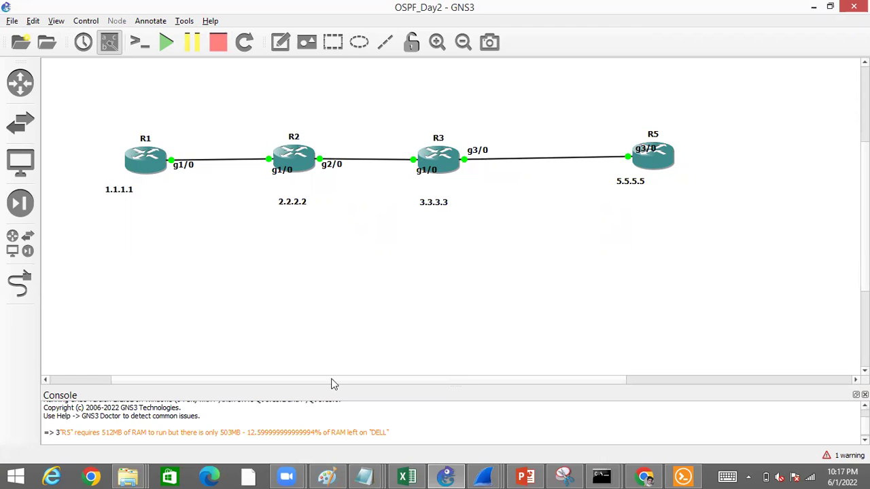
Step: Open a new Notepad document and enter the title "standard ACL LAb"
key(super+r)
text(no)
key(Down)
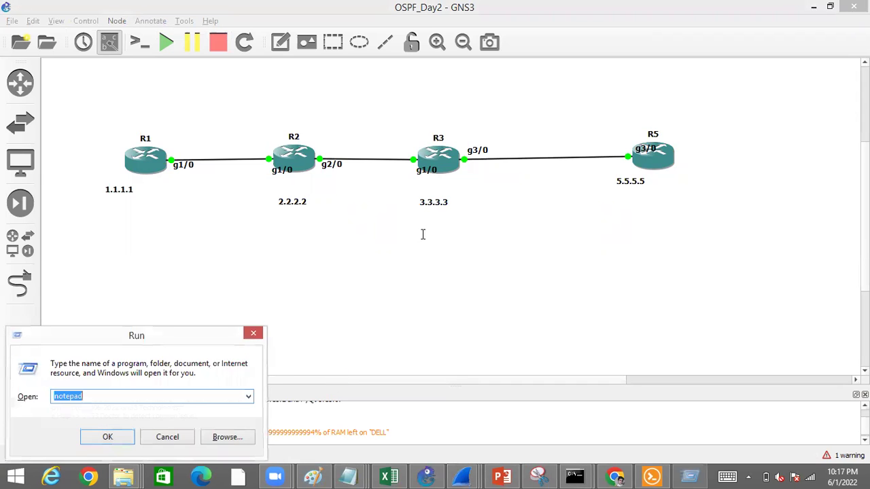
key(Return)
text(standard ACL LAb)
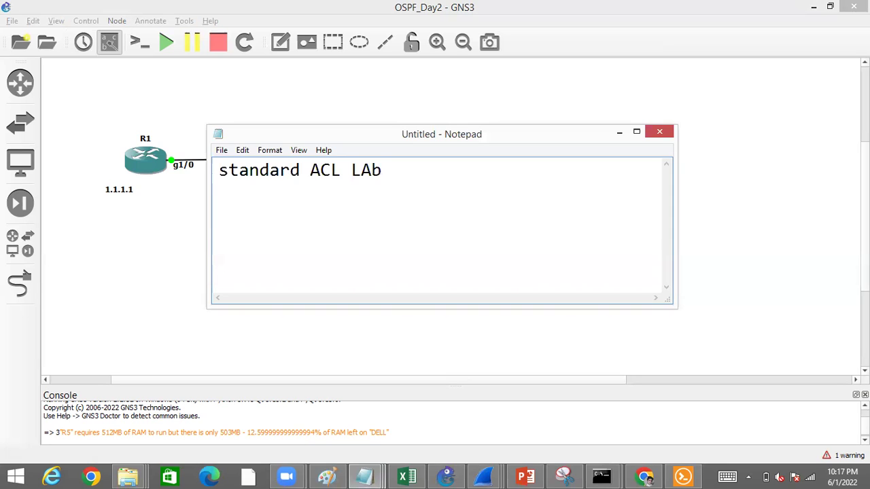
Step: Below the title, add the heading "ObjectiveL:" and the item "1. to test standard ACL"
key(Return)
key(Return)
text(Ob)
text(jectiv)
text(eL)
text(=)
key(BackSpace)
text(:)
key(Return)
text(1,t)
key(BackSpace)
key(BackSpace)
text(. to test standard ACL)
key(Return)
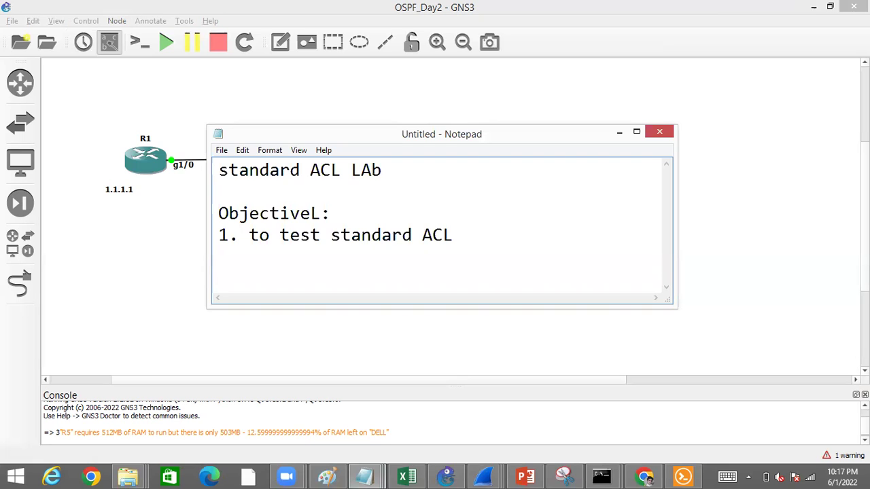
Step: Add the line "1.1.1.1 should not be reachable with 5.5.5.5" to the note and minimize Notepad
text(1.1.1..)
key(BackSpace)
text(1 should not be reachable with 5.5.5.5)
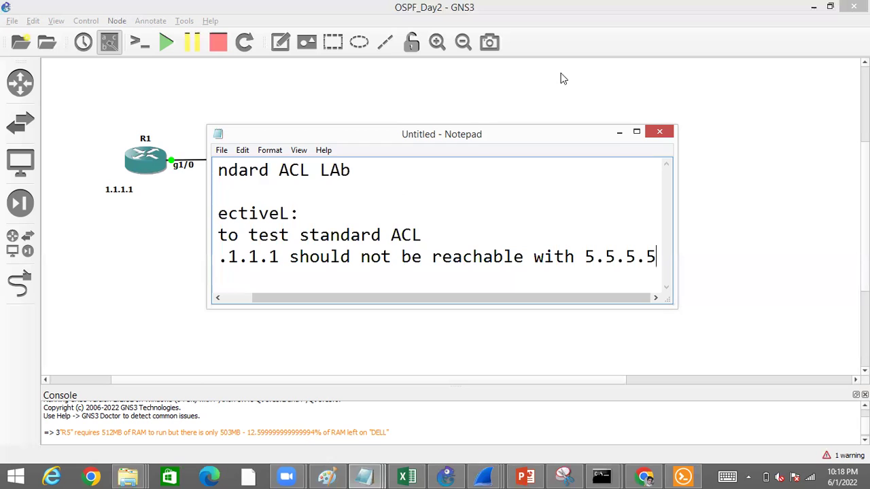
click(619, 133)
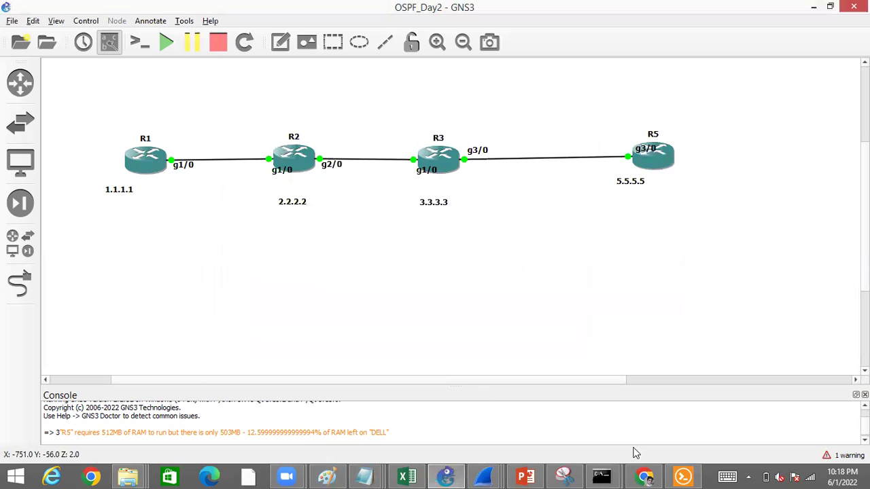
Step: In R1's Solar-PuTTY session, configure interface lo1 with IP address 2.2.2.2 255.255.255.255 and leave configuration mode
click(683, 475)
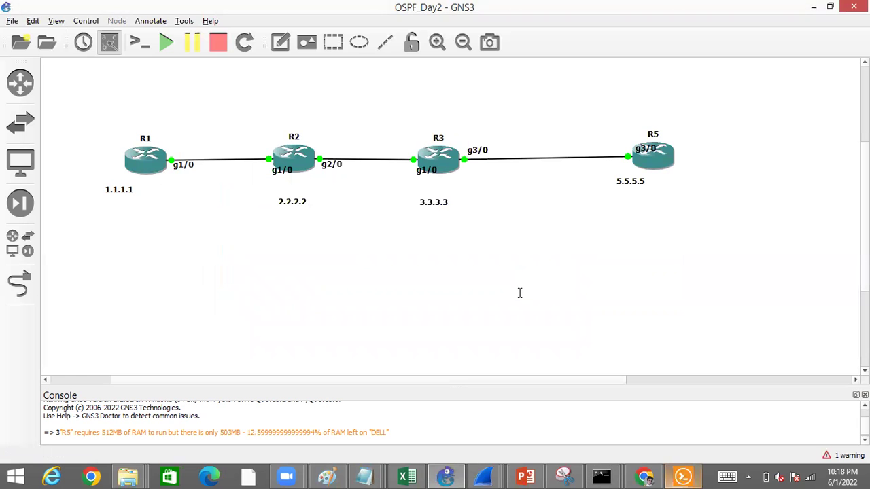
key(Return)
key(Return)
key(Return)
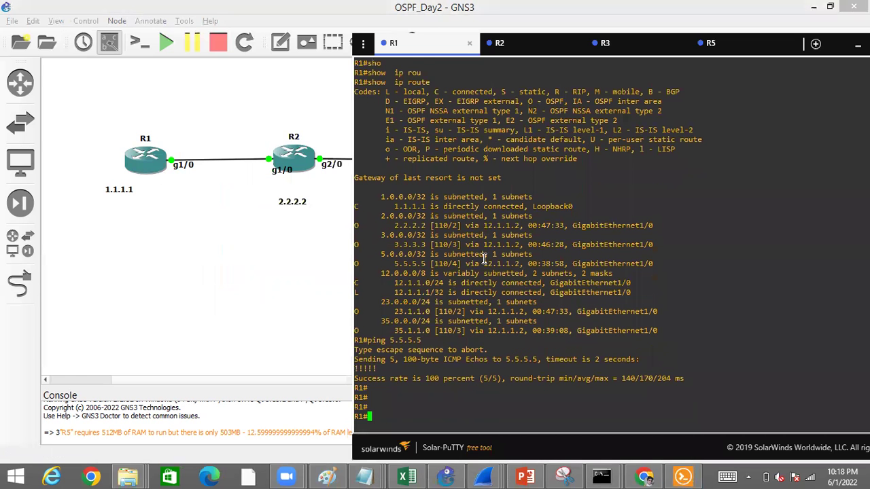
text(configure terminal)
key(Tab)
text(t)
key(Tab)
key(Return)
text(int lo)
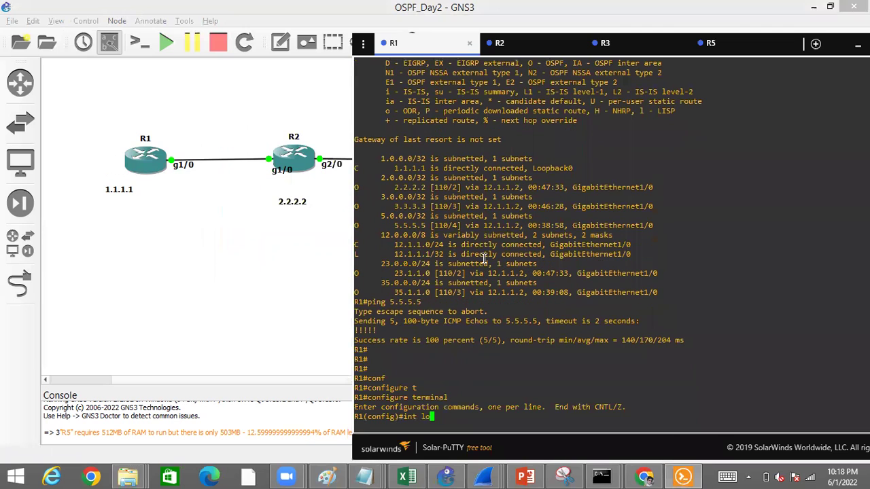
text(1)
key(Return)
text(ip add )
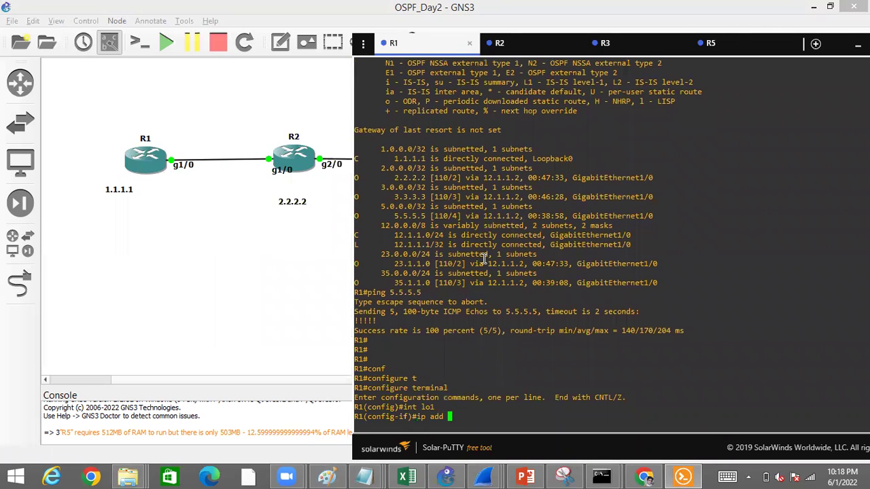
text(2.2.2.2 255.255.255.255)
key(Return)
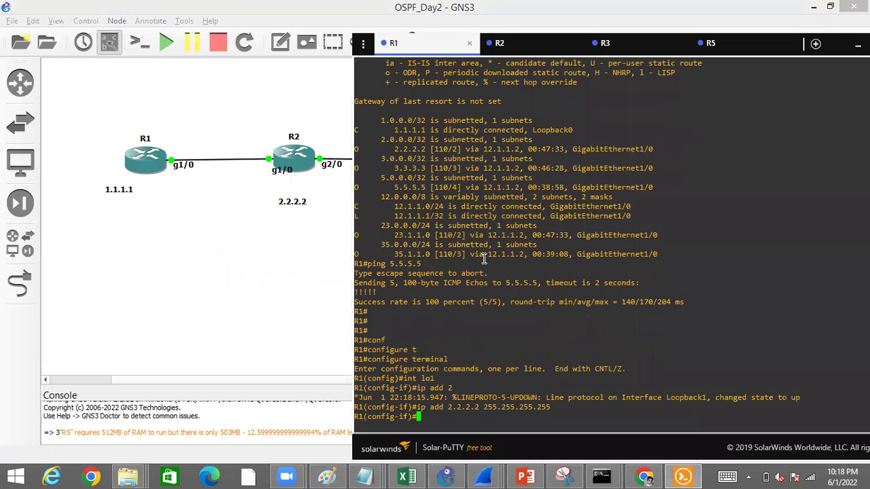
key(ctrl+z)
Step: Display R1's IP routing table to check the new loopback interface
key(Return)
key(Return)
text(sho)
key(Tab)
text(ip)
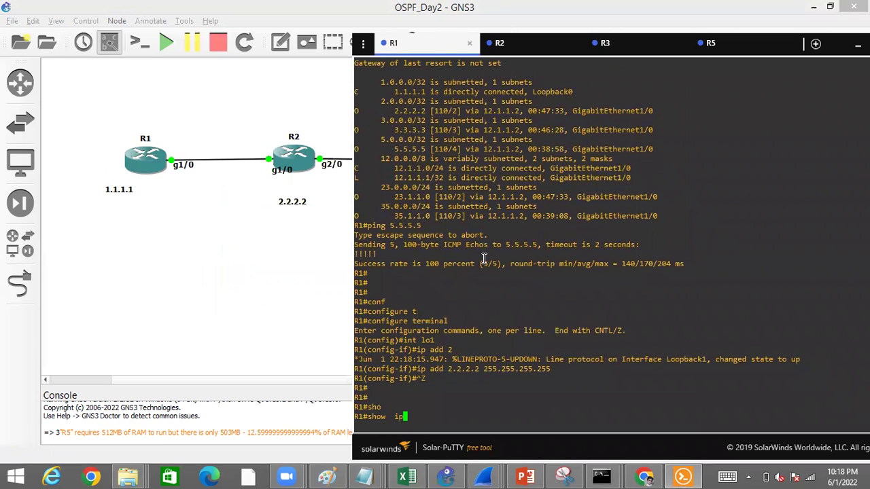
text( rou)
key(Tab)
key(Return)
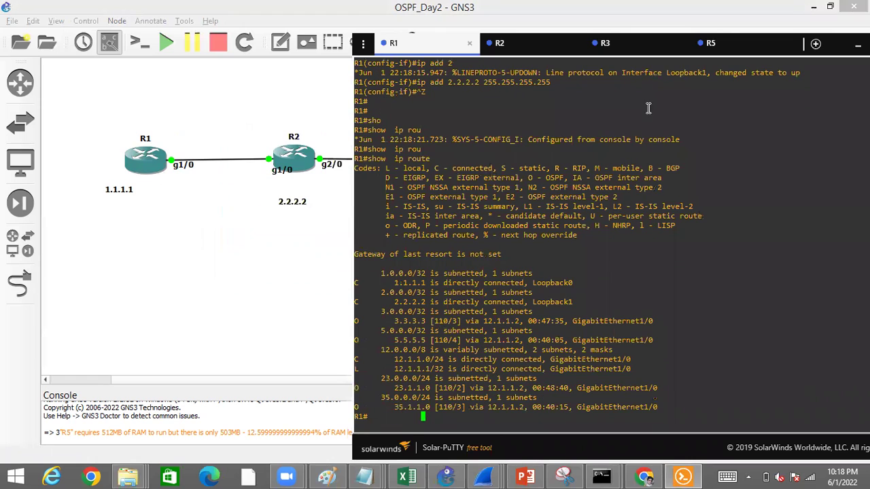
Step: Open R5's console session and ping 2.2.2.2
click(725, 50)
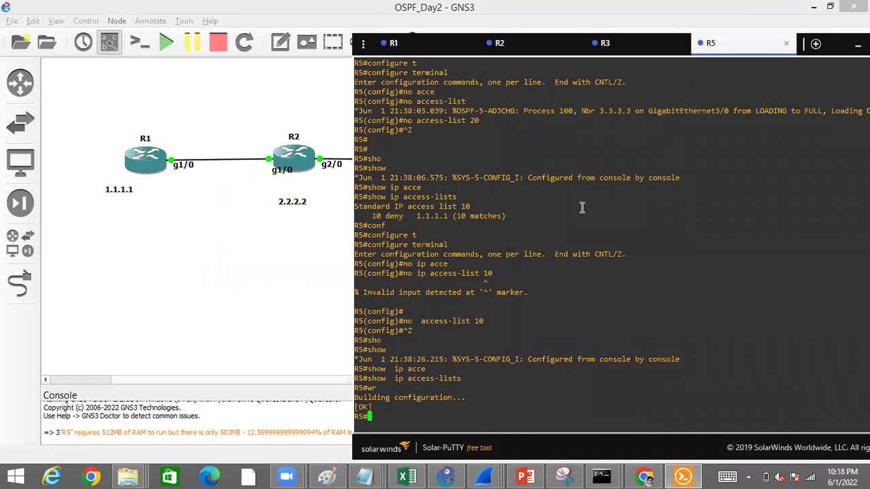
key(Return)
key(Return)
text(i)
text(i)
text(ng 2.2.2.2)
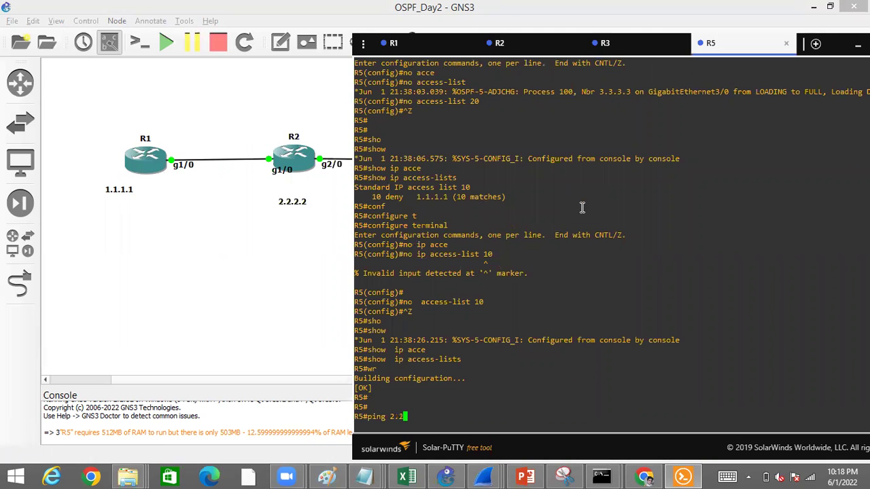
key(Return)
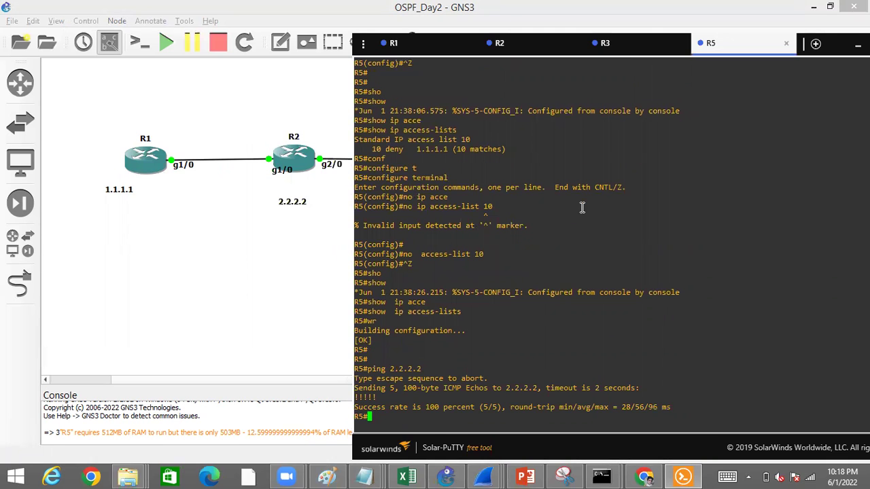
Step: Display R5's full IP routing table and highlight the route to 2.2.2.2
text(sho)
key(Tab)
text(ip rou)
key(Tab)
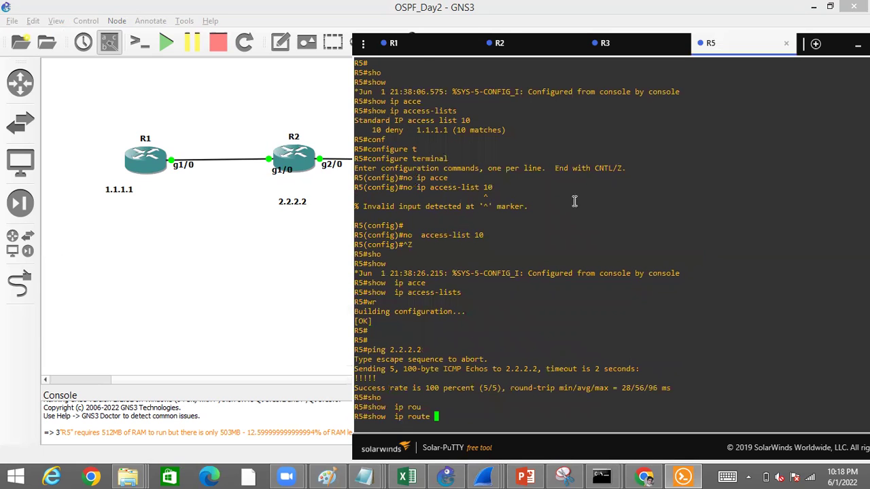
key(Return)
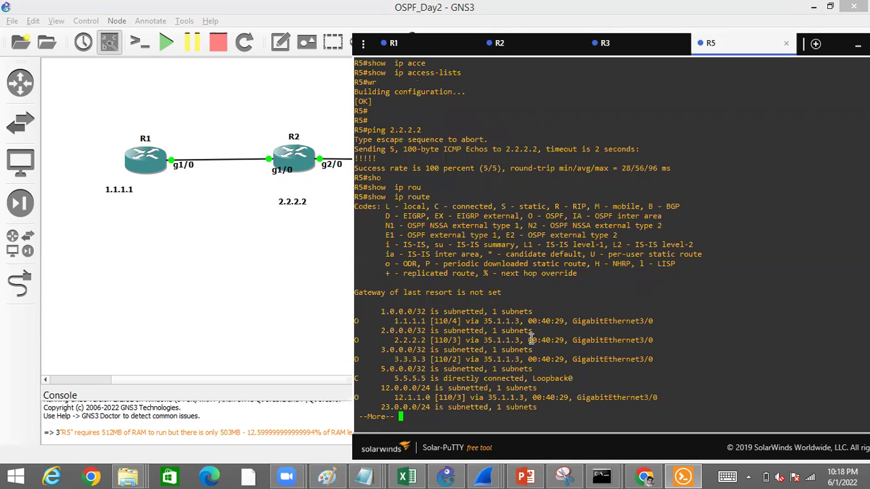
drag(390, 340, 531, 340)
key(space)
click(467, 362)
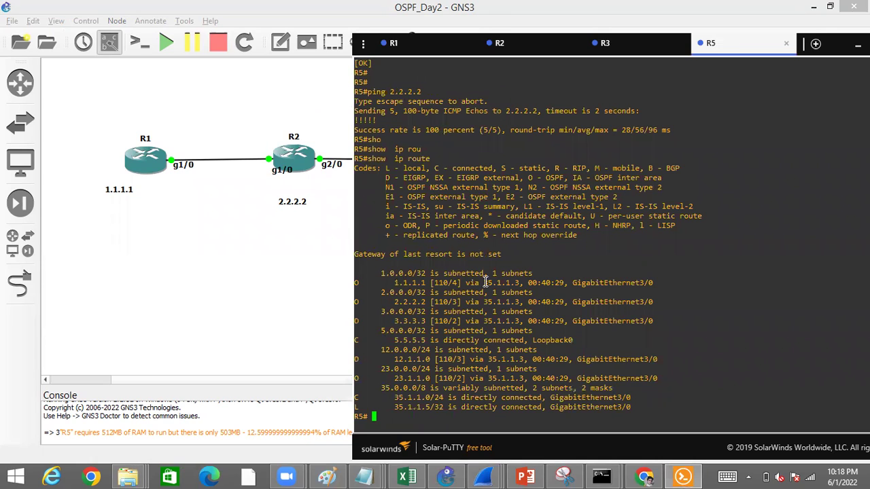
Step: Run a traceroute to 2.2.2.2 from R5, highlight its last hop, and return to the GNS3 topology
text(tra)
key(Tab)
text(2.2.2.2)
key(Return)
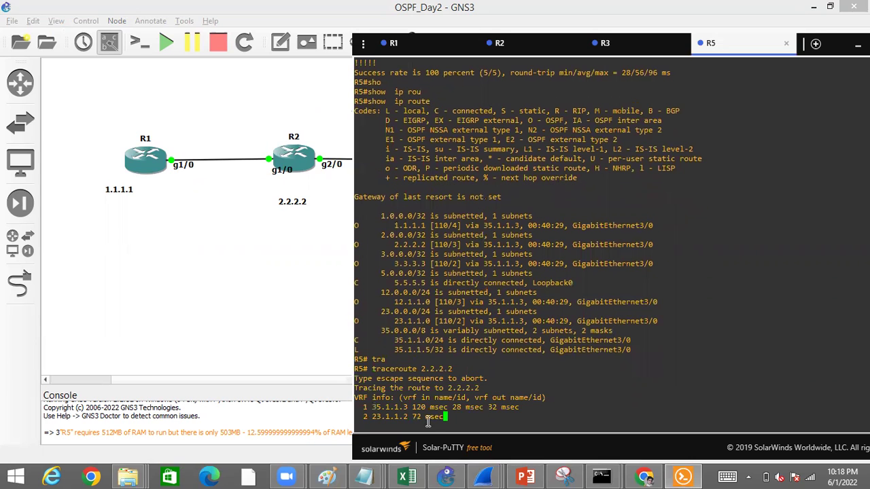
double_click(397, 407)
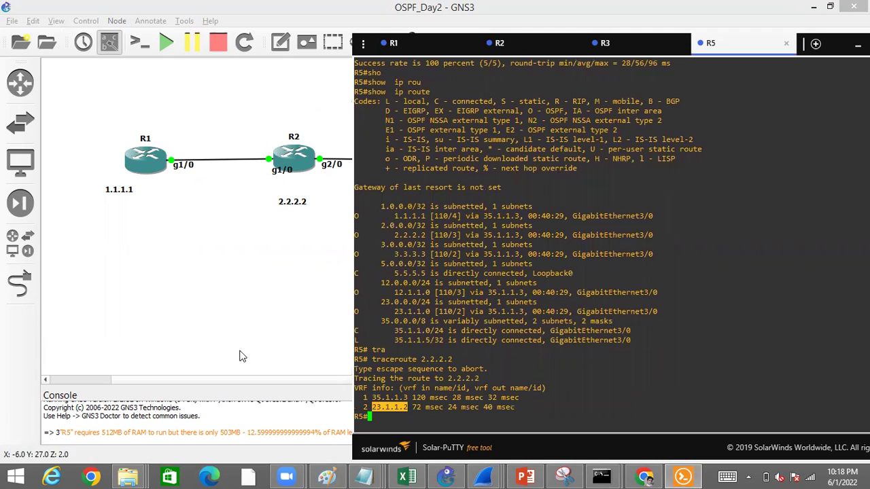
click(312, 314)
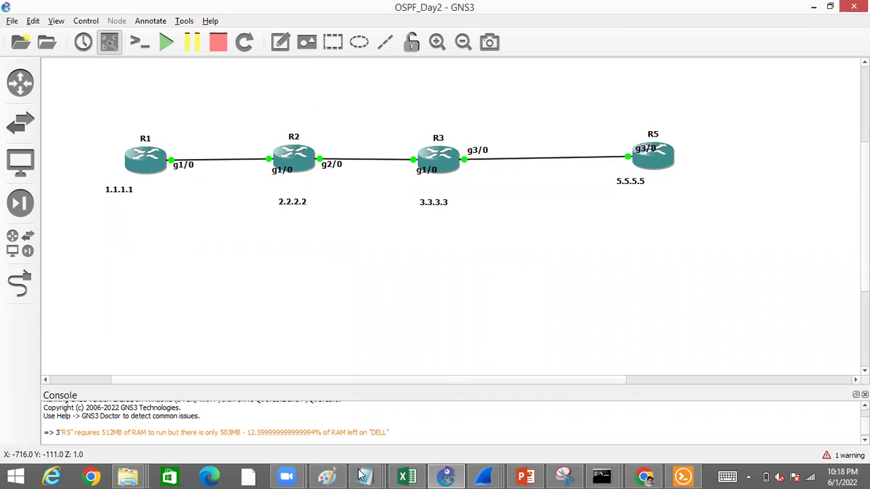
Step: Bring up the standard ACL lab note in Notepad to review the objective, and return to GNS3
mouse_move(365, 477)
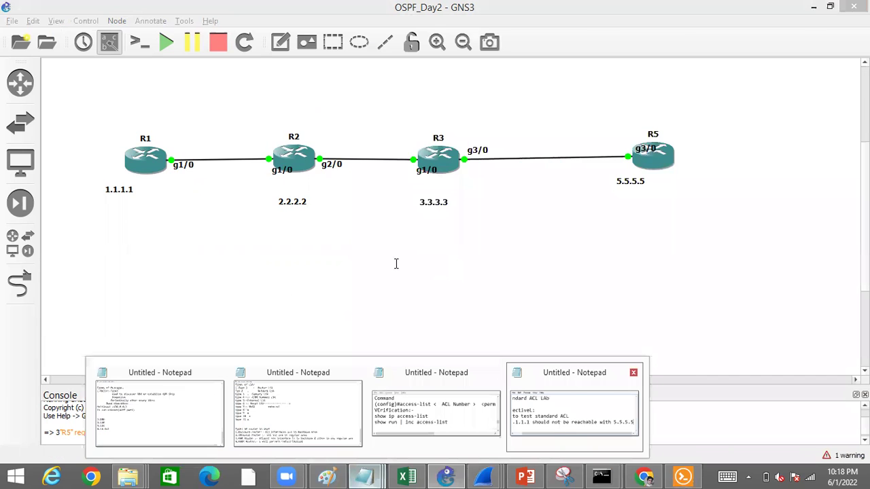
click(575, 398)
click(683, 159)
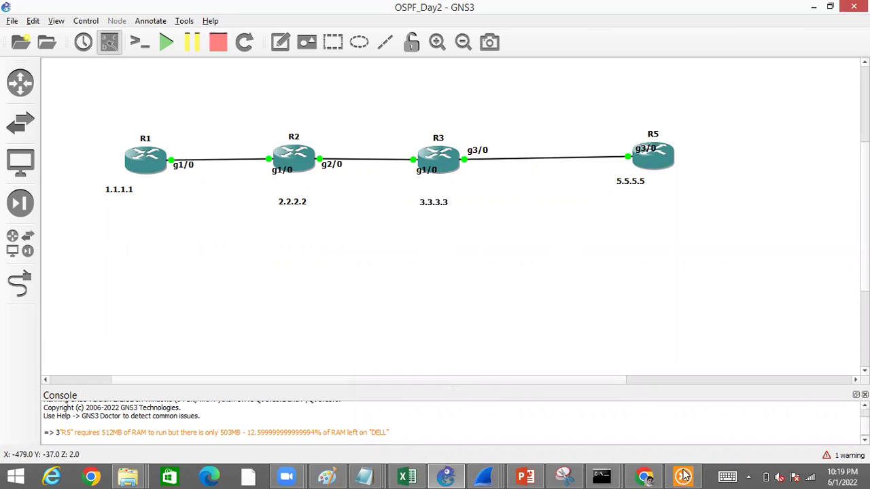
key(Return)
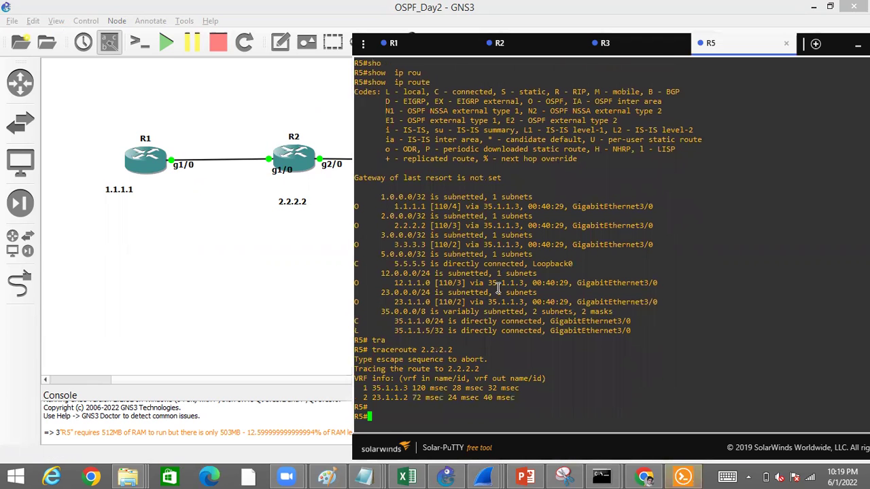
key(Return)
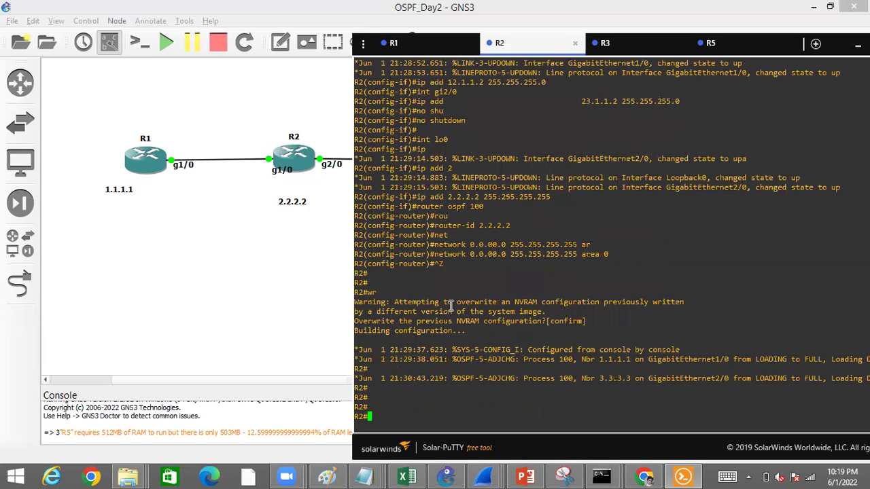
text(conf)
key(Tab)
key(BackSpace)
key(BackSpace)
key(BackSpace)
key(BackSpace)
key(BackSpace)
key(BackSpace)
key(BackSpace)
key(BackSpace)
key(BackSpace)
key(BackSpace)
key(Return)
key(Return)
key(Return)
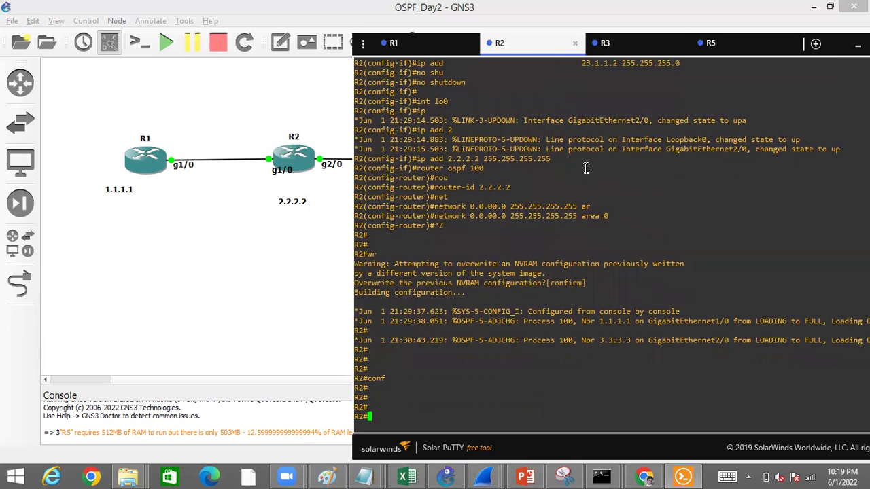
Step: Switch to R5's Solar-PuTTY console session, then shrink and reposition its window so it fits fully on screen
key(alt+Tab)
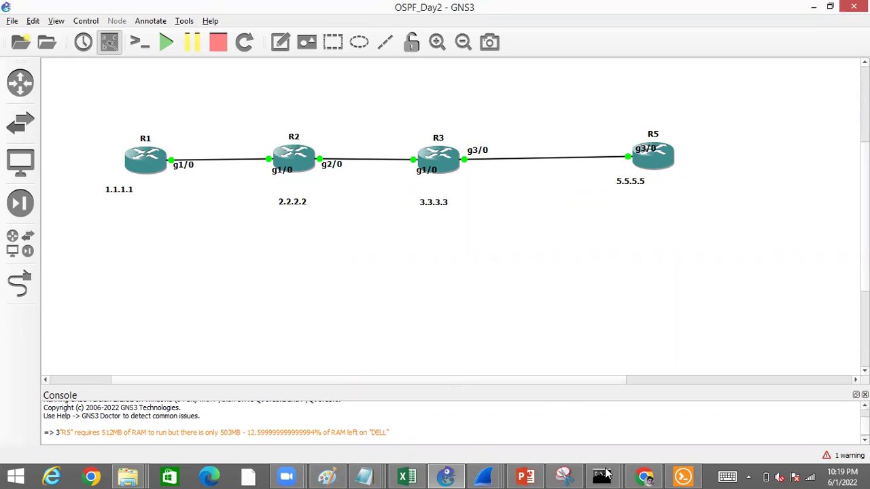
click(685, 475)
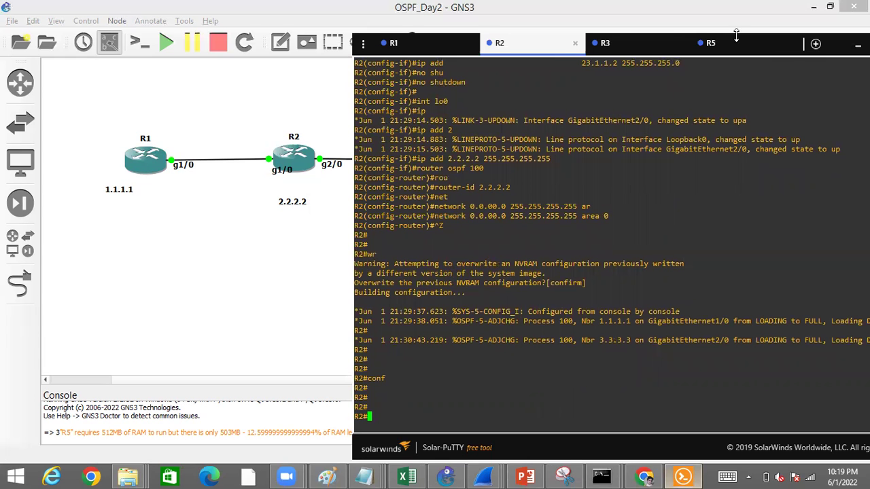
click(722, 55)
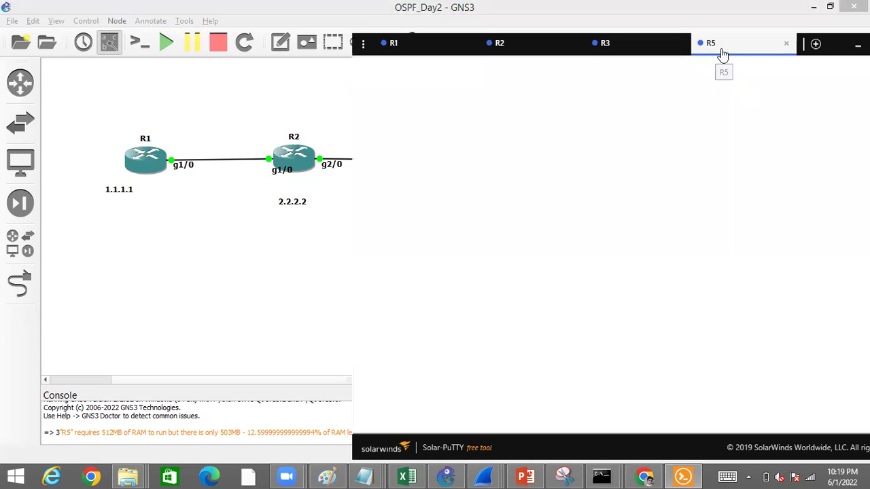
drag(723, 55, 384, 73)
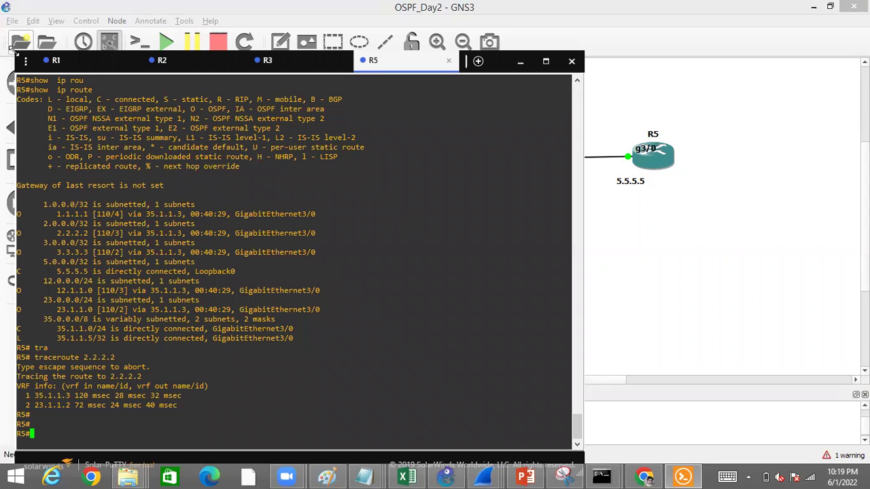
drag(12, 52, 69, 160)
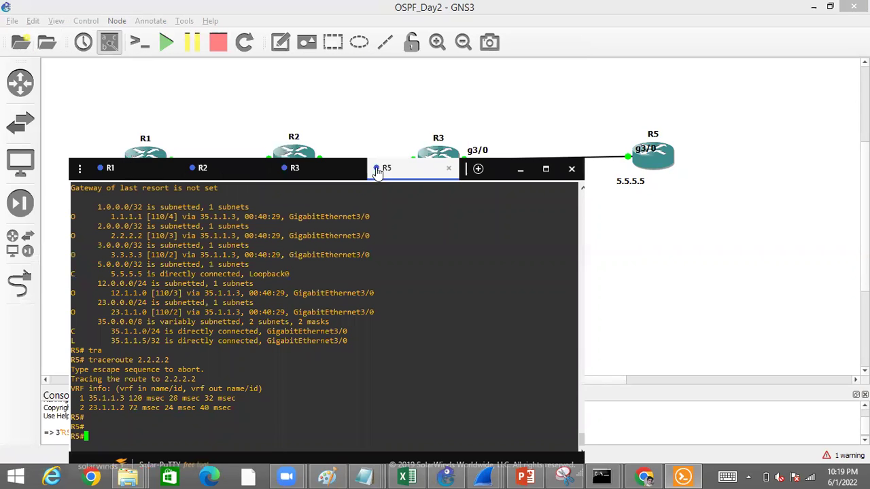
drag(380, 175, 327, 94)
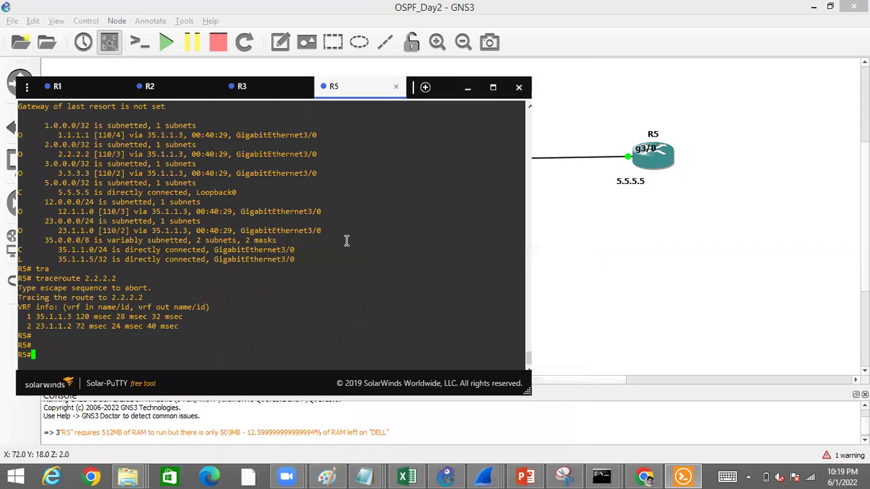
Step: Display the IP access lists on R5 with show ip access-lists
key(Return)
key(Return)
key(Return)
text(sho)
key(Tab)
text(p)
text(p )
text(acce)
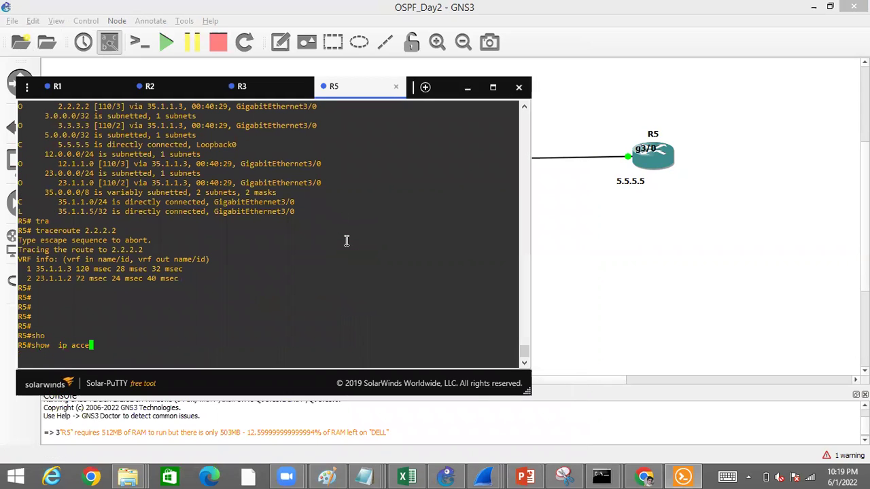
key(Tab)
key(Return)
Step: Filter R5's running configuration for access-list lines with show running-config | in access-list
text(so)
key(Tab)
key(BackSpace)
key(BackSpace)
key(BackSpace)
text(sho)
key(Tab)
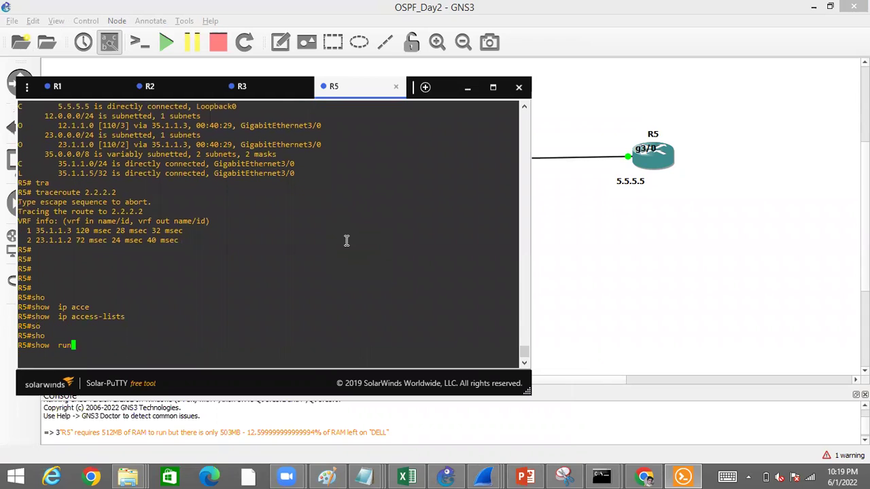
text(run)
key(Tab)
text(| in access-lis)
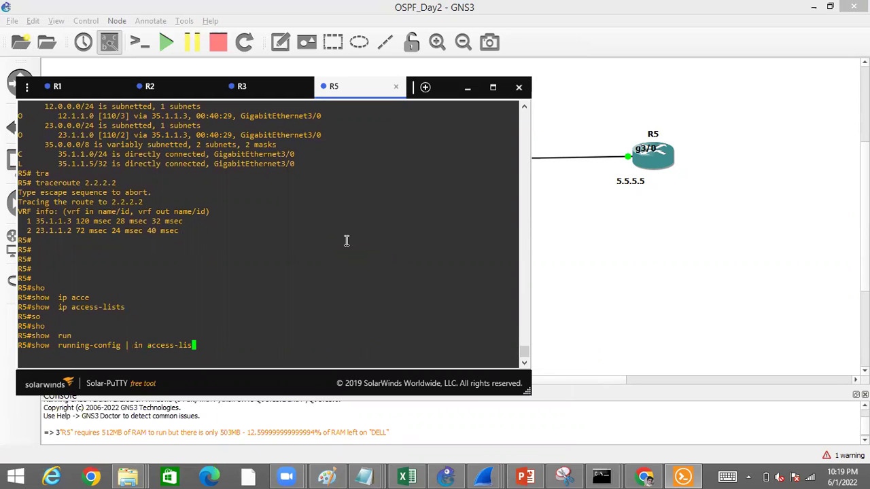
text(t)
key(Return)
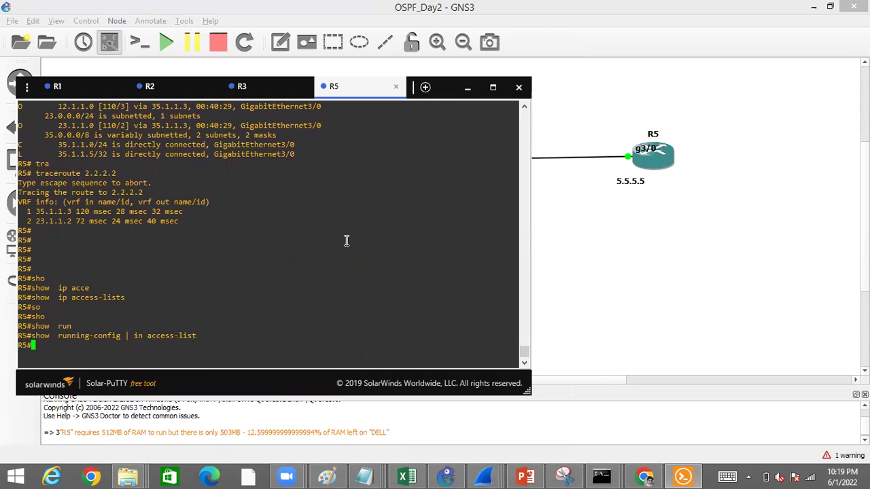
key(Return)
key(Return)
key(Return)
Step: Enter global configuration mode on R5 and list the keywords available for access-list 10
text(c)
key(BackSpace)
key(BackSpace)
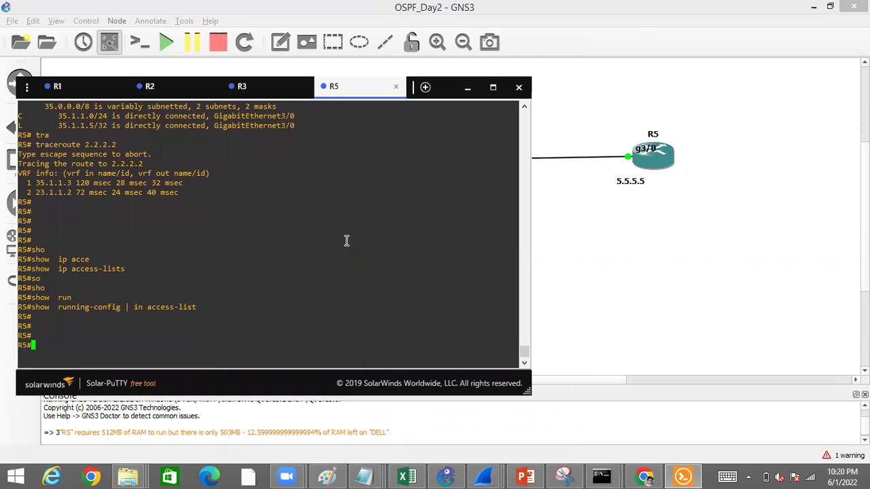
text(configure terminal)
key(Tab)
text(t)
key(Tab)
key(Return)
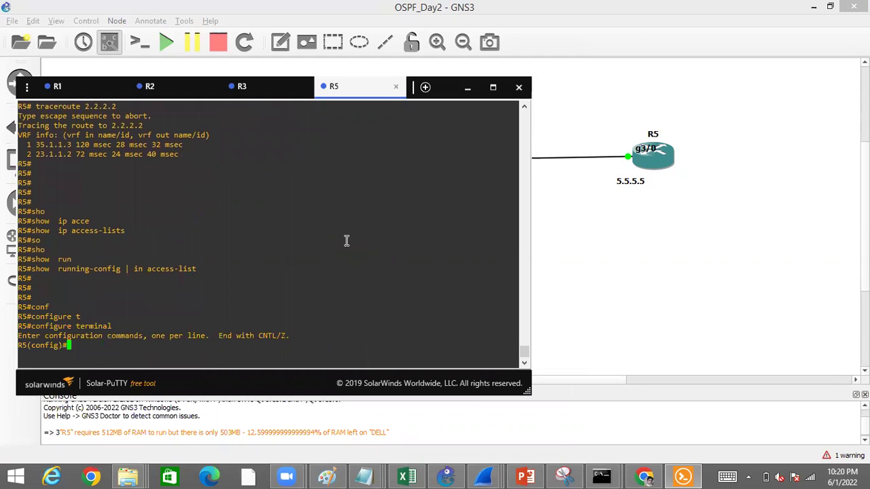
text(acc)
key(Tab)
text(10)
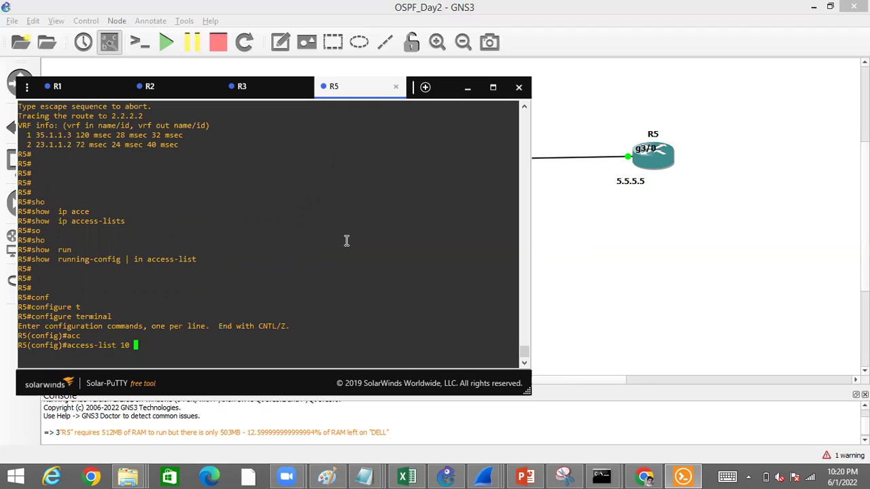
text(?)
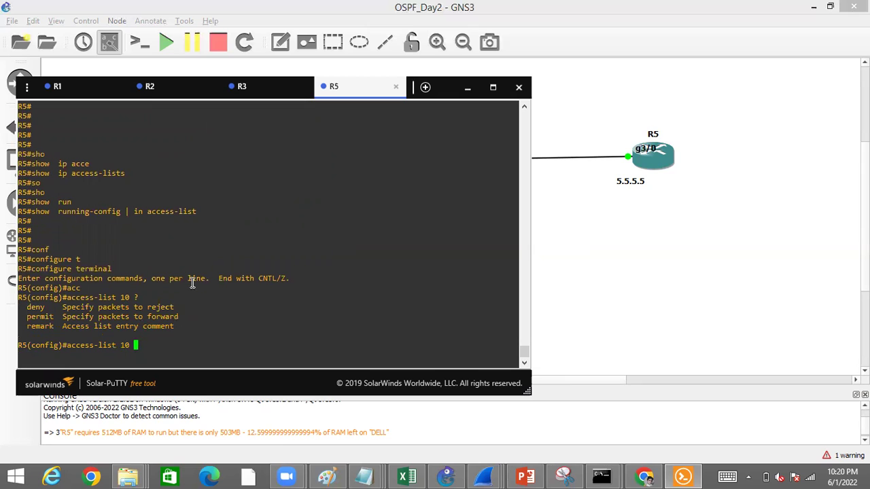
Step: Begin an access-list 10 deny entry for source address 1.1.1.1 on R5, leaving the line unsubmitted
text(de)
key(Tab)
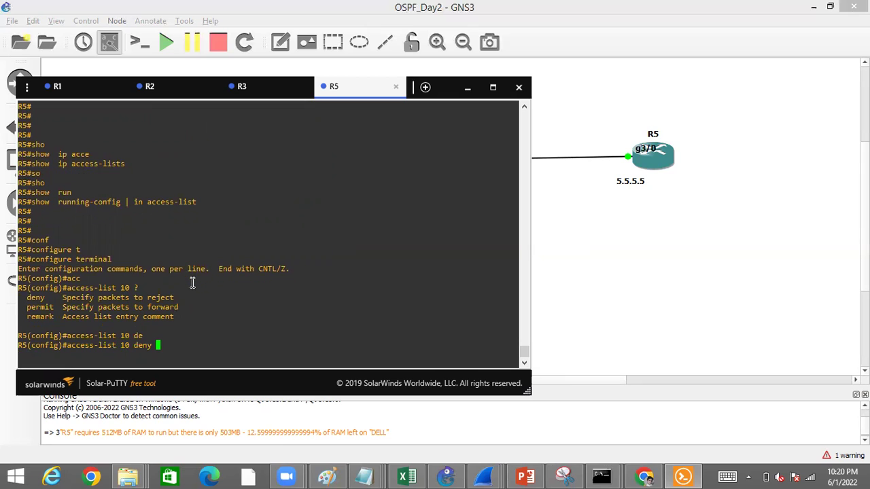
text(1.1.11.)
key(BackSpace)
key(BackSpace)
text(.1)
Step: Check the running configuration of R1's lo0 interface and highlight its subnet mask
click(571, 268)
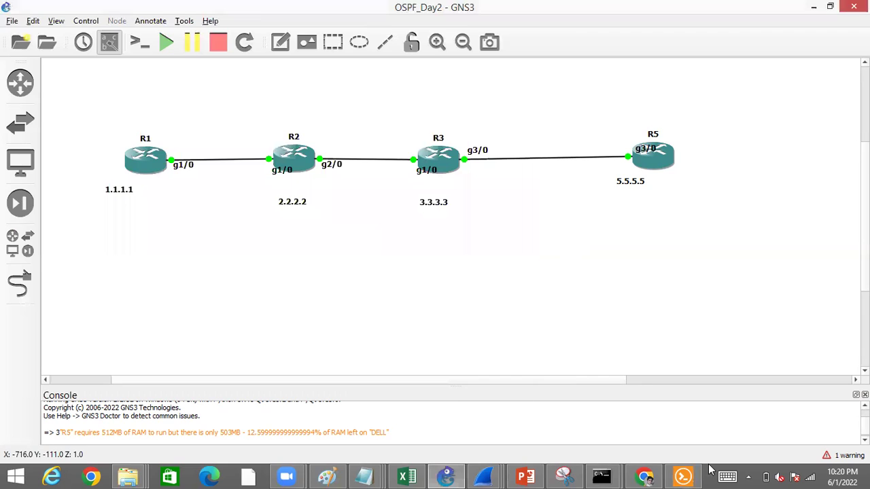
click(692, 475)
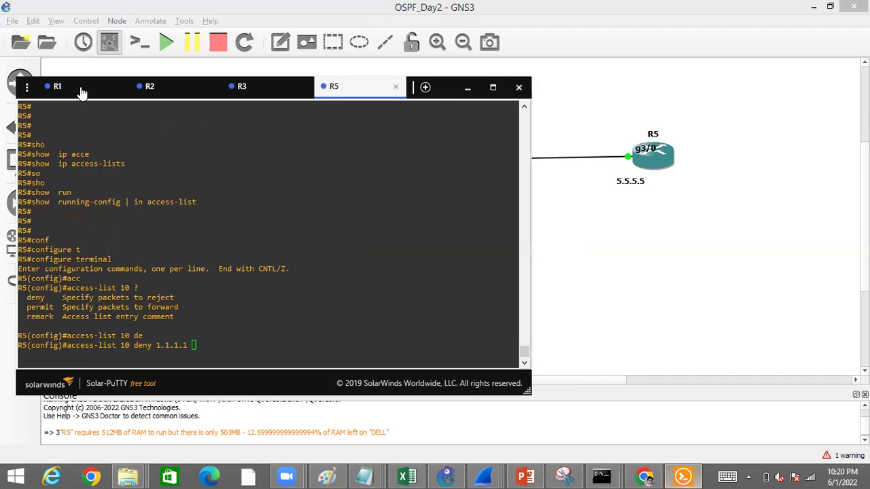
click(78, 88)
scroll(134, 250, down, 5)
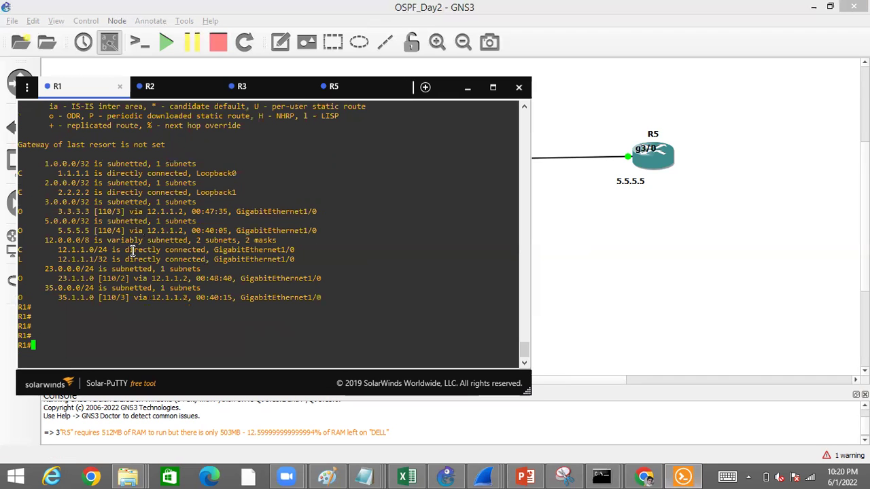
text(sho)
key(Tab)
text(run)
key(Tab)
text(in)
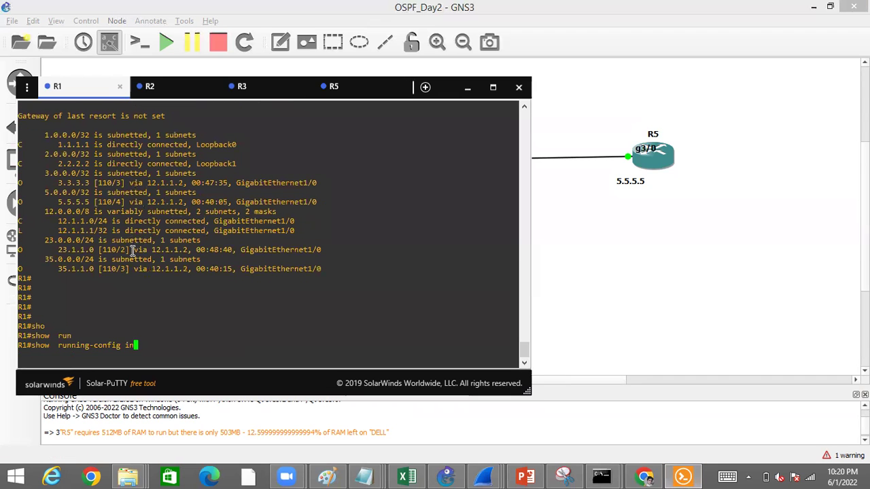
text(t)
key(Tab)
text(lo-)
key(Return)
key(Up)
key(BackSpace)
text(0)
key(Return)
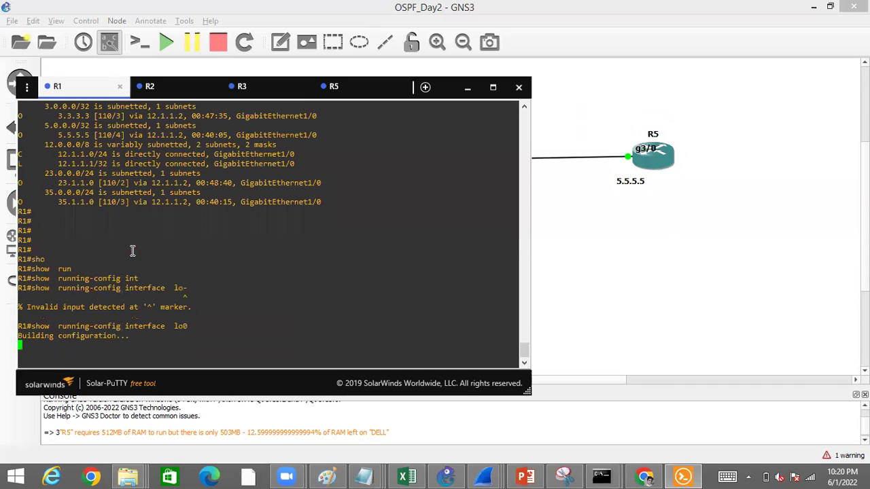
double_click(149, 317)
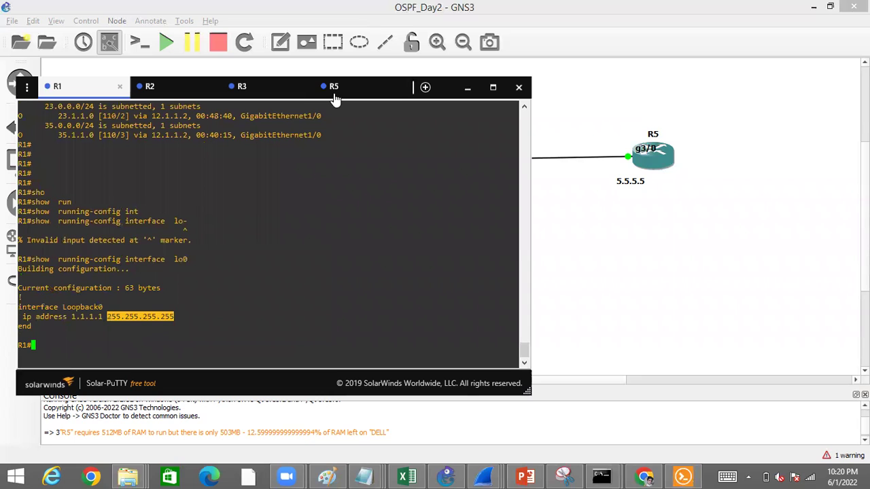
Step: Complete R5's pending access-list 10 deny entry for 1.1.1.1 with wildcard mask 0.0.0.0
click(334, 87)
text(0.0.0.0)
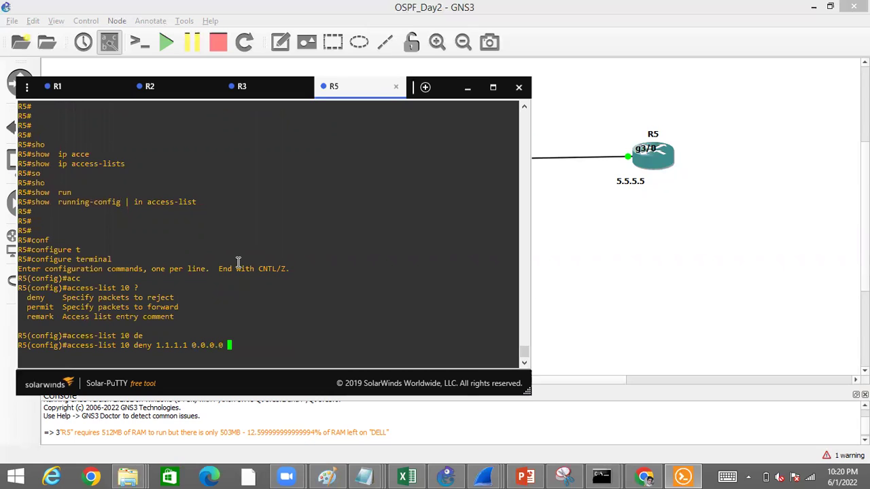
key(Return)
Step: Highlight the denied address 1.1.1.1 and add a permit any entry to access-list 10 on R5
key(Up)
key(BackSpace)
key(BackSpace)
key(BackSpace)
key(BackSpace)
key(BackSpace)
key(BackSpace)
key(BackSpace)
key(BackSpace)
key(BackSpace)
key(BackSpace)
key(BackSpace)
key(BackSpace)
key(BackSpace)
double_click(140, 336)
drag(154, 338, 169, 340)
double_click(168, 337)
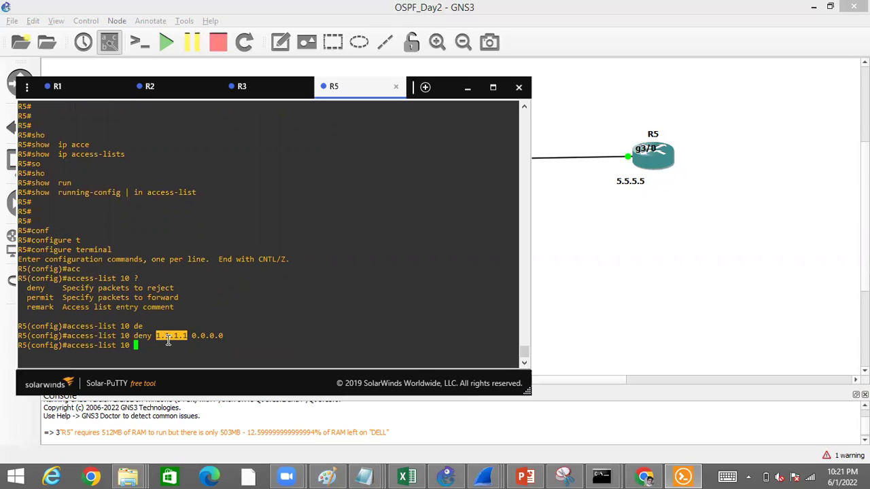
key(BackSpace)
key(BackSpace)
key(BackSpace)
key(BackSpace)
key(BackSpace)
key(BackSpace)
key(BackSpace)
key(BackSpace)
key(BackSpace)
key(BackSpace)
key(BackSpace)
key(BackSpace)
key(BackSpace)
key(BackSpace)
key(BackSpace)
text(no  access-list 10)
key(Up)
key(BackSpace)
key(BackSpace)
key(BackSpace)
key(BackSpace)
key(BackSpace)
key(BackSpace)
key(BackSpace)
key(BackSpace)
key(BackSpace)
key(BackSpace)
key(BackSpace)
key(BackSpace)
key(BackSpace)
key(BackSpace)
key(BackSpace)
key(BackSpace)
key(BackSpace)
key(BackSpace)
key(BackSpace)
key(BackSpace)
key(BackSpace)
text(per)
key(Tab)
text(an)
key(Tab)
key(Return)
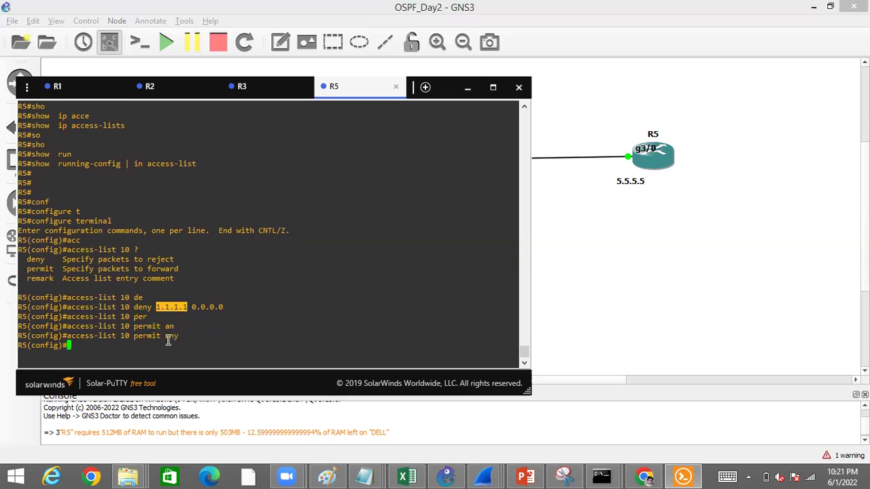
key(Return)
key(Return)
text(exit)
key(Return)
text(int gi)
key(BackSpace)
key(BackSpace)
key(BackSpace)
key(BackSpace)
key(BackSpace)
key(BackSpace)
text(conf)
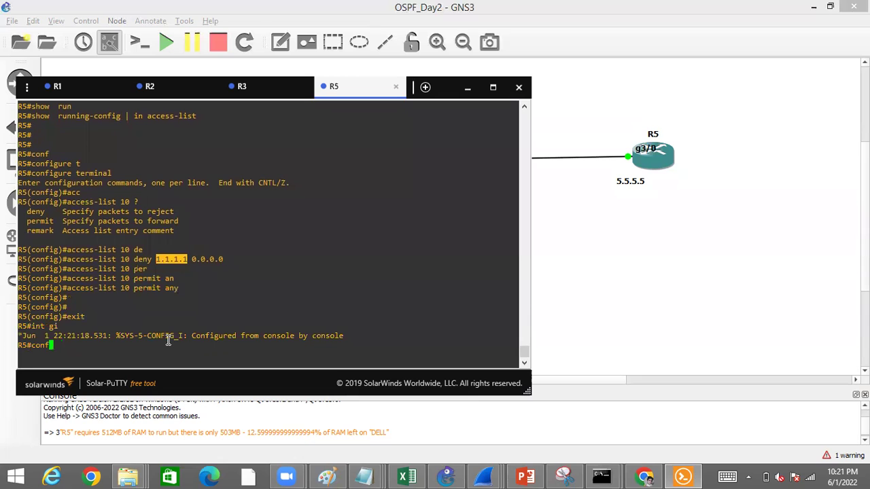
key(Tab)
text(t)
key(Tab)
key(Return)
Step: Apply access list 10 inbound on R5's interface gi3/0 with ip access-group, and return to privileged mode
text(int gi3/)
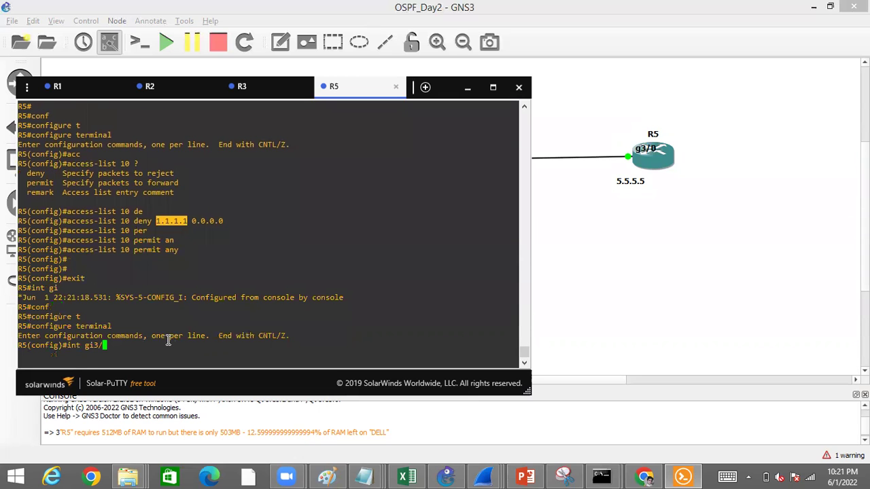
text(0)
key(Return)
text(ip a)
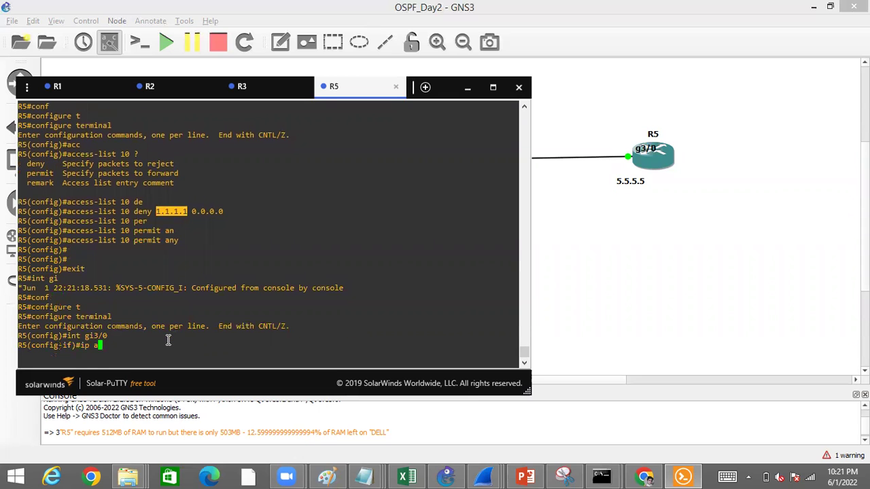
text(cc)
key(Tab)
text(e)
key(Tab)
text(10 in)
key(Return)
key(Return)
key(Return)
key(ctrl+z)
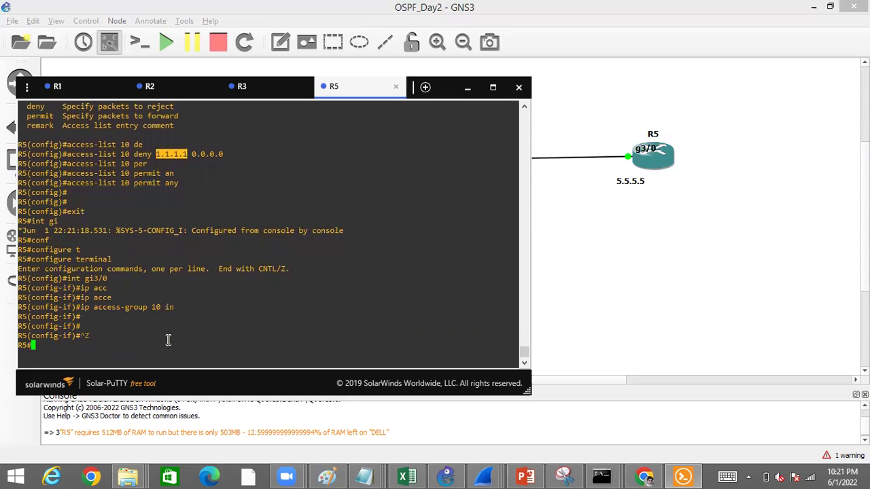
Step: Show R5's IP routing table and highlight the OSPF route for 1.1.1.1
key(Return)
key(Return)
text(sh)
key(Tab)
text(o i)
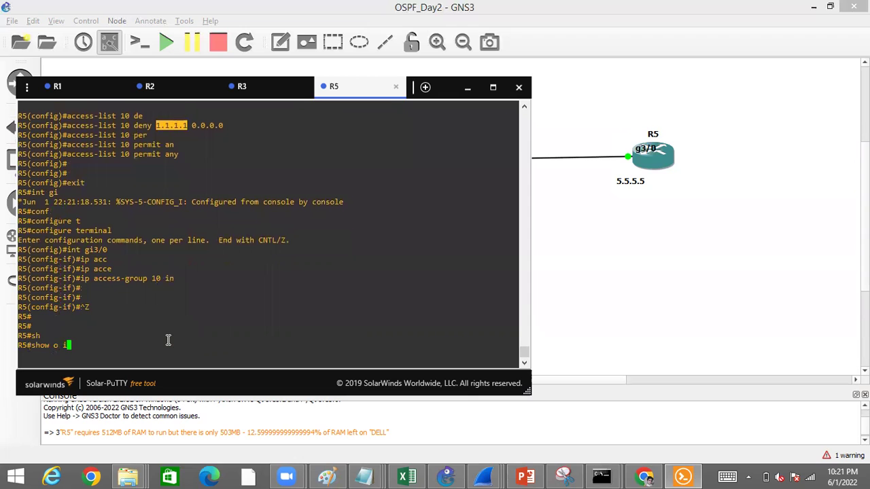
key(BackSpace)
key(BackSpace)
key(BackSpace)
text(ip rou)
key(Tab)
key(Return)
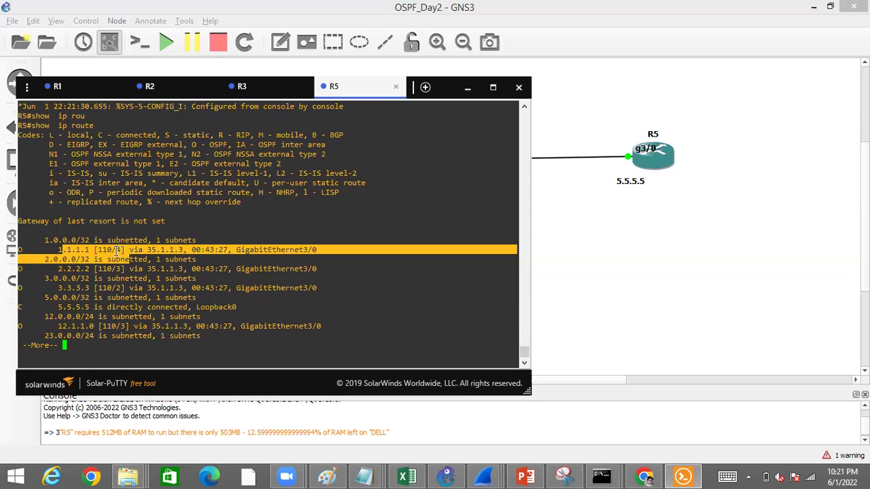
double_click(73, 250)
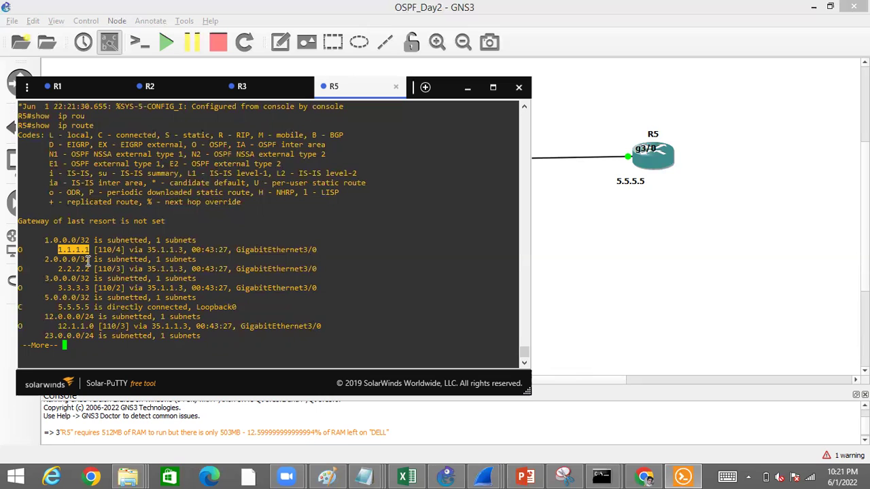
Step: Finish the routing table listing and ping 1.1.1.1 from R5
key(space)
text(ping 1.1.1.1)
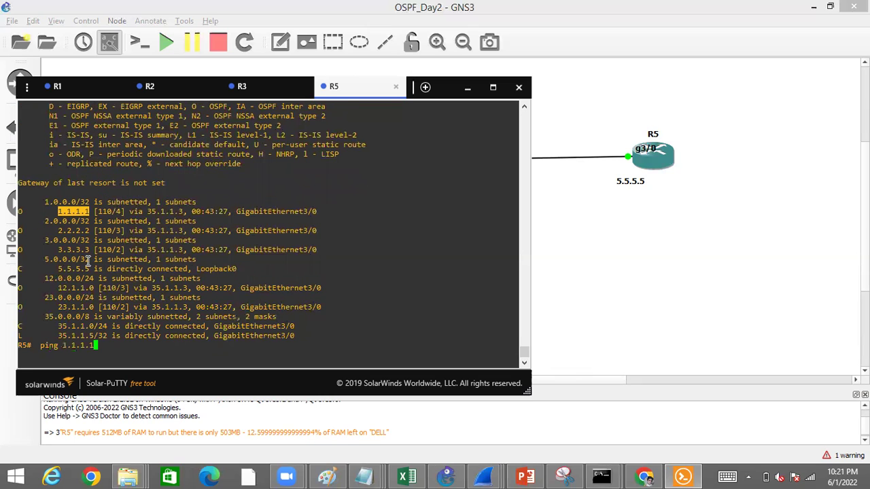
key(Return)
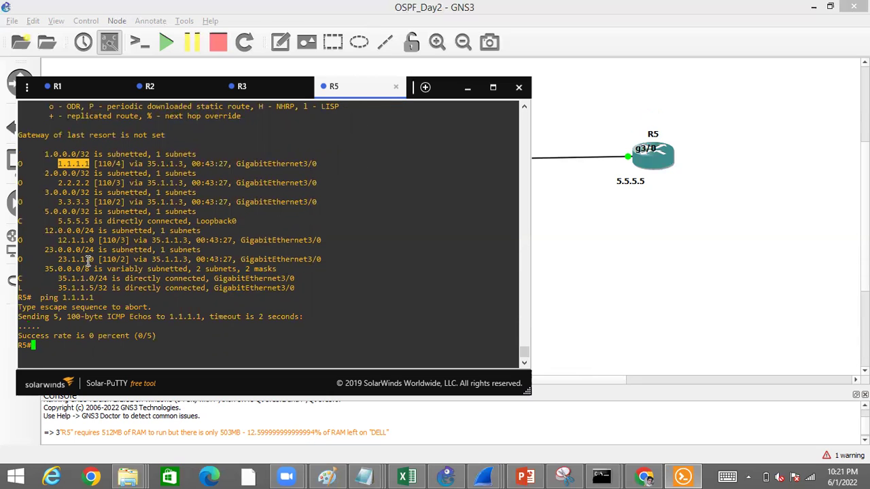
Step: List R5's OSPF neighbors with show ip ospf neighbor
text(sho)
key(Tab)
text(ip os)
key(Tab)
text(ne)
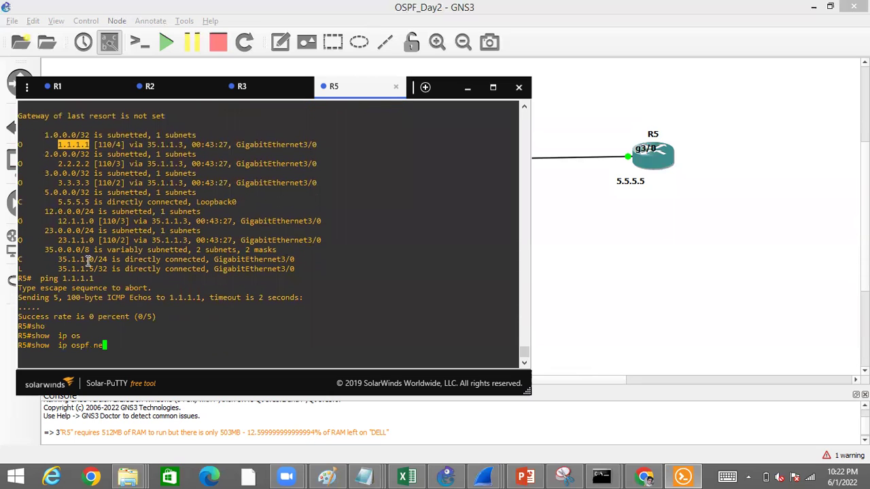
key(Tab)
key(Return)
Step: Rerun show ip ospf neighbor on R5 repeatedly to watch the dead timer, and dismiss the low-battery notice
key(Up)
key(Return)
key(Up)
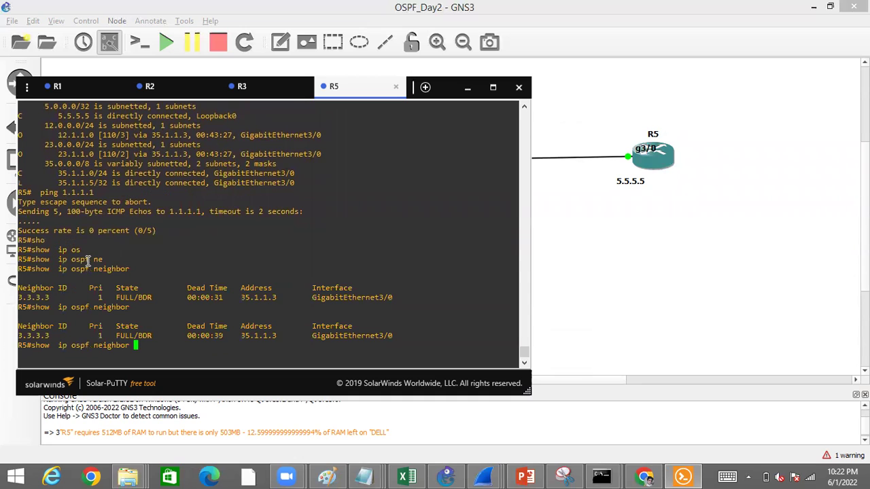
key(Return)
key(Up)
key(Return)
key(Up)
key(Return)
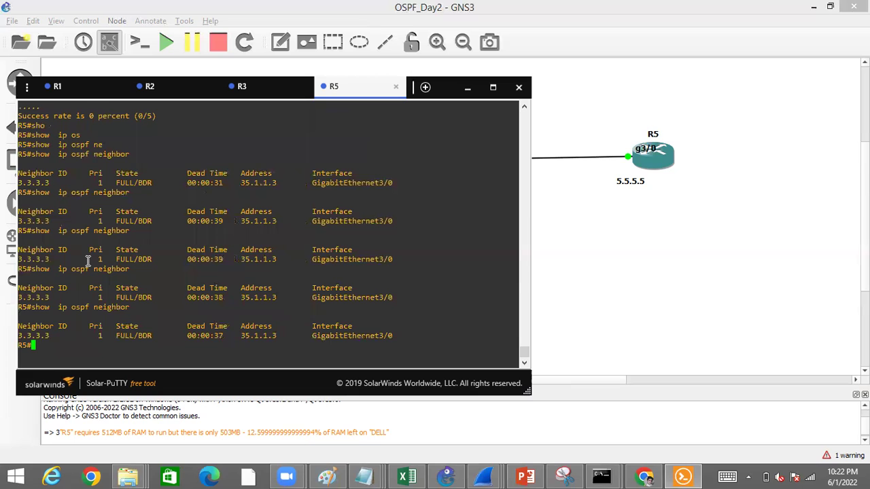
key(Up)
key(Return)
key(Up)
key(Return)
key(Up)
key(Return)
key(Up)
key(Return)
key(Up)
key(Return)
key(Up)
key(Return)
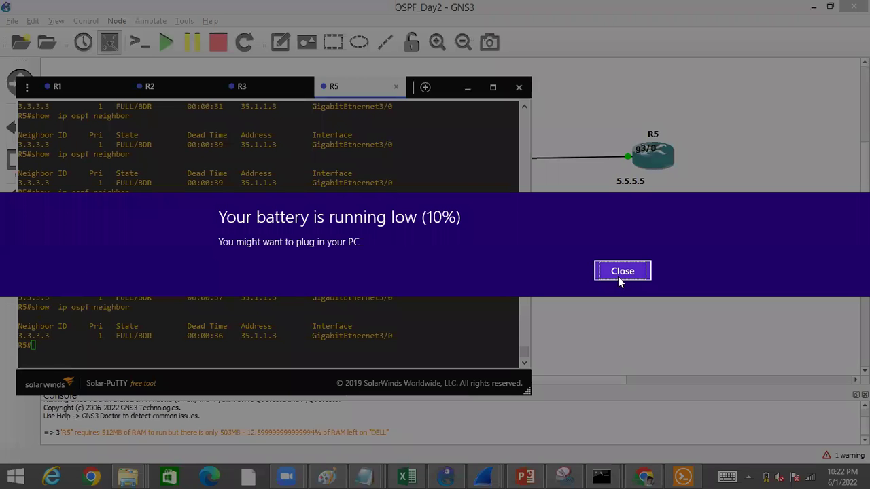
click(605, 279)
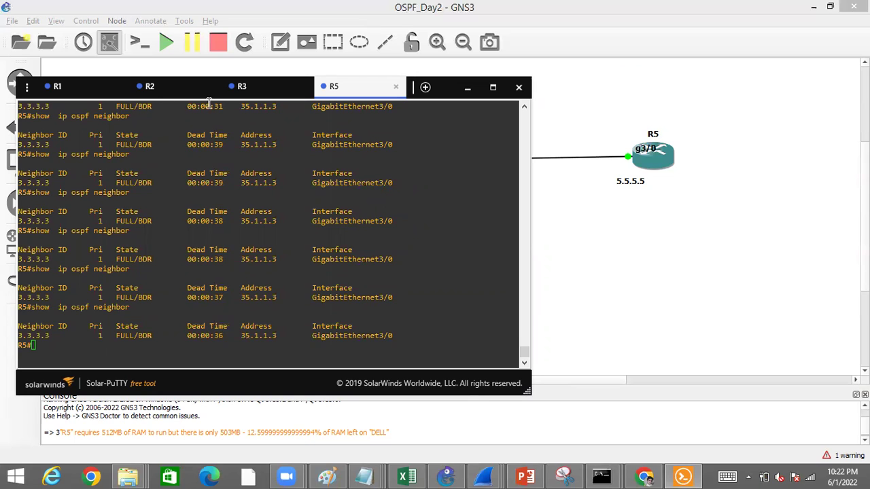
Step: Run show ip ospf neighbor on R3 three times to examine its neighbors' states and dead timers
click(258, 95)
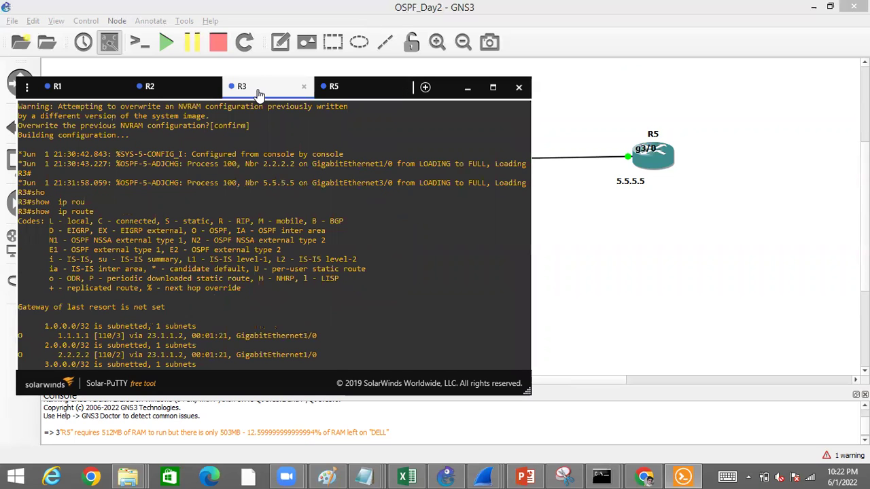
key(Return)
key(Return)
text(sho)
key(Tab)
text(ip)
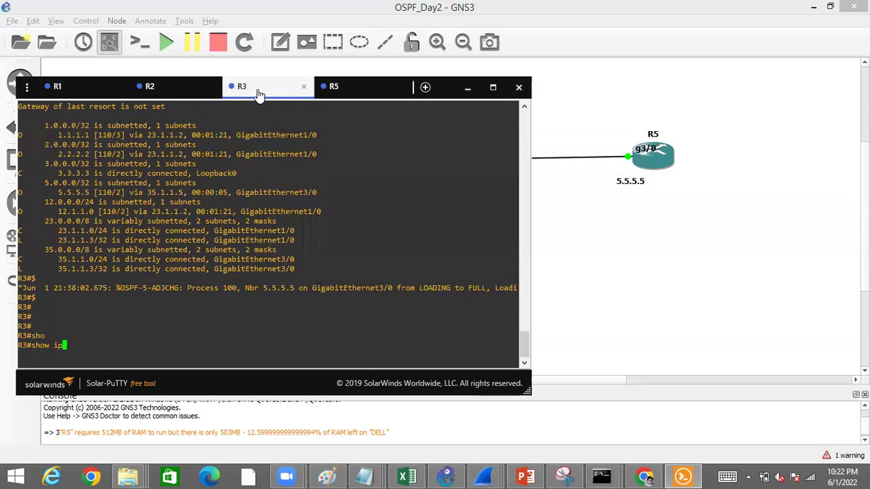
text( os)
key(Tab)
text(ne)
key(Tab)
key(Return)
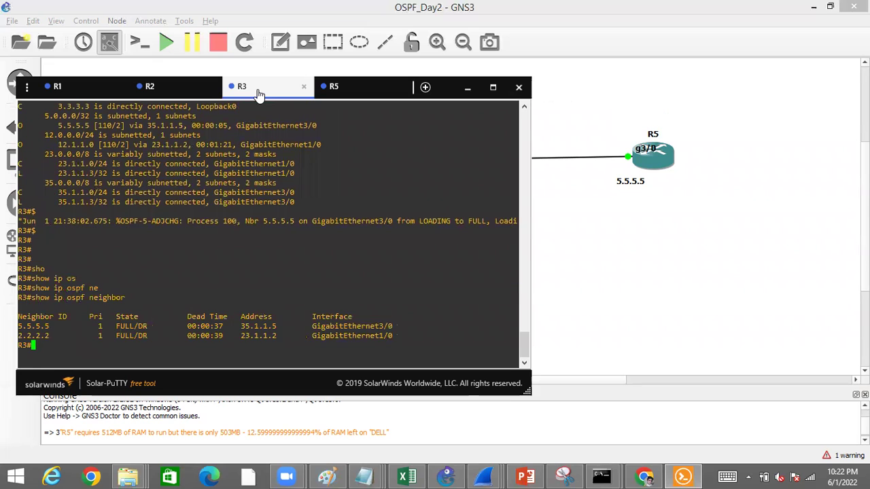
key(Up)
key(Return)
key(Up)
key(Return)
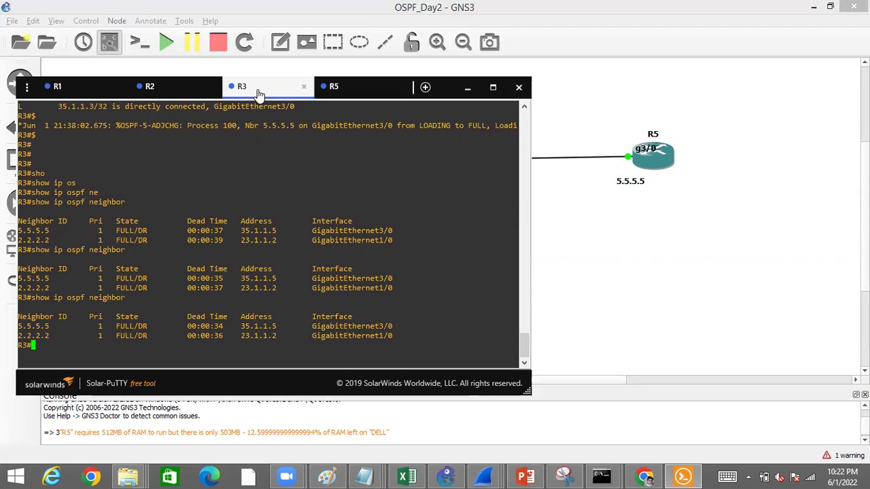
Step: Recheck the OSPF neighbor listing on R5 and ping 1.1.1.1 again
click(337, 88)
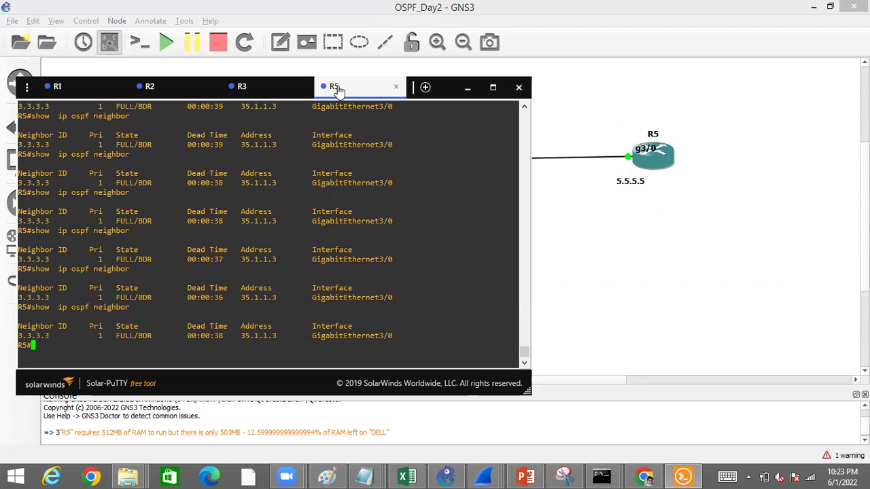
key(Up)
key(Return)
key(Up)
key(Return)
text(ping 1.1.1.1)
key(Return)
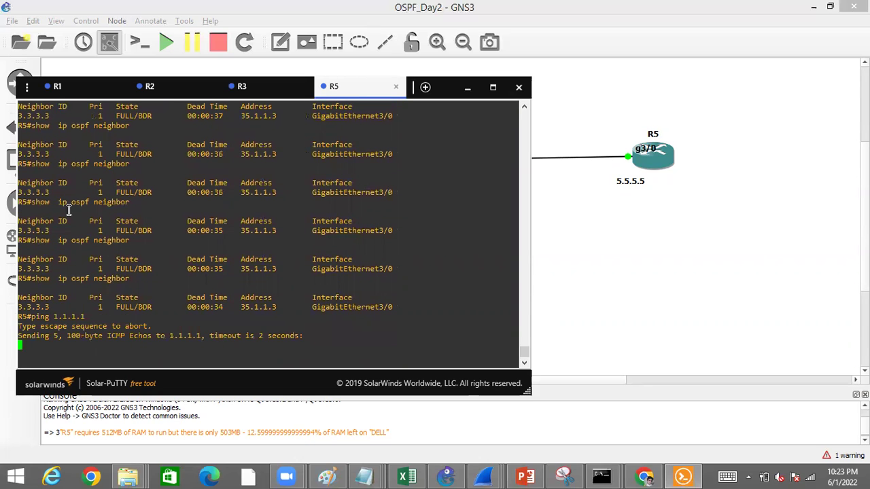
Step: Ping 5.5.5.5 from R1, once with the default source and once with source 1.1.1.1
key(ctrl+Tab)
text(ping 5.5.5)
key(Return)
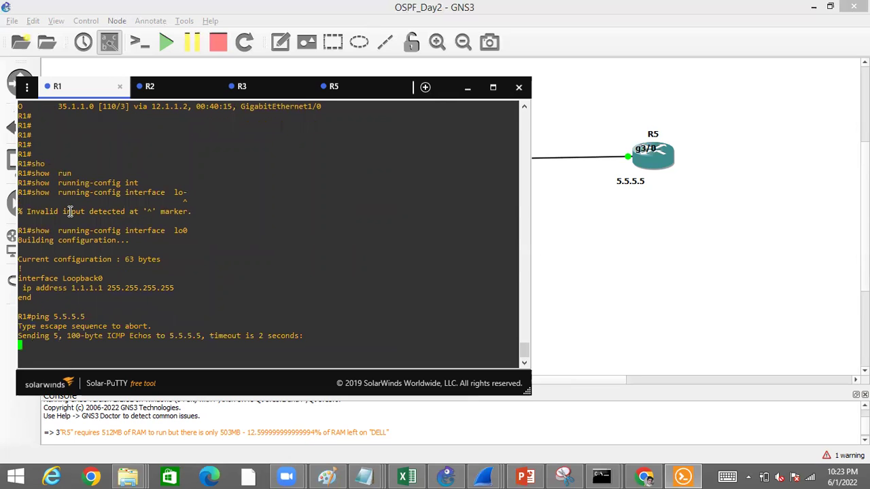
key(Up)
text(so)
key(Tab)
text(1.1.1.1)
key(Return)
Step: Start a ping from R1 to 5.5.5.5 with source 1.1.1.1 and a repeat count of 1000
key(Up)
text(rep)
key(Tab)
text(10000)
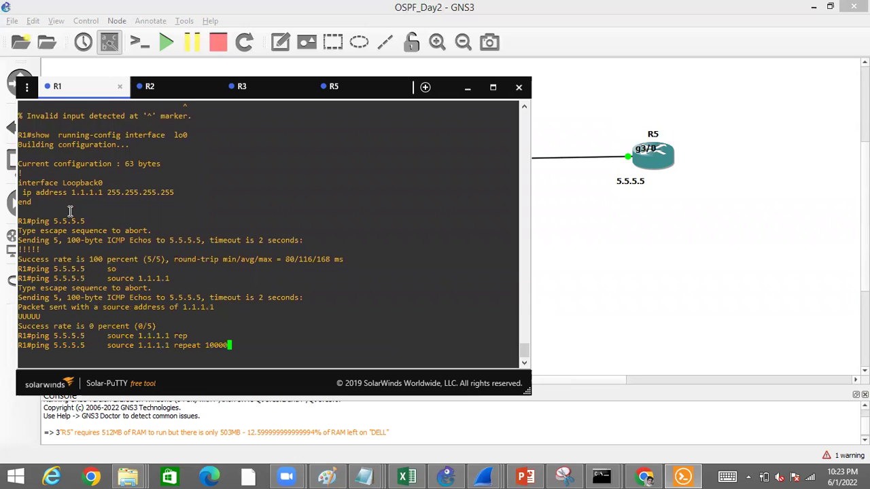
key(BackSpace)
key(Return)
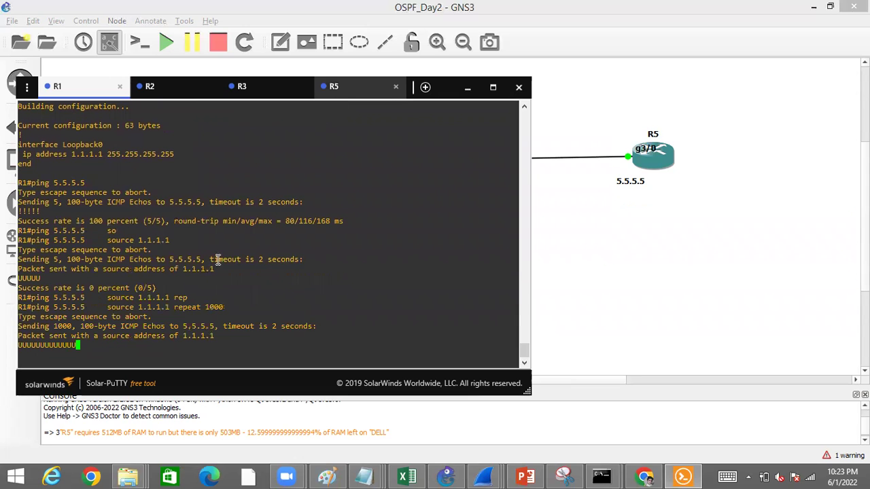
Step: Remove the inbound access-group 10 from R5's interface gi3/0 and check the running ping on R1
click(359, 87)
key(Tab)
text(t)
key(Tab)
key(Return)
text(int gi13/0)
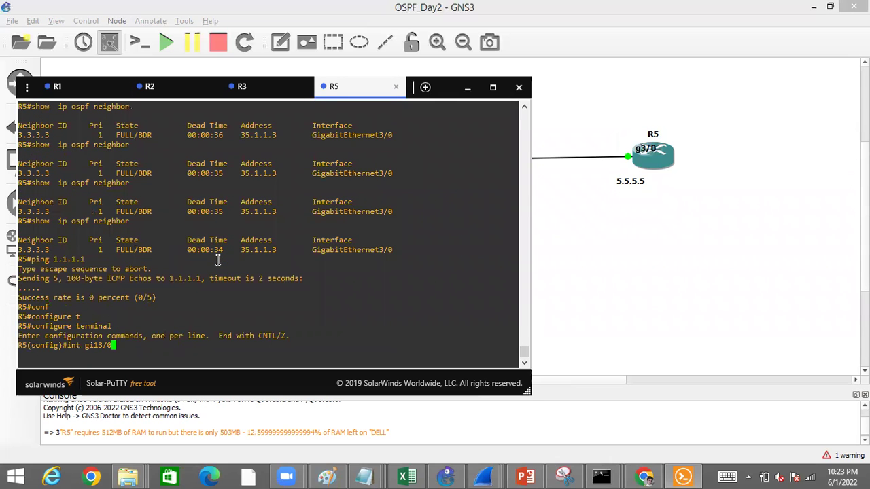
key(Return)
text(ip access-group 10 in)
key(Up)
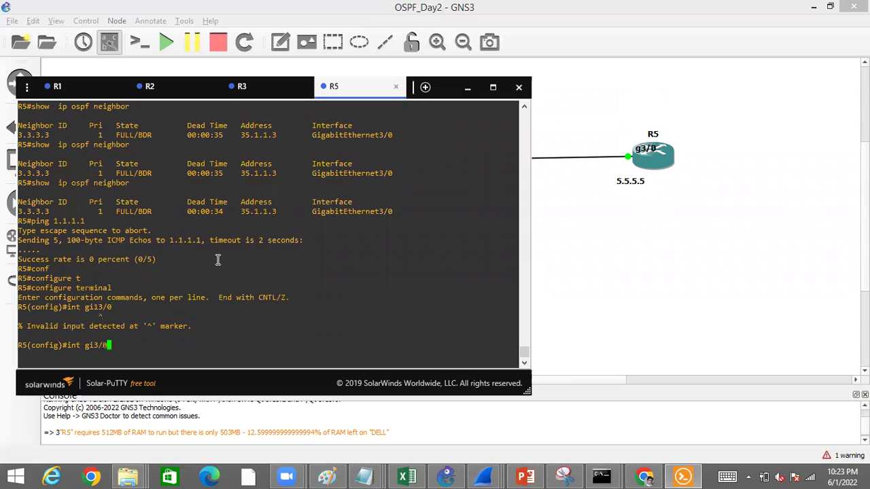
key(Return)
text(ip access-group 10 in)
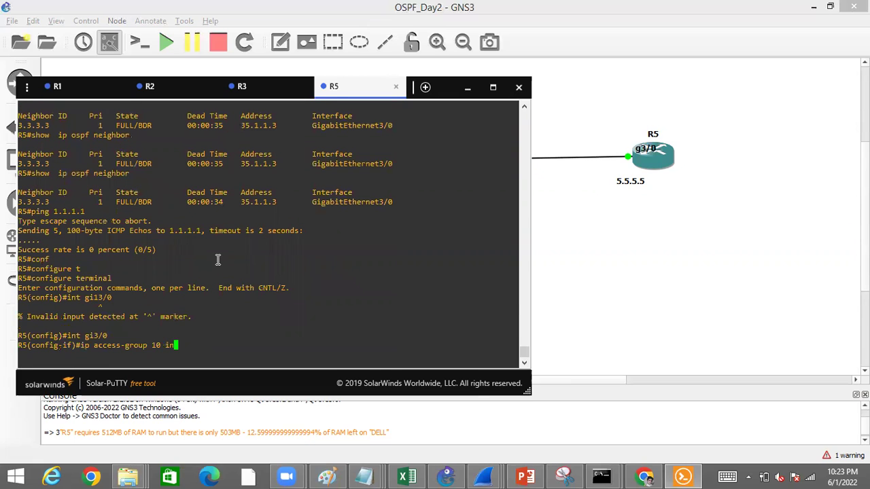
key(ctrl+a)
text(no)
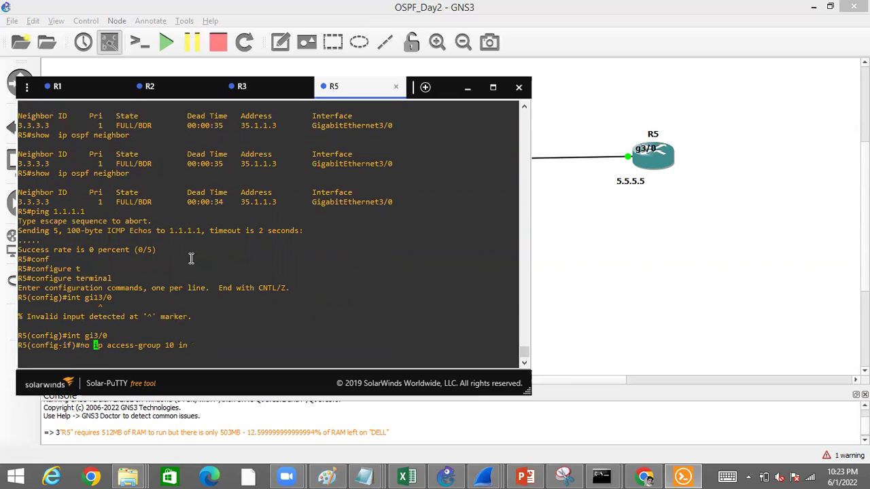
key(Return)
click(71, 86)
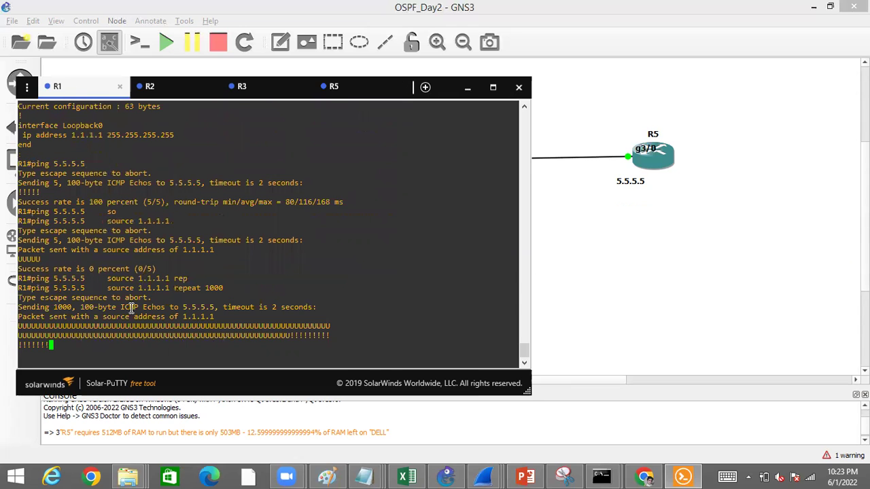
Step: Reapply ip access-group 10 in on R5's gi3/0 and inspect the effect on R1's running ping
click(350, 88)
key(Return)
key(Up)
key(Left)
key(Left)
key(Left)
key(Left)
key(Left)
key(Left)
key(Left)
key(Left)
key(Left)
key(Left)
key(Left)
key(Left)
key(Left)
key(Left)
key(Left)
key(Left)
key(Left)
key(Left)
key(Left)
key(Left)
text(])
key(BackSpace)
key(BackSpace)
key(BackSpace)
key(BackSpace)
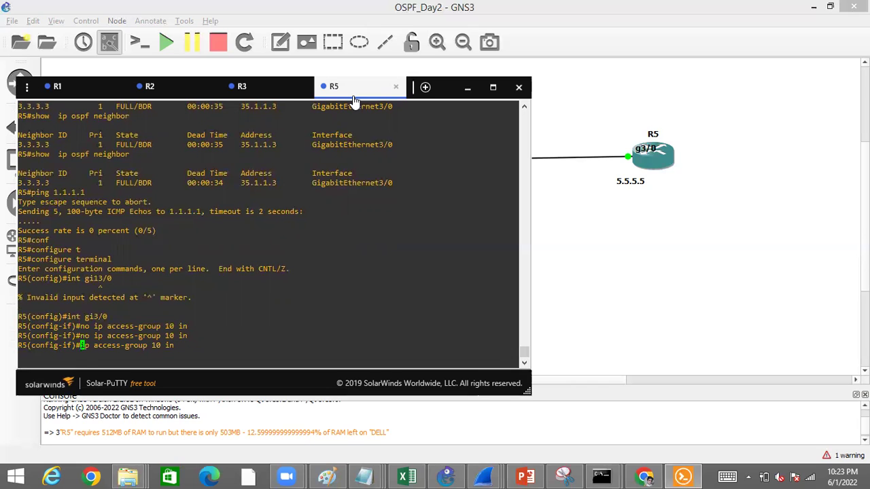
key(Return)
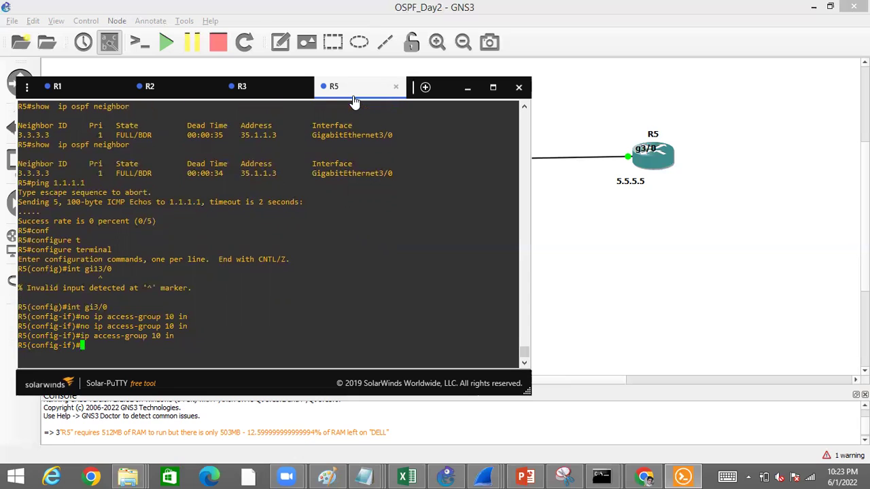
click(70, 96)
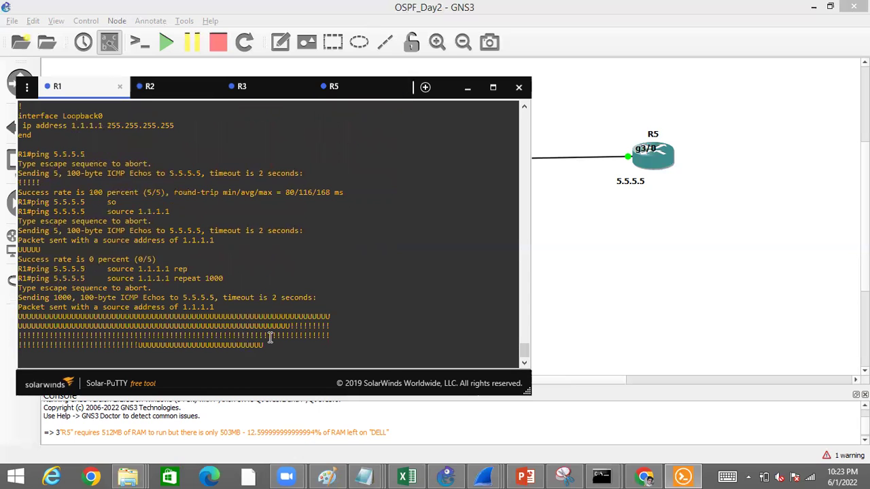
Step: Remove the inbound access-group 10 from R5's gi3/0 a second time and examine R1's ping output
click(353, 98)
key(Up)
key(Up)
key(Return)
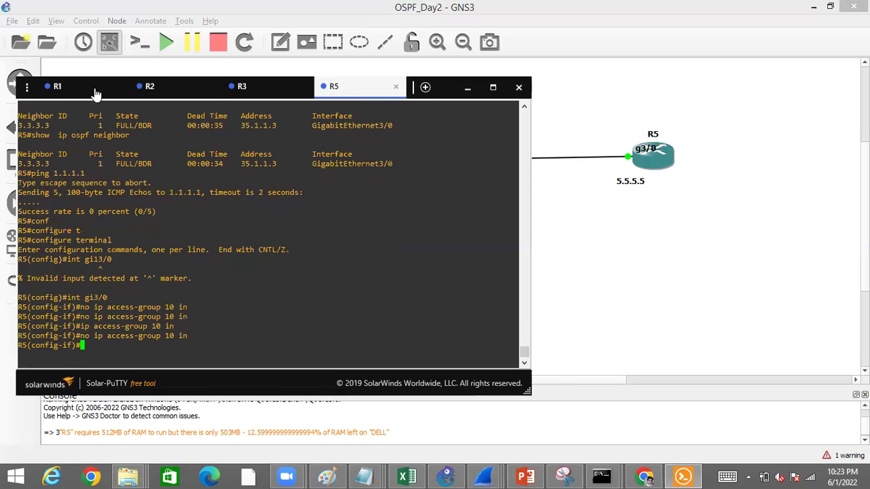
click(74, 96)
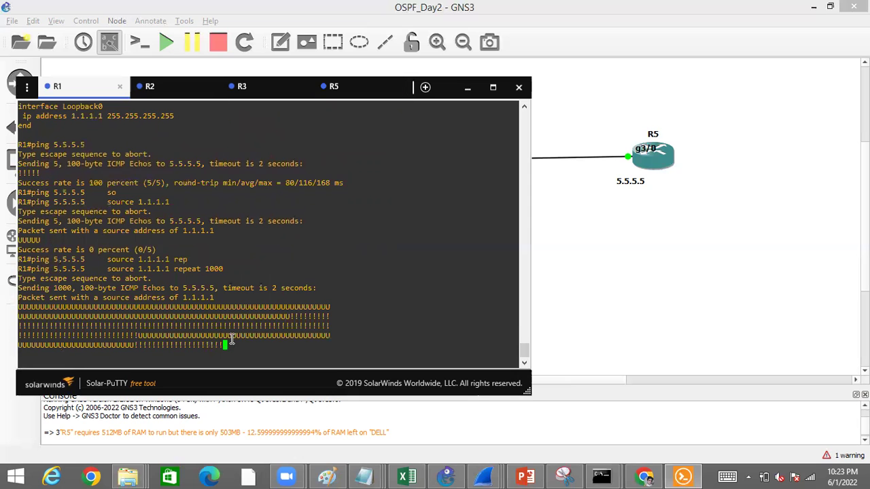
Step: Apply access-group 10 inbound on R5's gi3/0 once more and return to the ping on R1
click(365, 92)
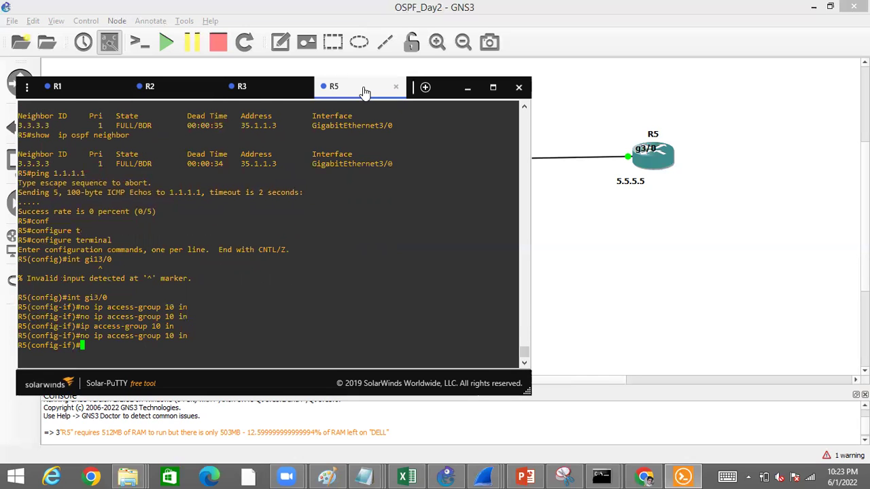
key(Up)
key(Up)
key(Return)
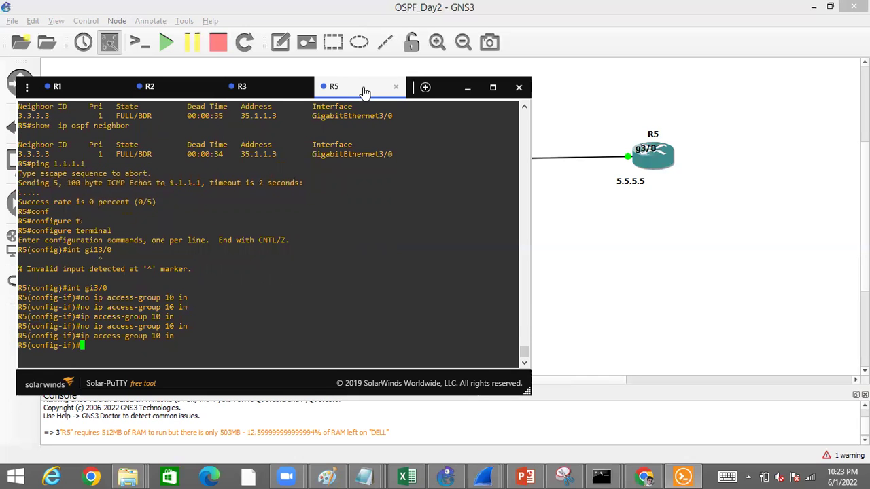
click(68, 95)
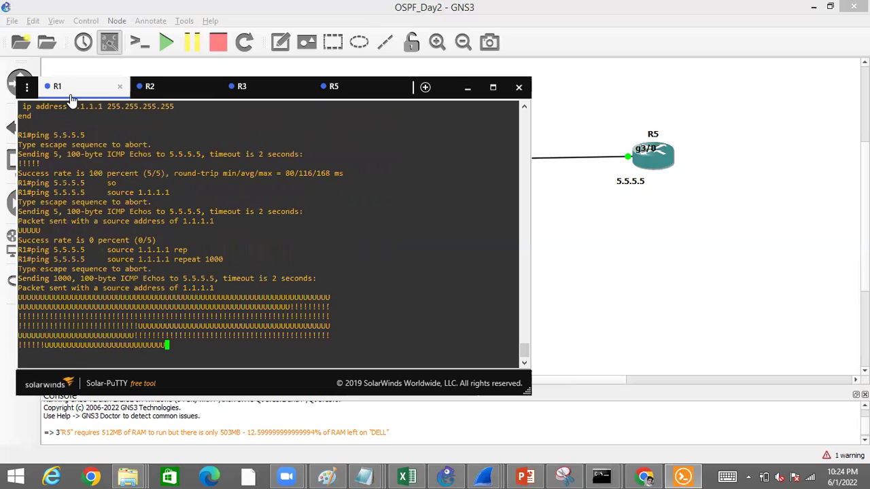
Step: Remove the inbound access-group 10 from gi3/0 on R5 once more and view R1's ping in the maximized terminal window
click(339, 88)
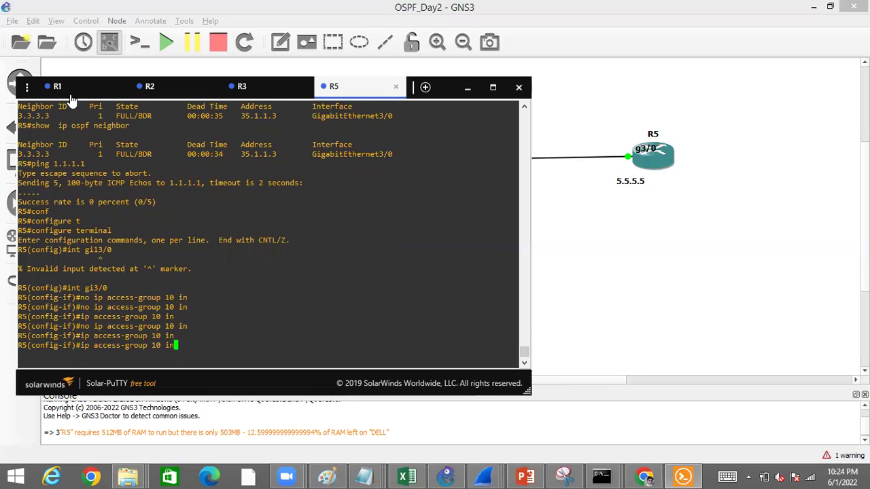
key(Up)
key(Return)
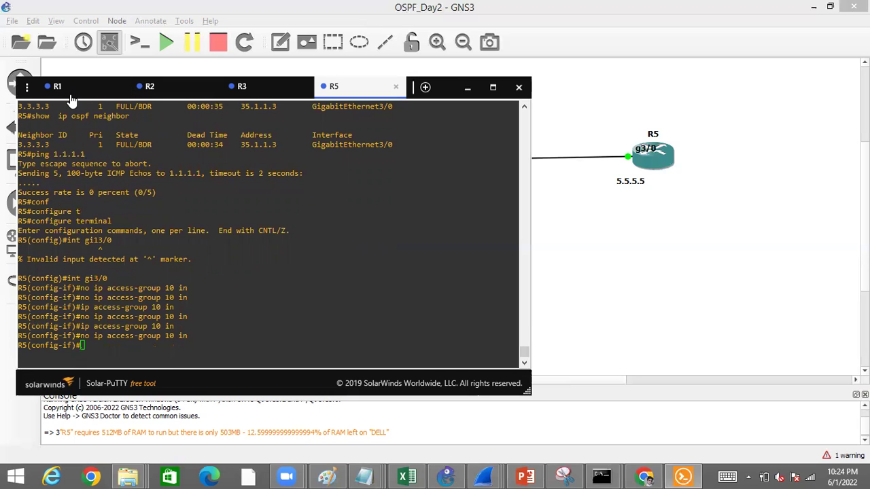
double_click(70, 95)
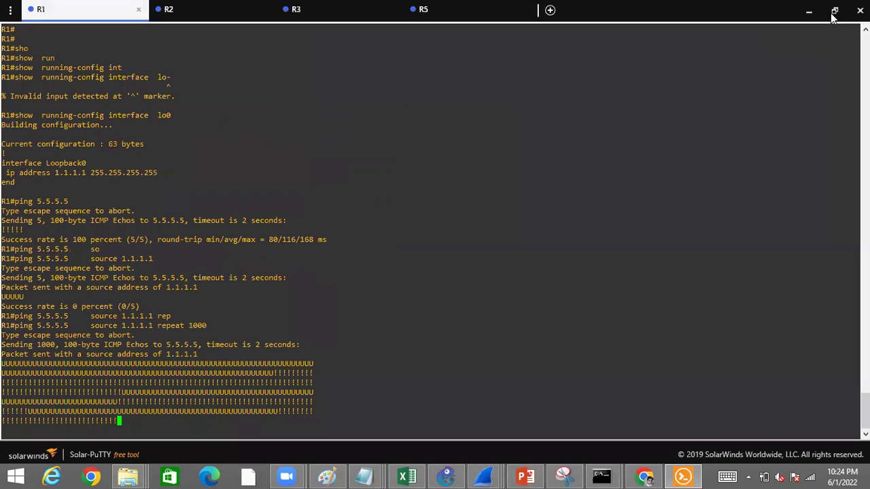
Step: Restore the terminal window to its smaller size and leave configuration mode on R5's console
click(833, 15)
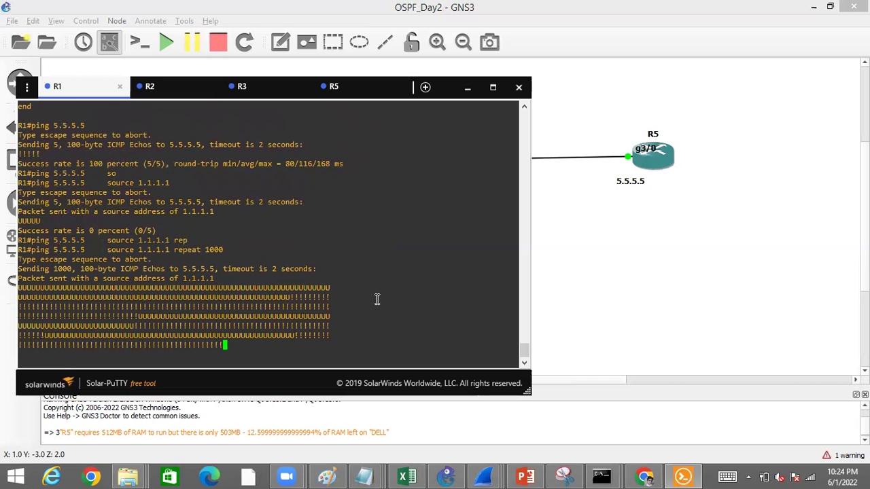
click(354, 89)
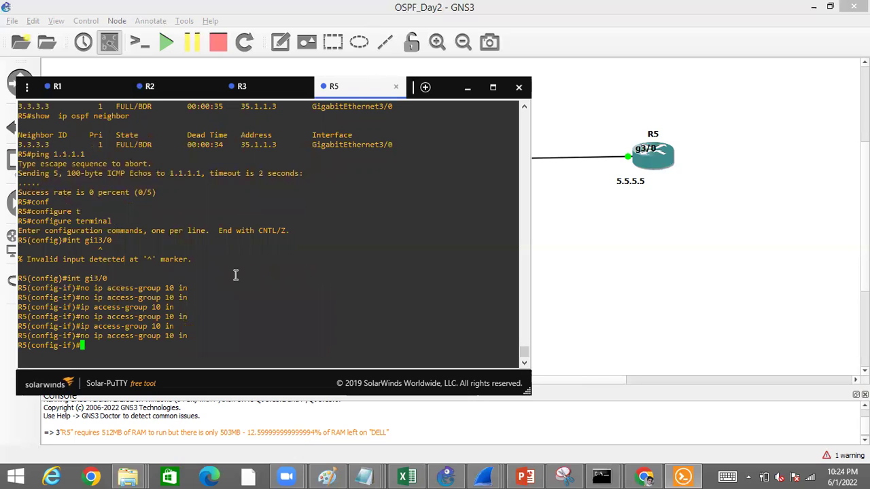
key(Return)
key(Return)
key(ctrl+z)
key(Return)
key(Return)
Step: Display the IP access lists on R5 and highlight the permit any entry
text(s)
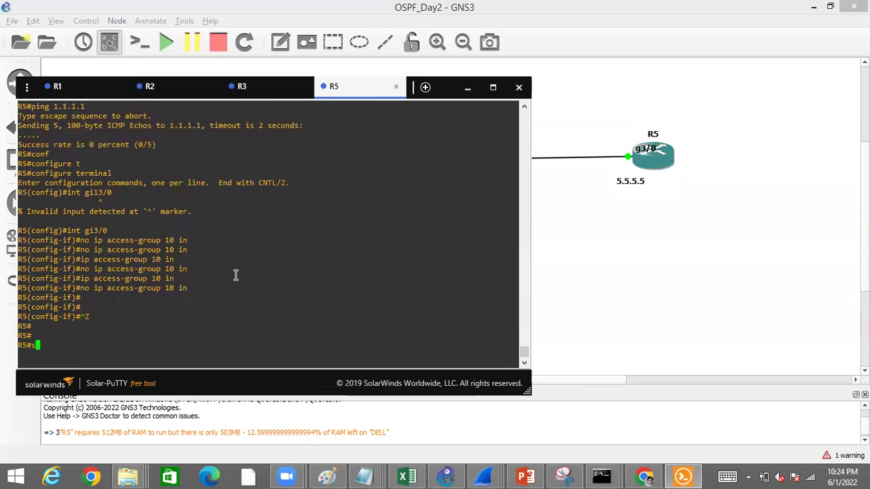
text(how  ip acc)
key(Tab)
text(e)
key(Tab)
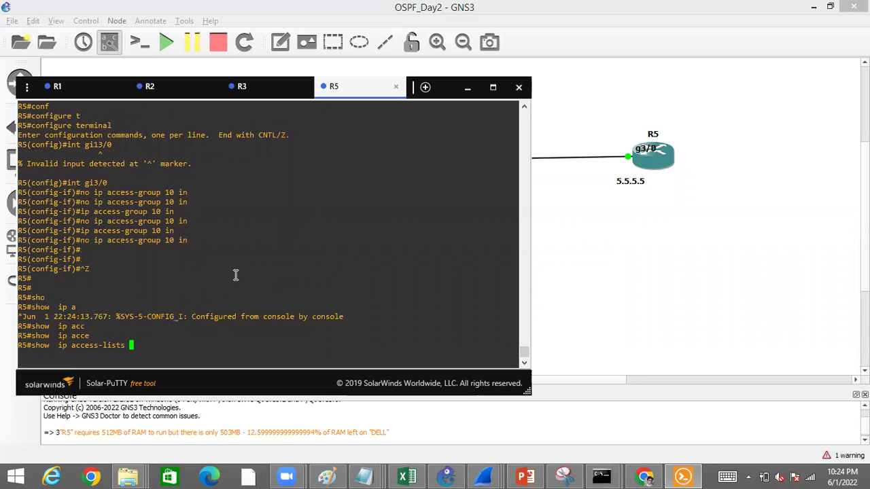
key(Return)
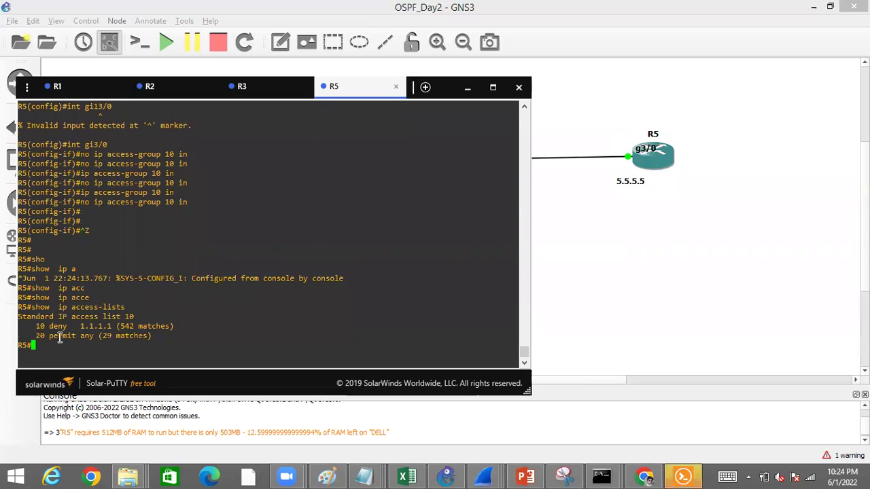
drag(60, 338, 138, 333)
key(Return)
key(Return)
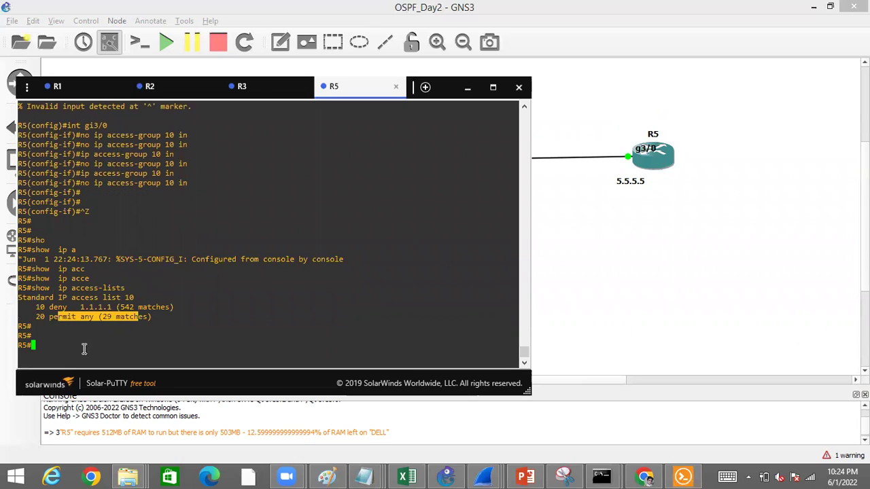
Step: Point out R5 and its 5.5.5.5 label in the GNS3 topology
click(659, 178)
drag(505, 210, 660, 239)
drag(571, 129, 647, 178)
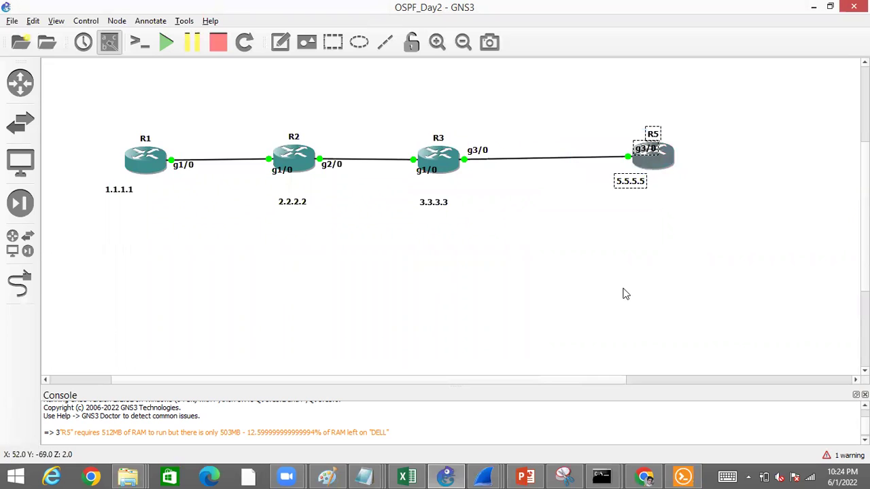
click(569, 242)
Step: Return to R5's console and examine the deny 1.1.1.1 and permit any entries of access list 10
key(alt+Tab)
click(106, 307)
double_click(107, 307)
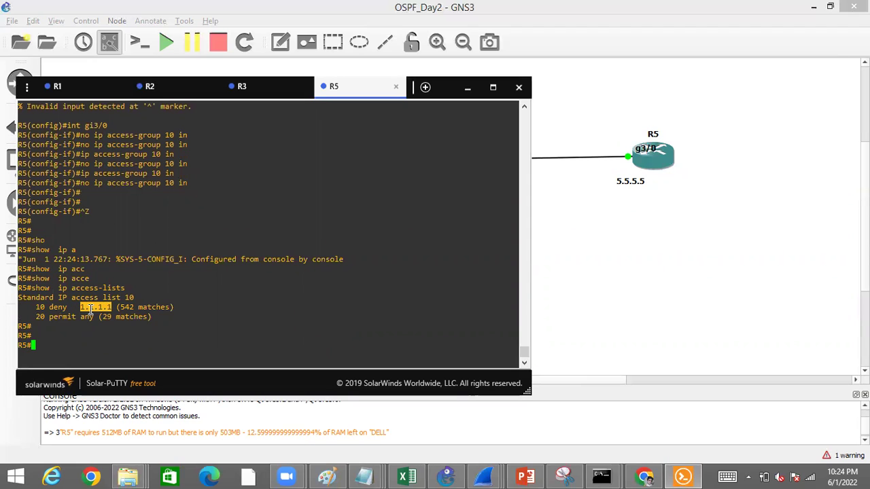
double_click(58, 307)
double_click(102, 307)
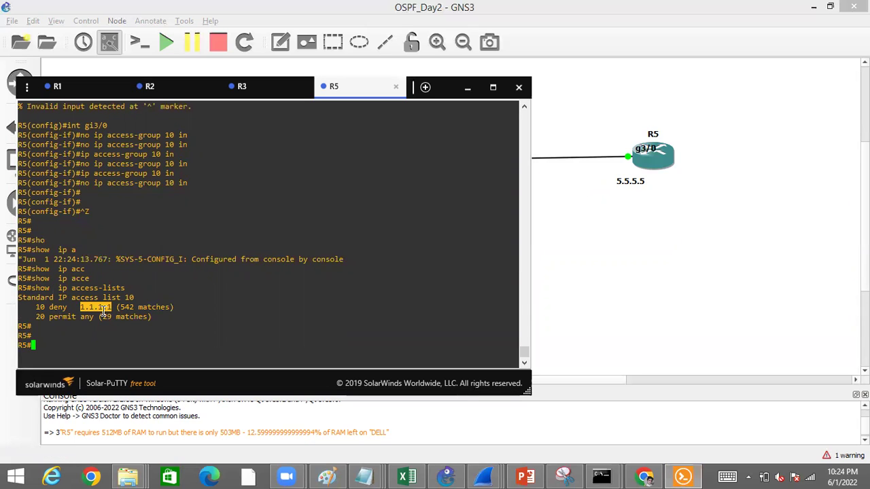
double_click(58, 307)
click(46, 308)
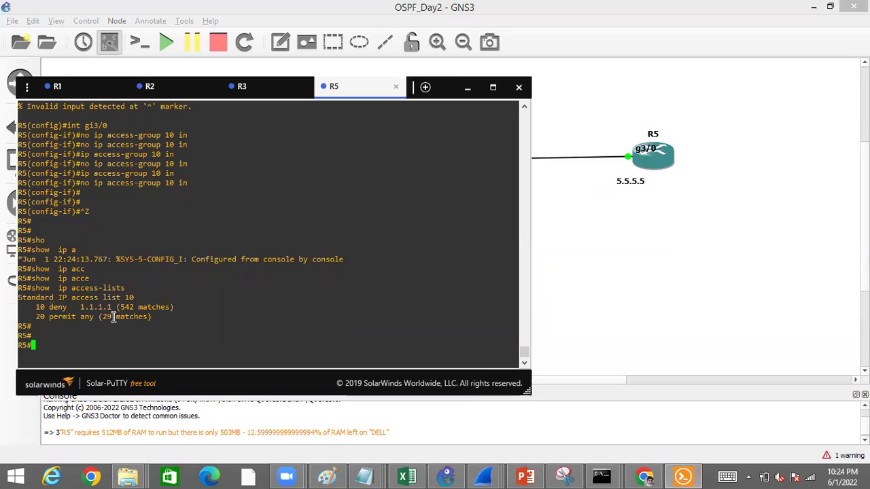
shift+click(172, 308)
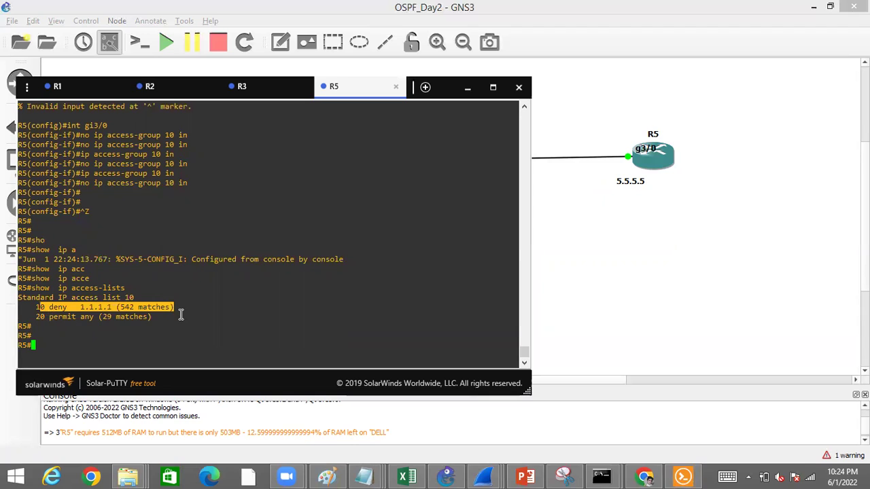
drag(45, 317, 181, 314)
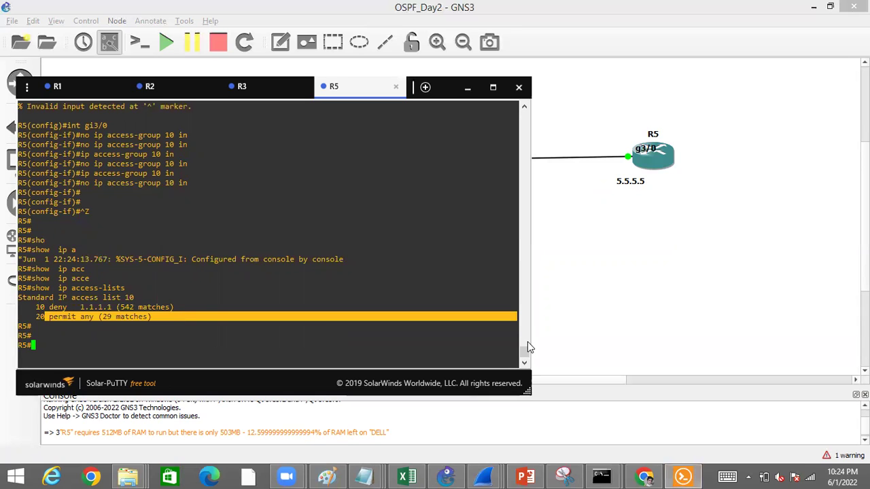
Step: Mark R5 in the topology again and re-examine the list number and permit entry of access list 10 on its console
click(577, 333)
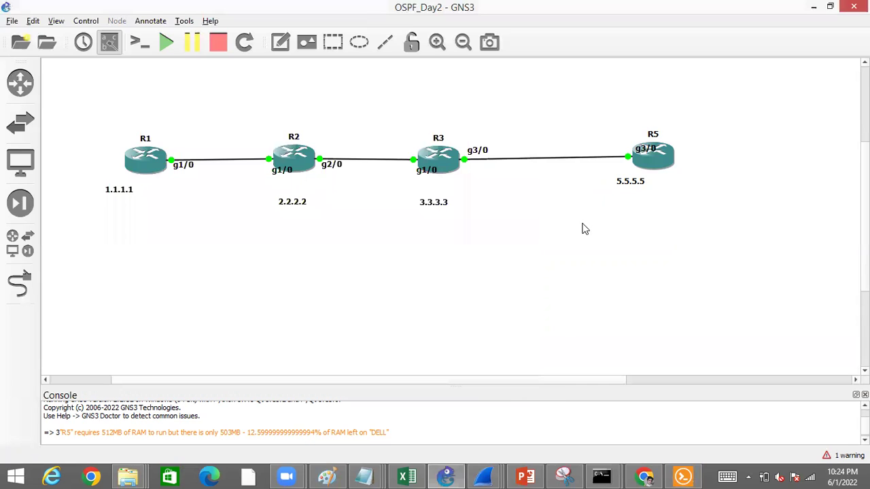
drag(594, 129, 658, 185)
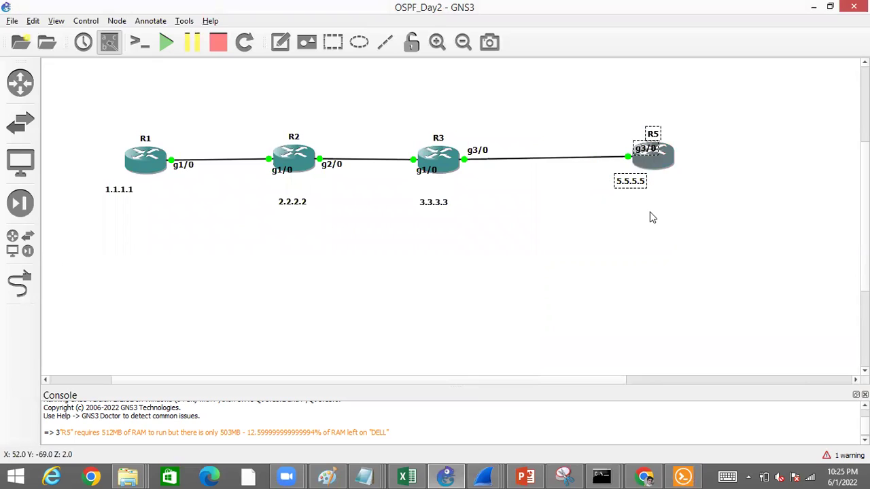
click(653, 218)
key(alt+Tab)
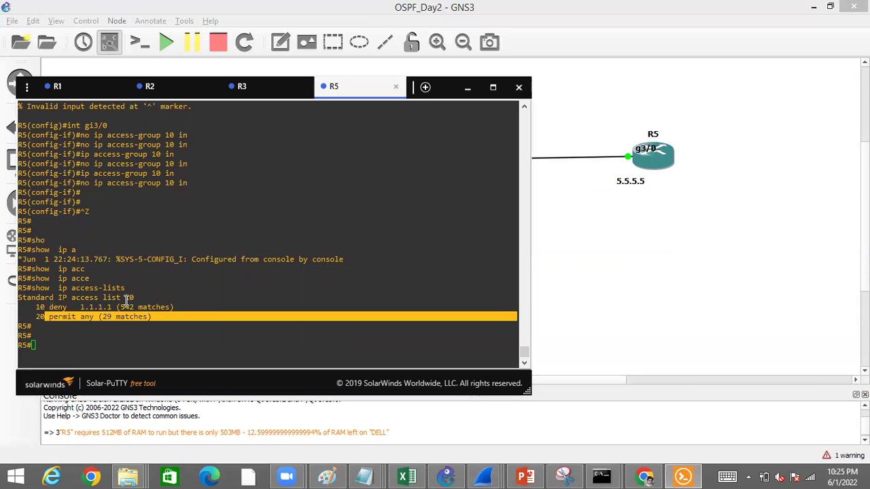
double_click(127, 300)
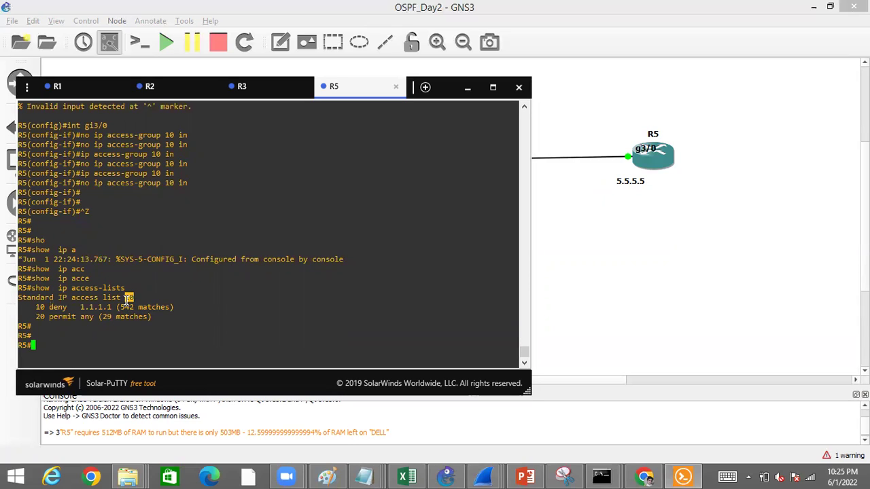
mouse_move(176, 309)
mouse_down()
mouse_move(72, 312)
mouse_move(181, 325)
mouse_up()
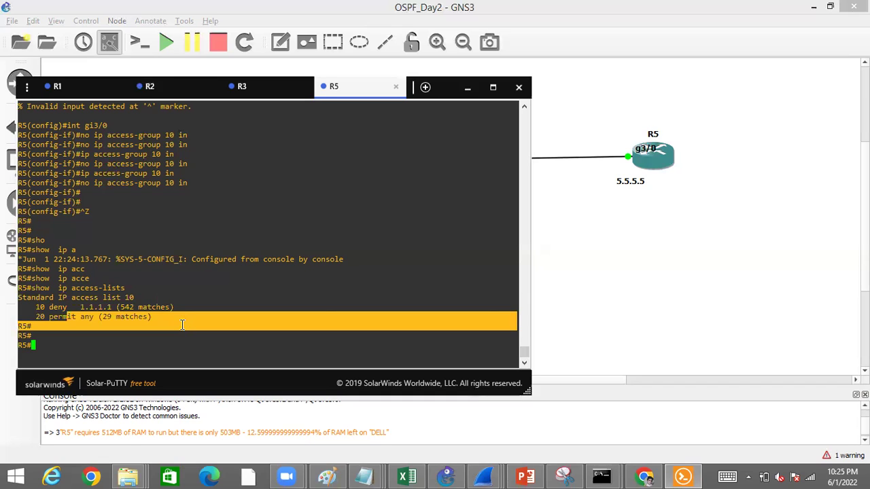
click(182, 325)
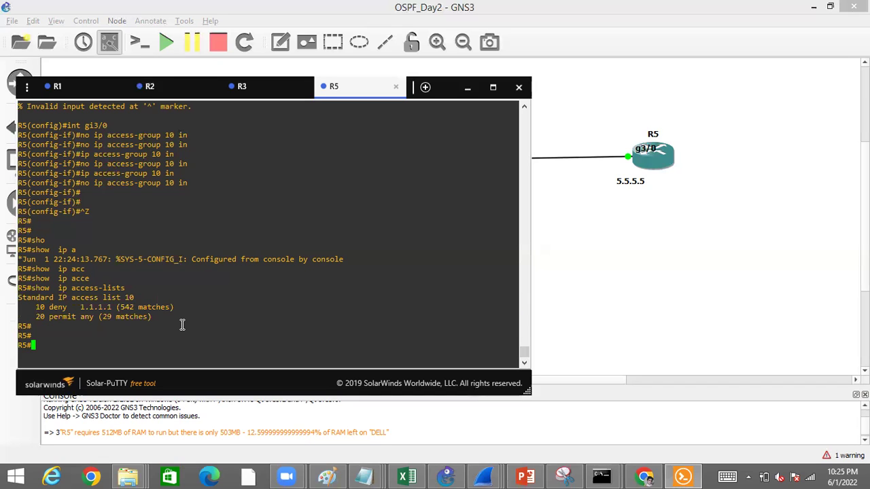
Step: Enter global configuration mode on R5 and delete the whole ACL with no access-list 10
key(Return)
key(Return)
text(configure t)
key(Tab)
text(t)
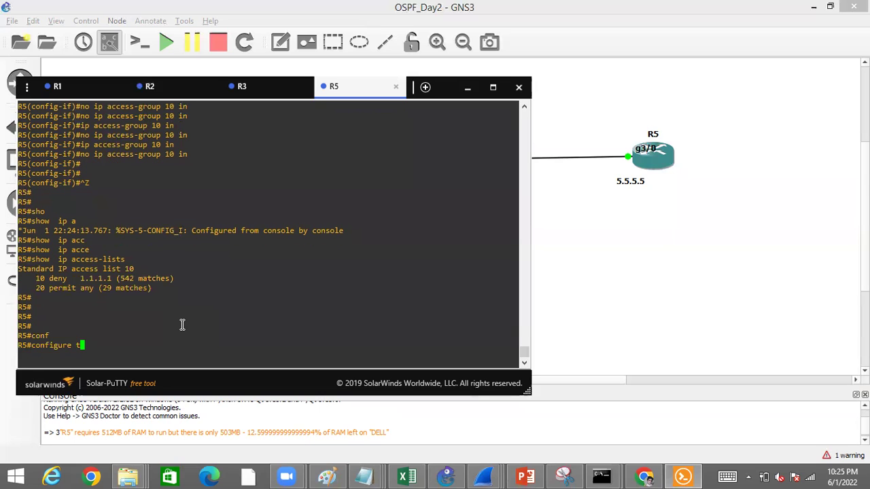
key(Tab)
key(Return)
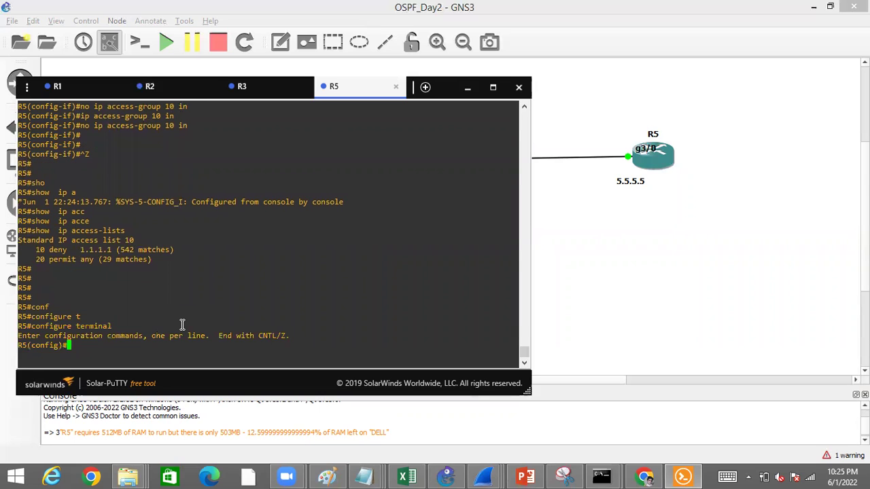
text(no acc)
key(Tab)
text(e)
key(BackSpace)
text(10)
key(Return)
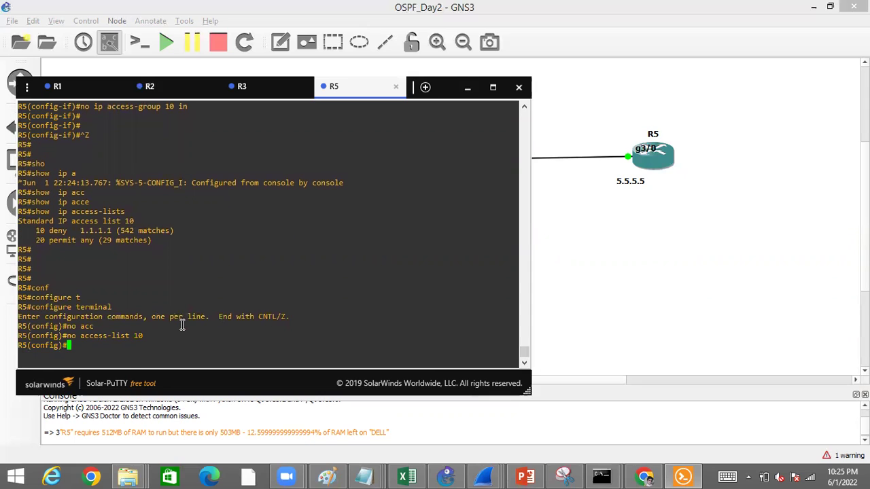
text(acc)
key(Tab)
text(1.1.1)
key(BackSpace)
key(BackSpace)
key(BackSpace)
key(BackSpace)
key(BackSpace)
key(BackSpace)
key(BackSpace)
key(BackSpace)
key(BackSpace)
key(BackSpace)
key(BackSpace)
key(BackSpace)
key(BackSpace)
key(BackSpace)
key(BackSpace)
key(BackSpace)
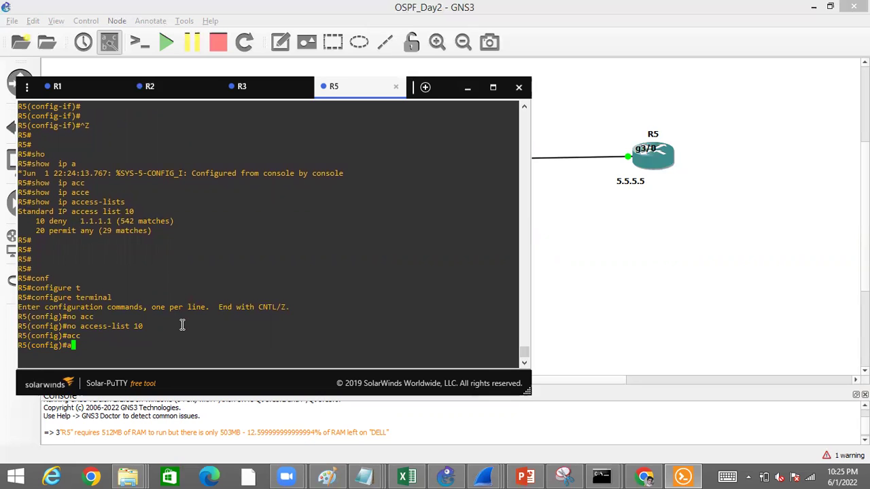
Step: Recreate the ACL on R5 with access-list 10 deny 1.1.1.1 0.0.0.0 and exit to privileged mode
text(cc)
key(Tab)
text(10 de)
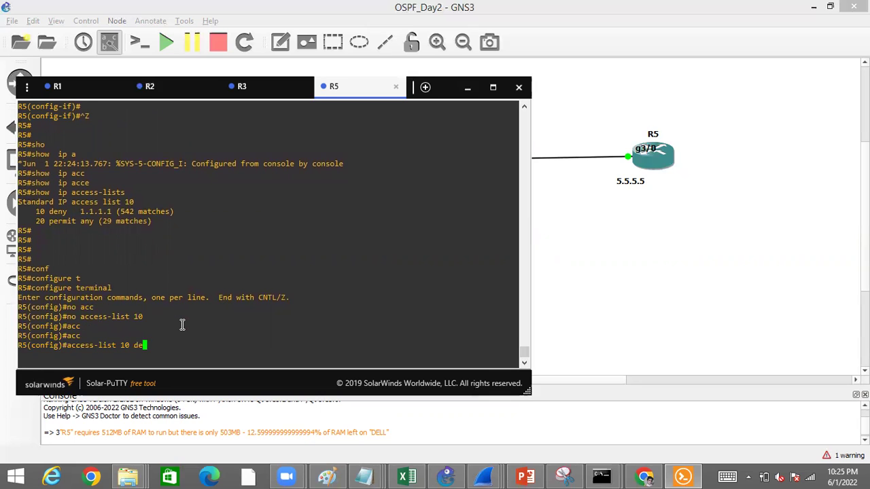
key(Tab)
text(1.1.11.)
key(BackSpace)
key(BackSpace)
text(.1 0.0.)
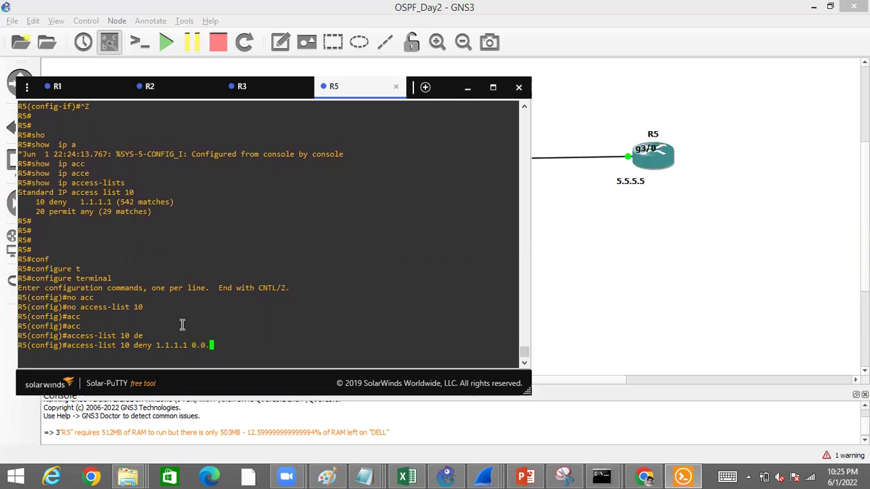
text(0.0)
key(Return)
key(ctrl+z)
key(Return)
key(Return)
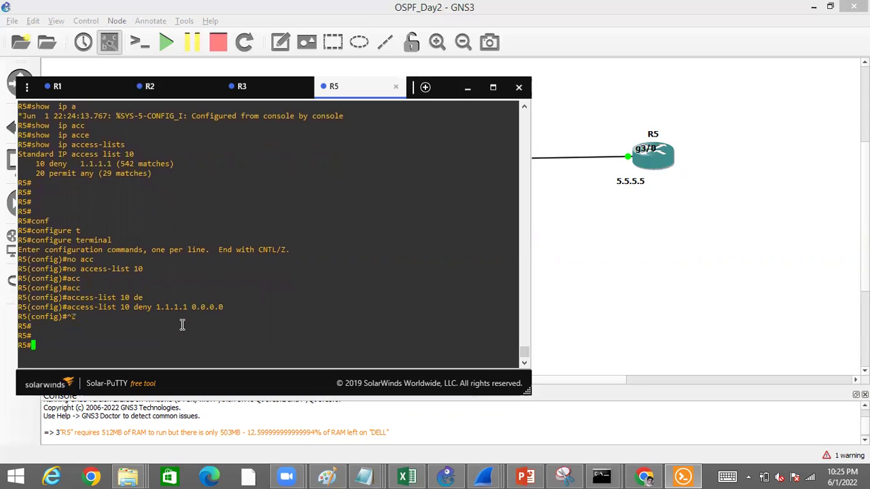
Step: Show the running configuration of R5's GigabitEthernet 3/0 interface to check for an applied access group
text(sh)
key(Tab)
text(o run)
key(Return)
key(Up)
key(BackSpace)
key(BackSpace)
key(BackSpace)
key(BackSpace)
key(BackSpace)
text(run)
key(Tab)
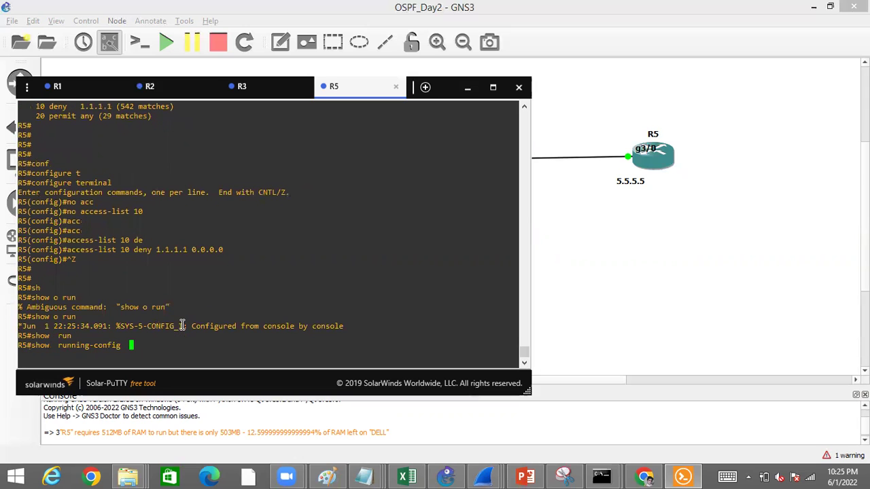
text(int)
key(Tab)
text(gi)
key(Tab)
text(3/)
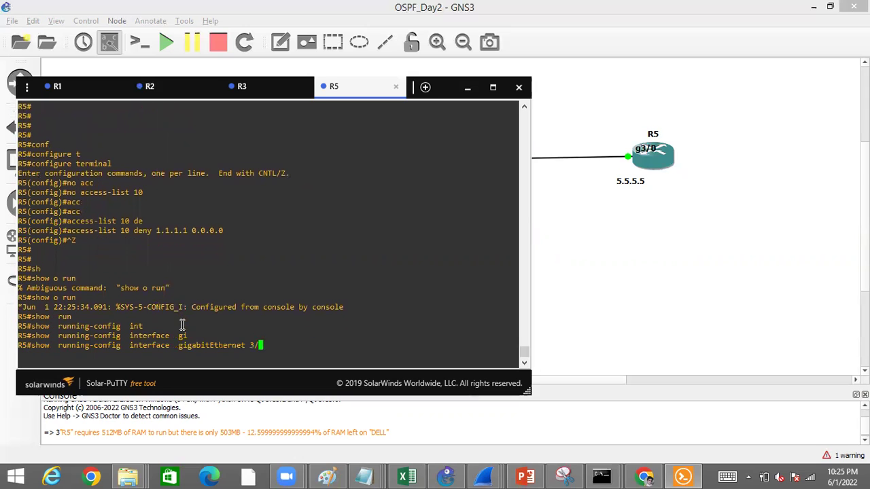
text(0)
key(Return)
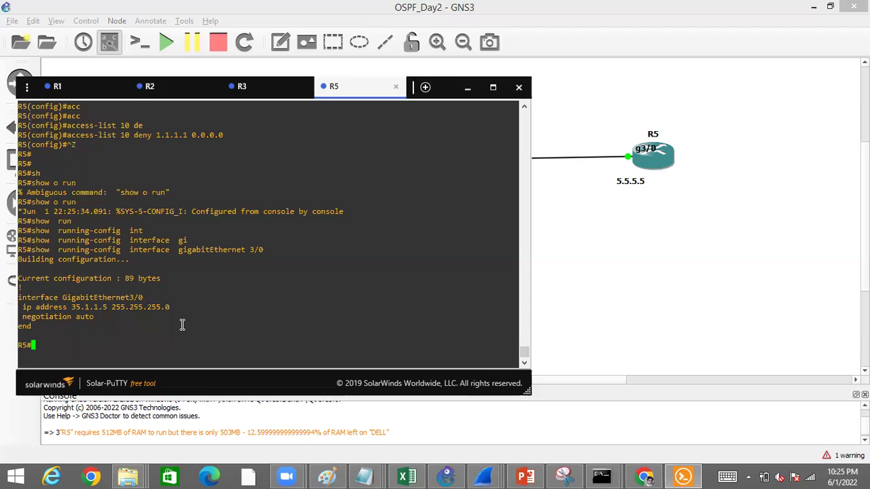
Step: Apply the recreated ACL to R5's gi3/0 with ip access-group 10 in and exit configuration mode
text(configure terminal)
key(Tab)
text(t)
key(Tab)
key(Return)
text(int gi3/0)
key(Return)
text(ip access-group 10)
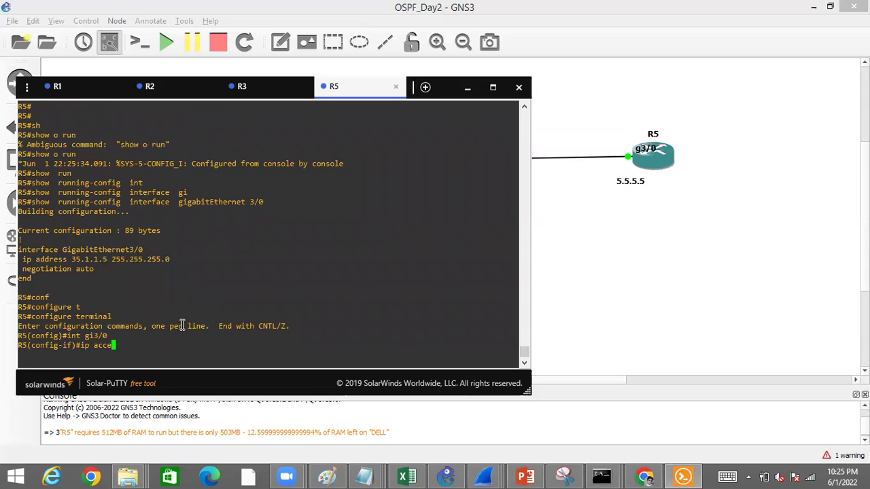
key(Tab)
text(10 )
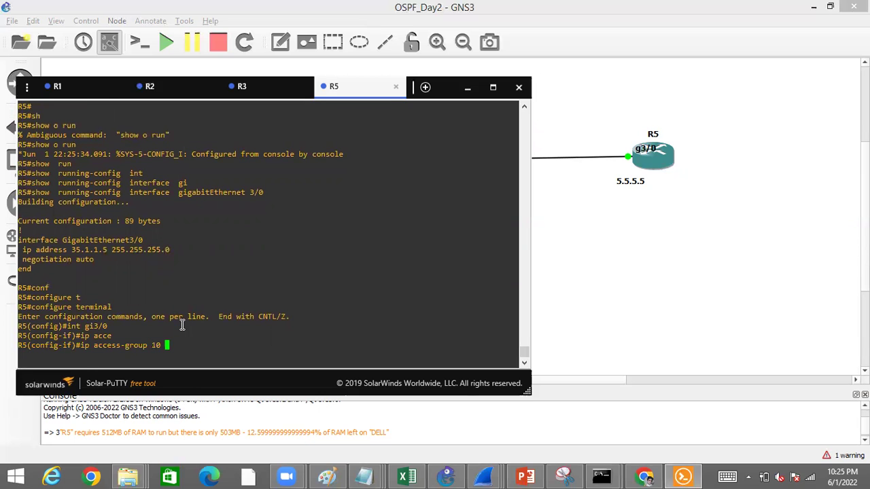
text(in)
key(Return)
key(ctrl+z)
key(Return)
key(Return)
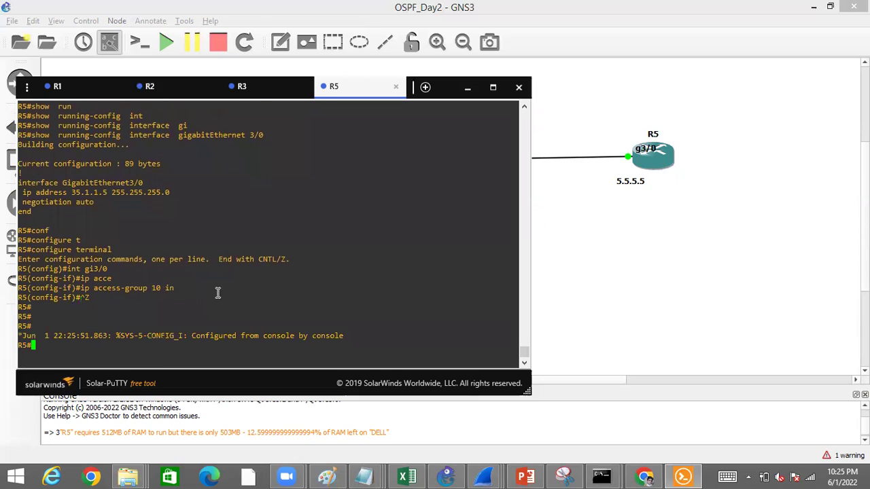
key(Return)
key(Return)
key(Return)
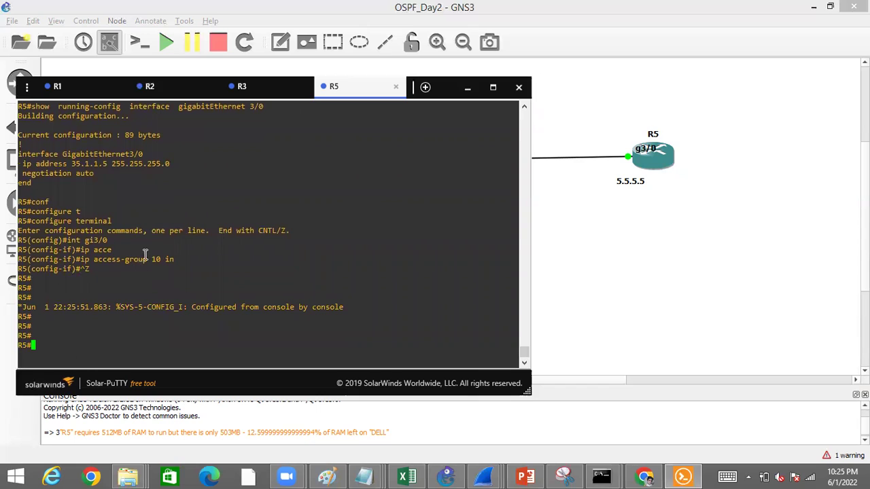
Step: Highlight the access-group command on R5's console and inspect R5 and its g3/0 link in the topology
double_click(141, 259)
click(537, 192)
drag(456, 191, 647, 204)
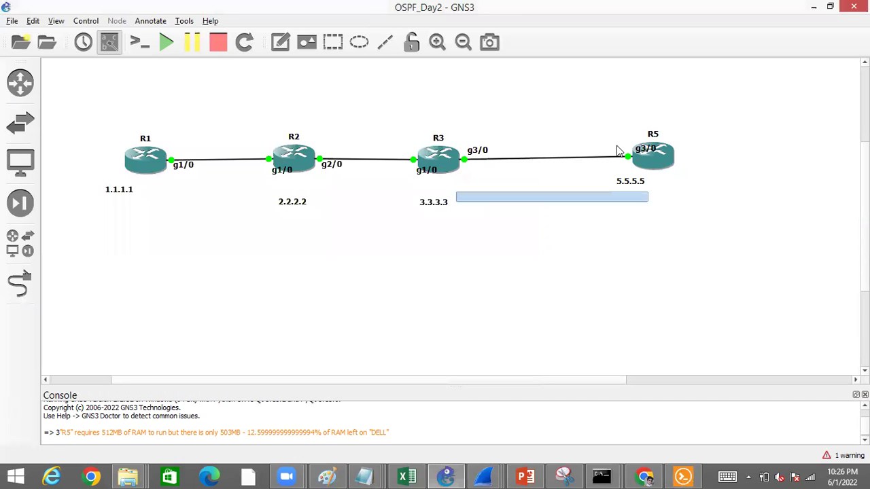
drag(589, 124, 686, 214)
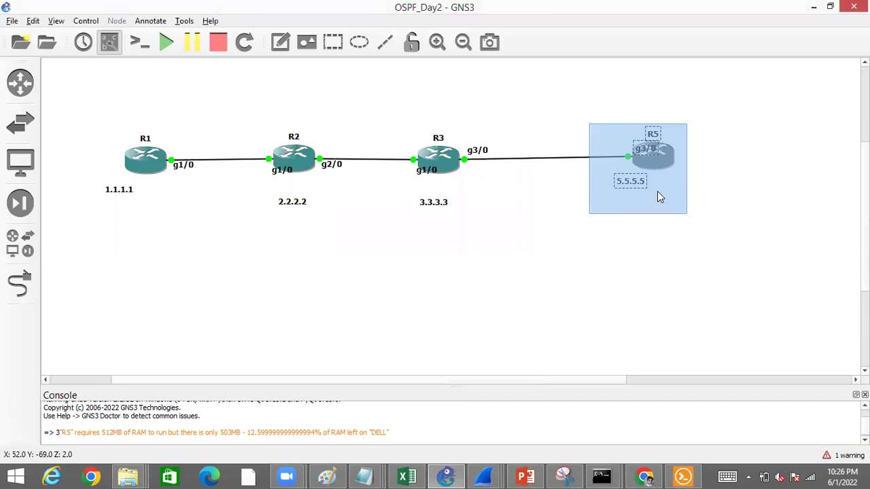
click(549, 127)
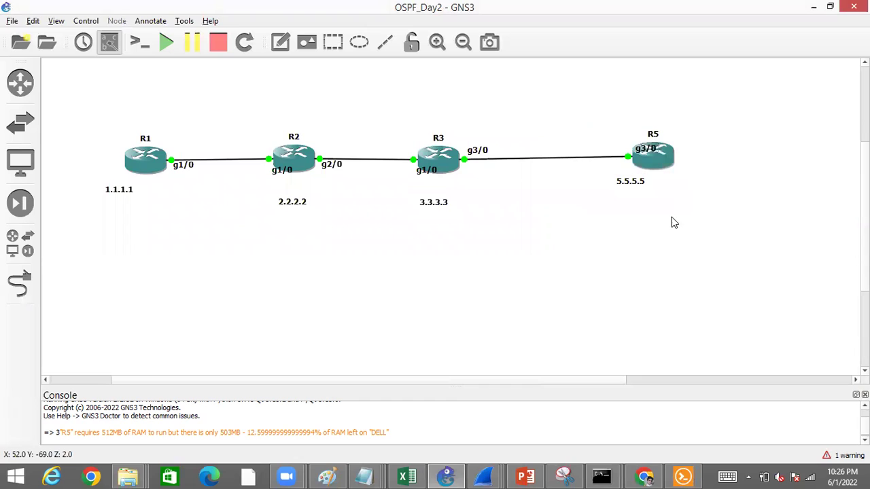
Step: Examine R5 and its g3/0 link in the topology alongside R5's console
drag(549, 125, 670, 215)
click(674, 256)
key(alt+Tab)
click(258, 320)
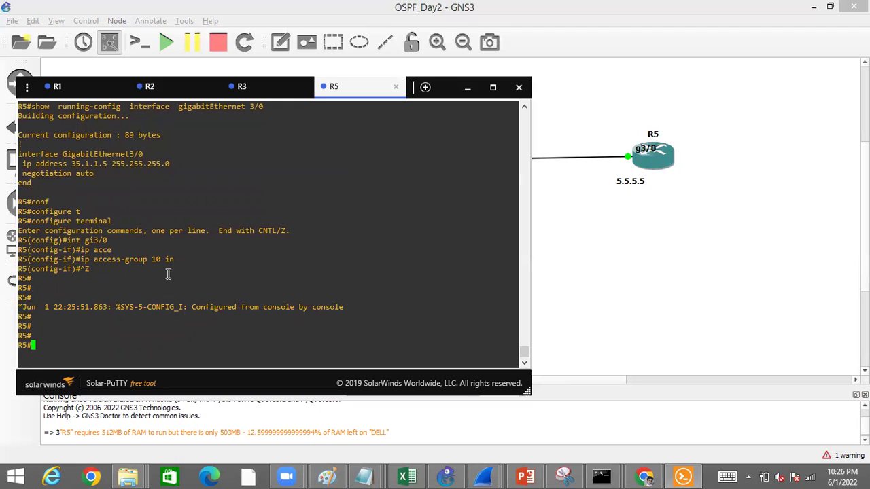
click(566, 122)
drag(566, 123, 665, 205)
key(alt+Tab)
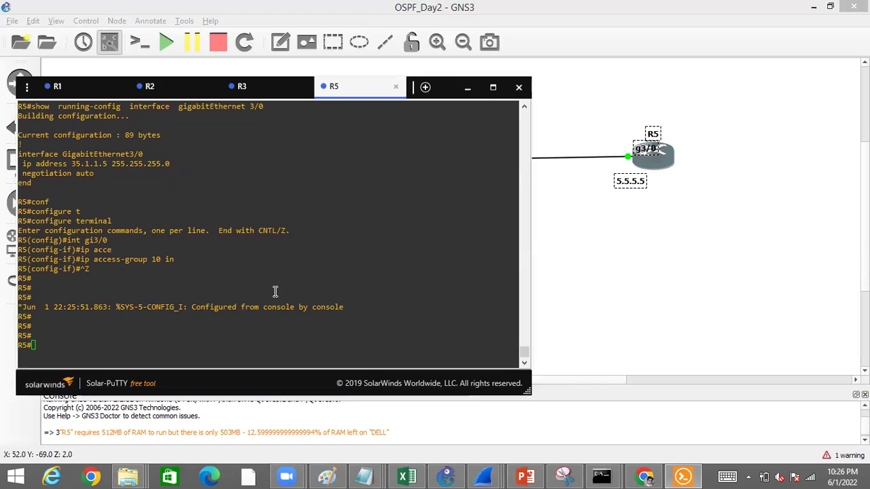
Step: Show the OSPF neighbors on R5 and inspect the link between R3 and R5 in the topology
text(sho)
key(Tab)
text(ip os)
key(Tab)
text(n)
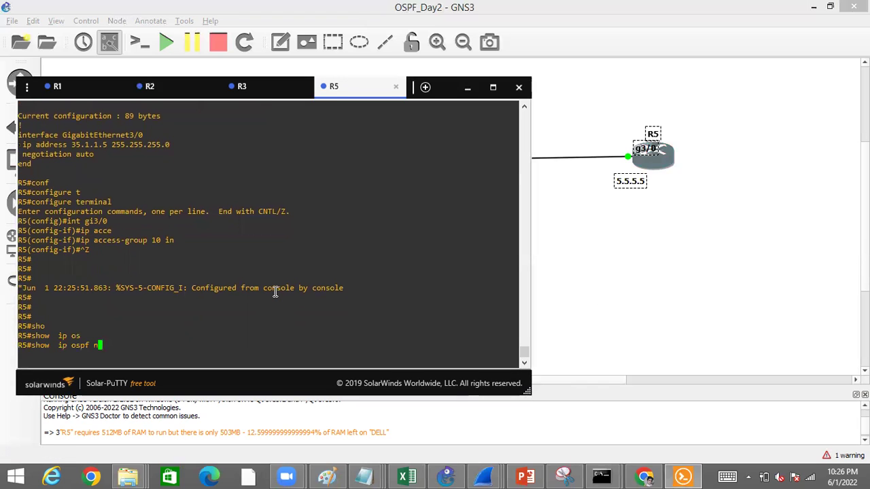
key(Tab)
key(Return)
click(584, 292)
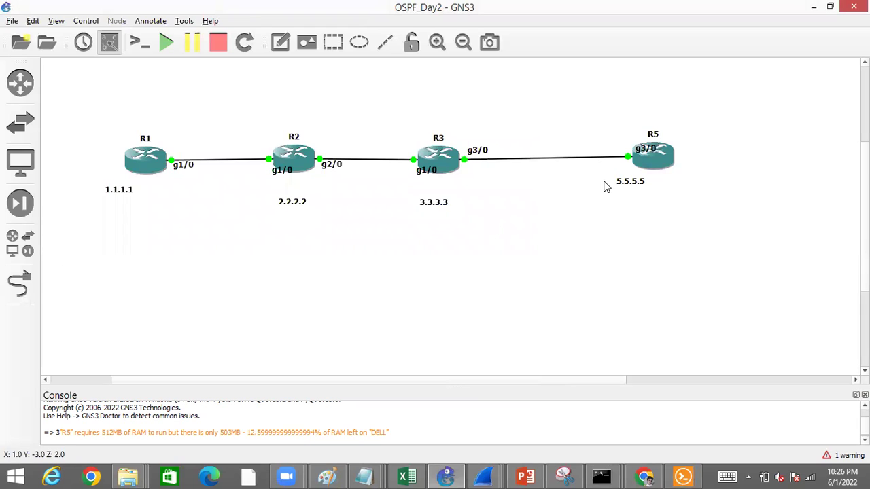
drag(469, 184, 623, 199)
key(alt+Tab)
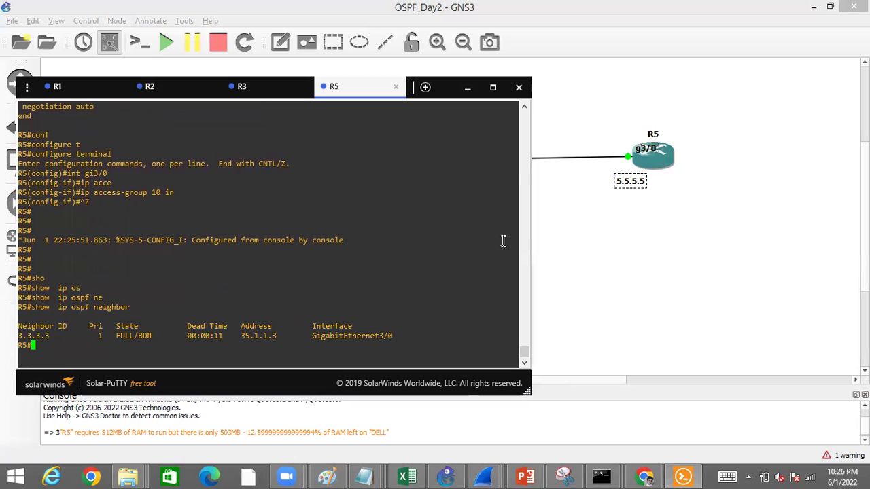
Step: Repeat show ip ospf neighbor on R5 several times and recheck the R3–R5 link in the topology
key(Up)
key(Return)
key(Up)
key(Return)
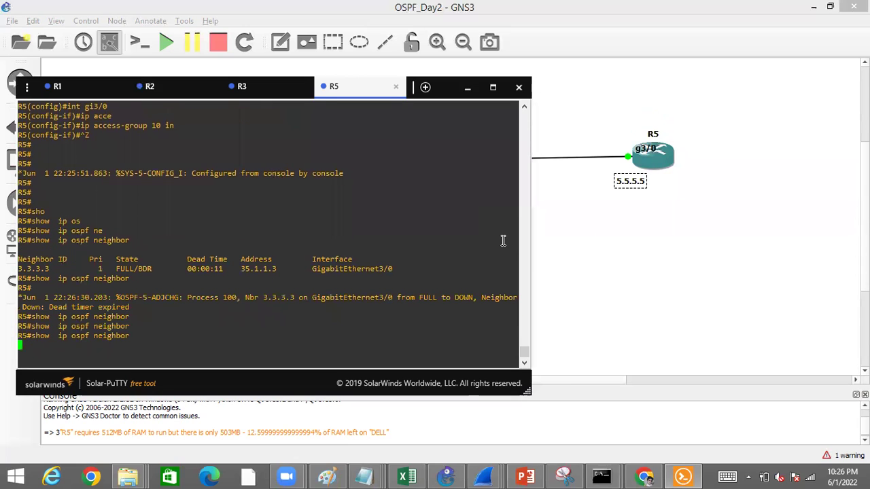
key(Up)
key(Return)
key(Up)
key(Return)
key(Up)
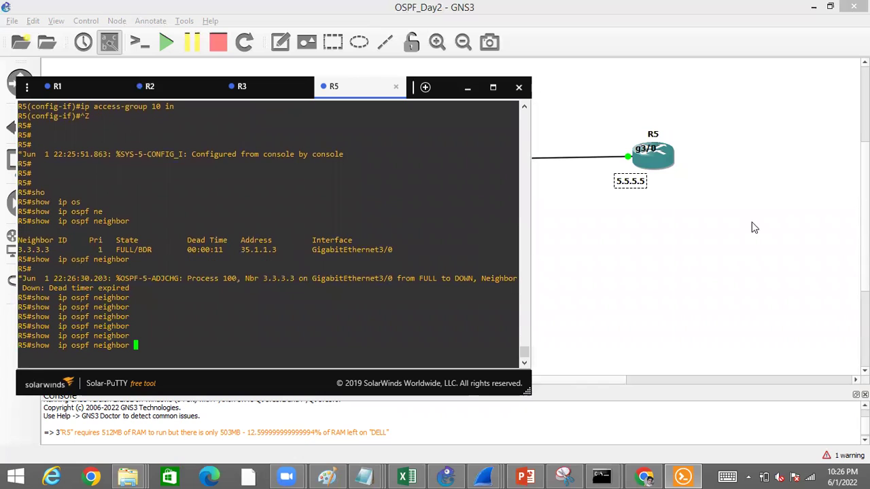
click(467, 87)
drag(470, 190, 626, 230)
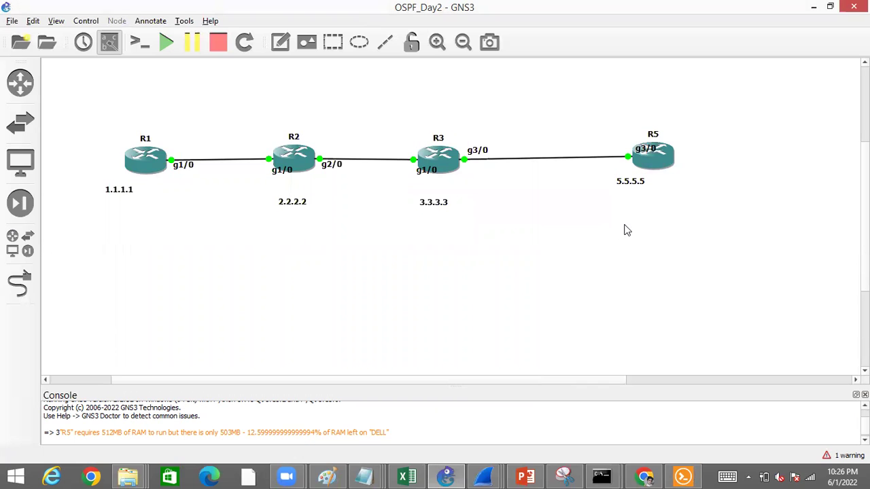
Step: Add access-list 10 permit any in R5's global configuration and exit to privileged mode
key(alt+Tab)
key(Return)
text(conf)
key(Tab)
text(t)
key(Tab)
key(Return)
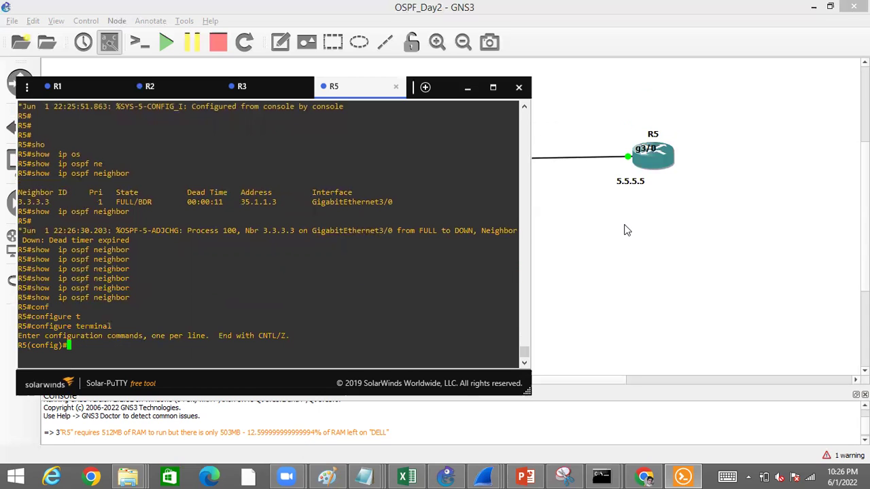
text(access-list 1)
key(Tab)
text(1)
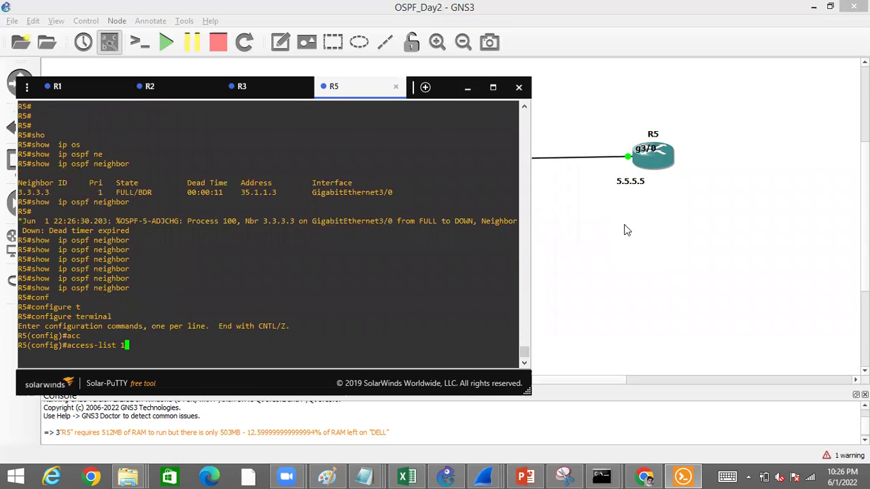
text(0)
key(Return)
key(Up)
text(p)
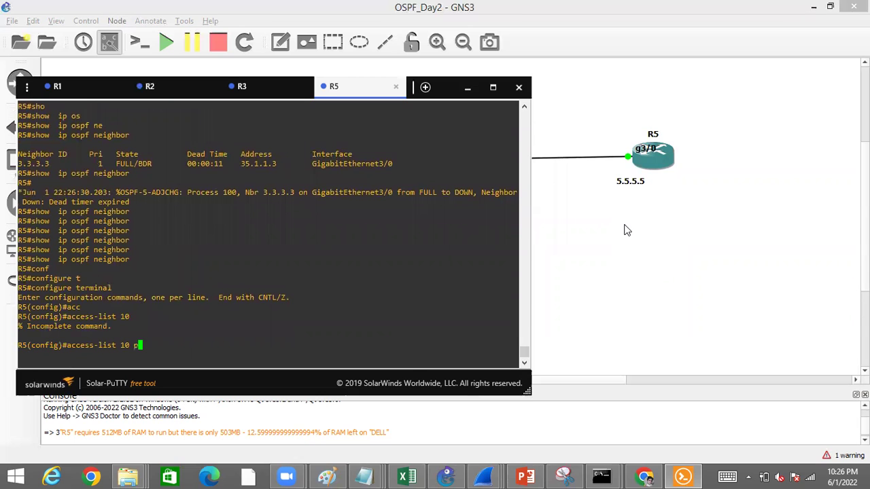
text(er)
key(Tab)
text(an)
key(Tab)
key(Return)
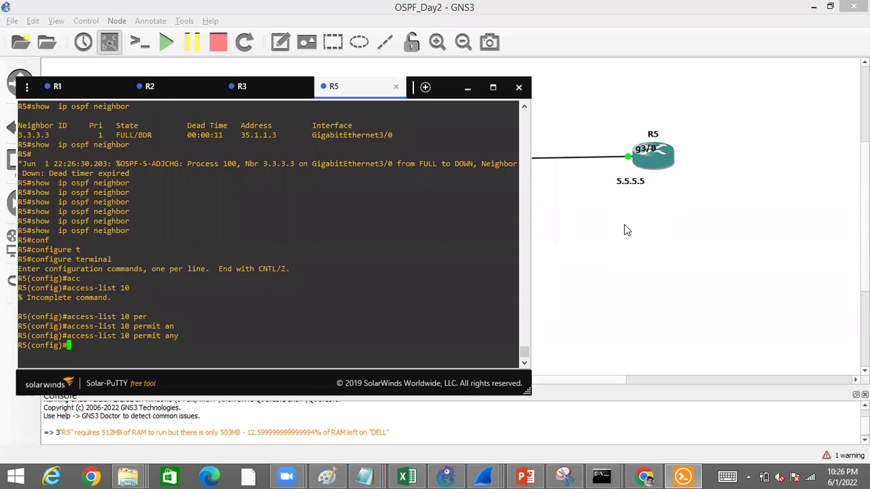
key(ctrl+z)
Step: Display the entries of access list 10 on R5 with show ip access-lists 10
key(Return)
text(sh)
key(Tab)
text(o)
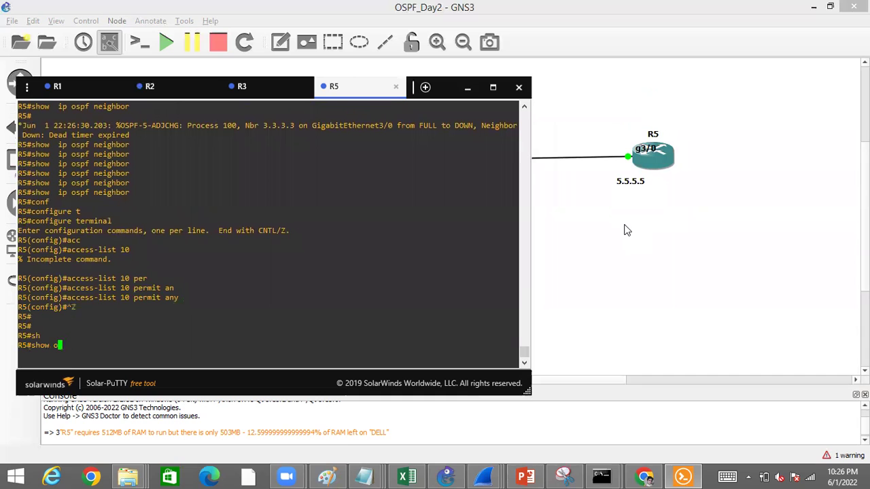
key(BackSpace)
text(ip acc)
key(Tab)
text(e)
key(Tab)
text(10)
key(Return)
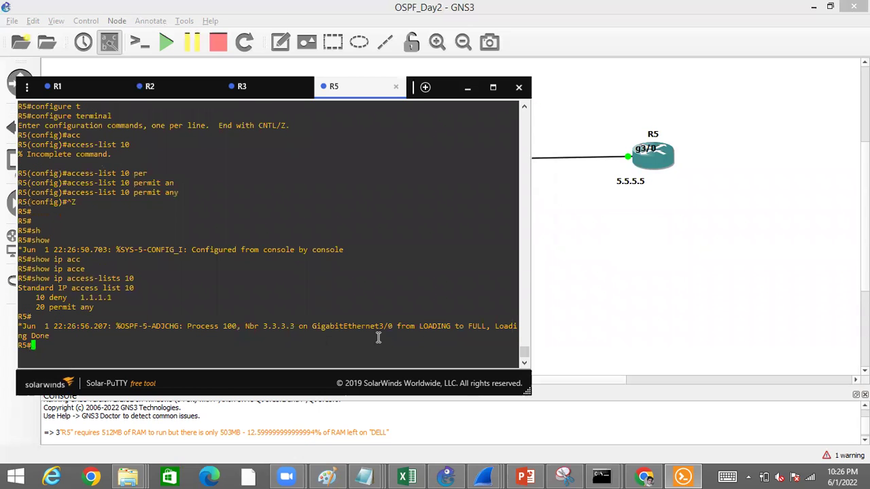
Step: Highlight the deny 1.1.1.1 and permit any entries in R5's access list output and compare them with the topology
text(access-group)
drag(51, 307, 92, 308)
double_click(91, 309)
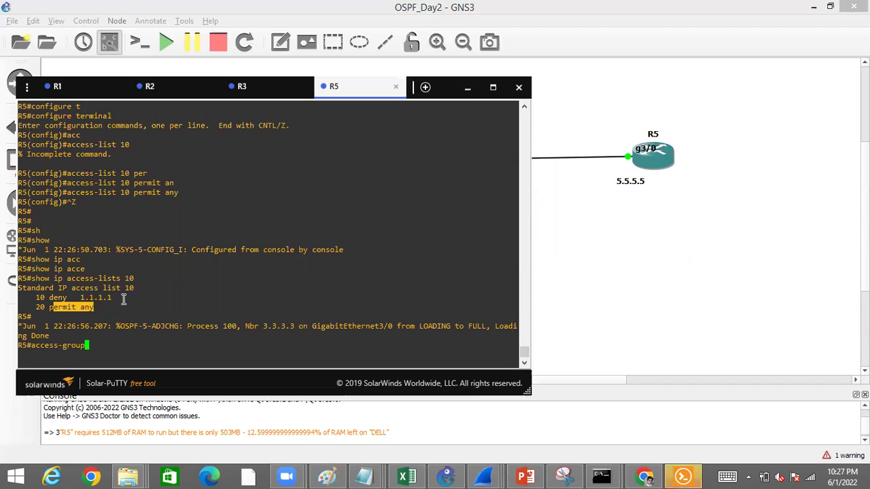
triple_click(93, 297)
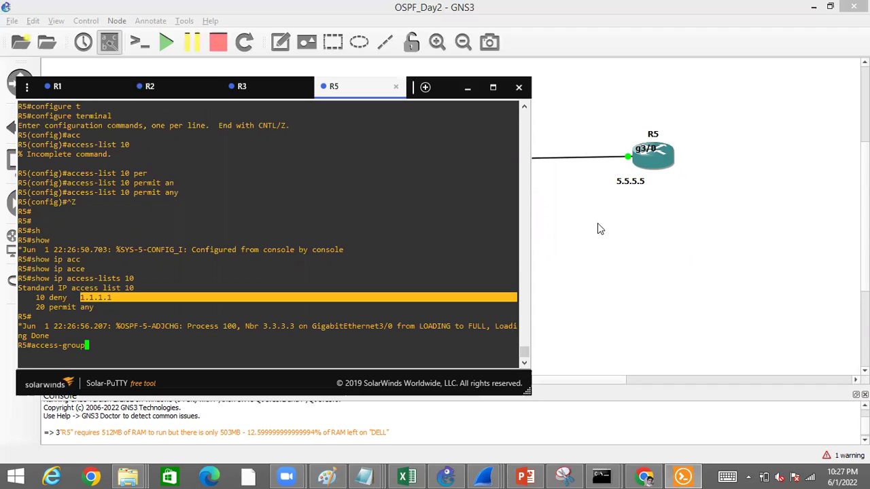
click(585, 253)
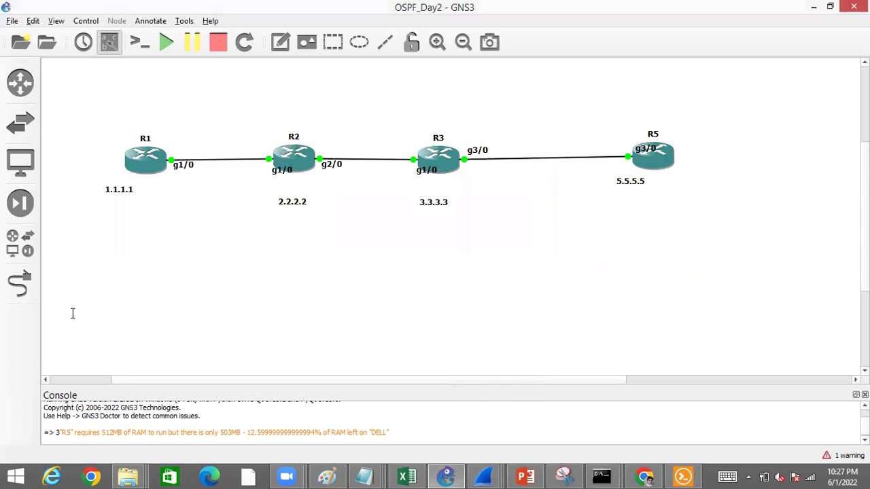
key(alt+Tab)
drag(70, 300, 122, 298)
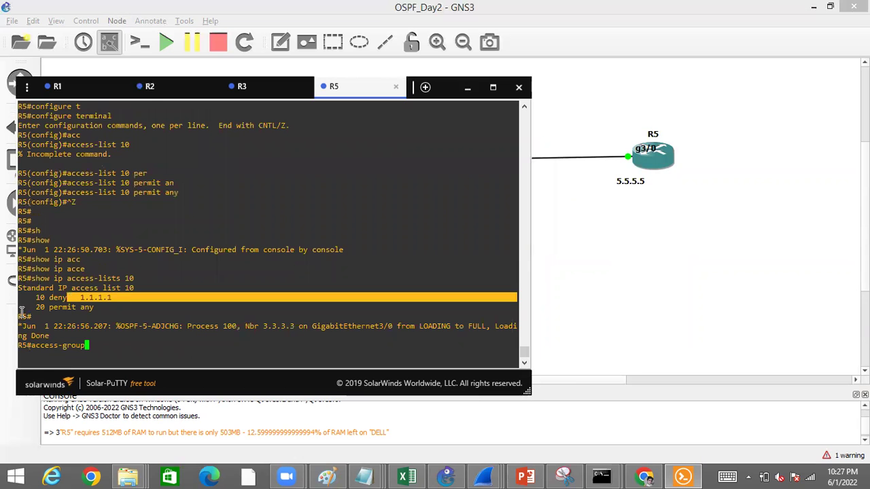
triple_click(106, 311)
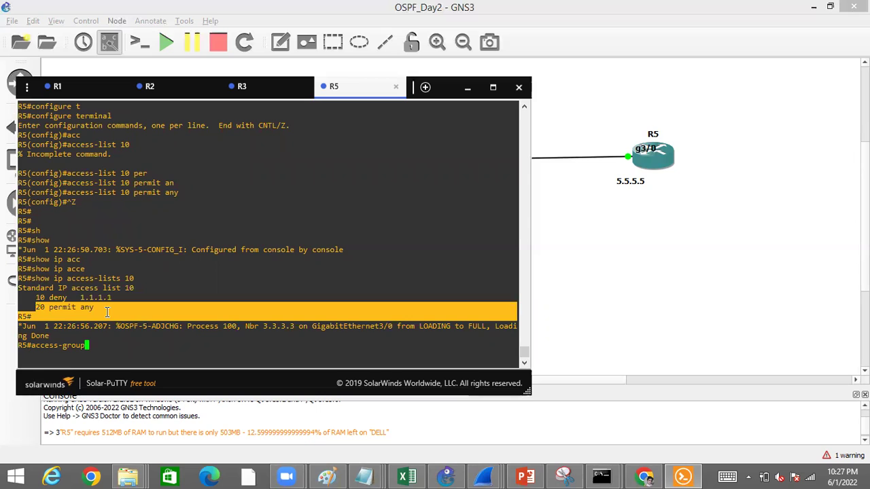
click(590, 286)
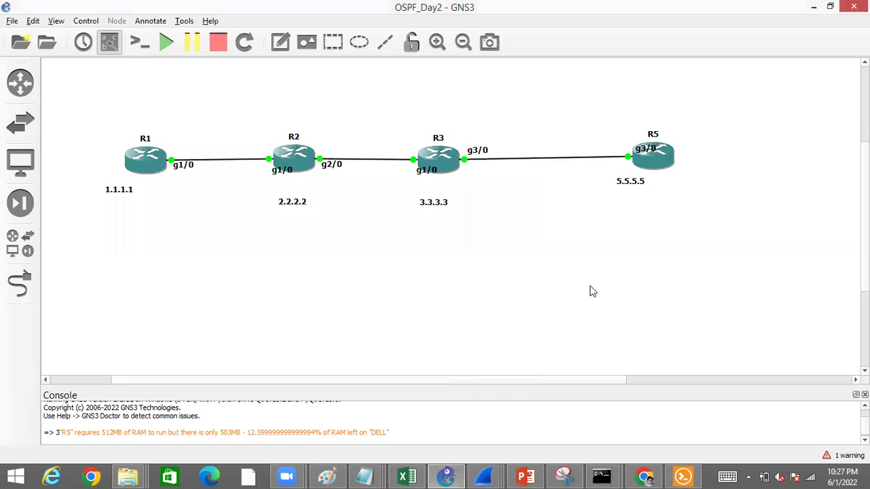
Step: Clear the stray access-group text from R5's console and return to an empty prompt
click(688, 475)
key(Return)
key(Return)
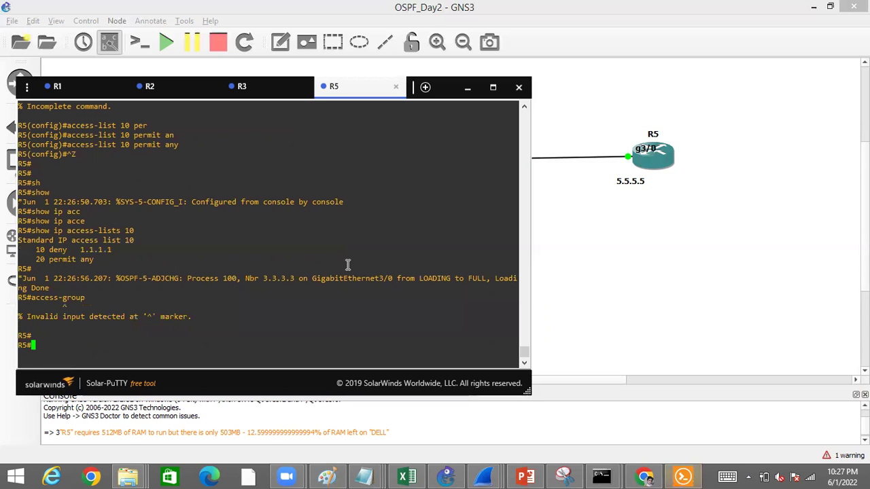
key(Return)
key(Return)
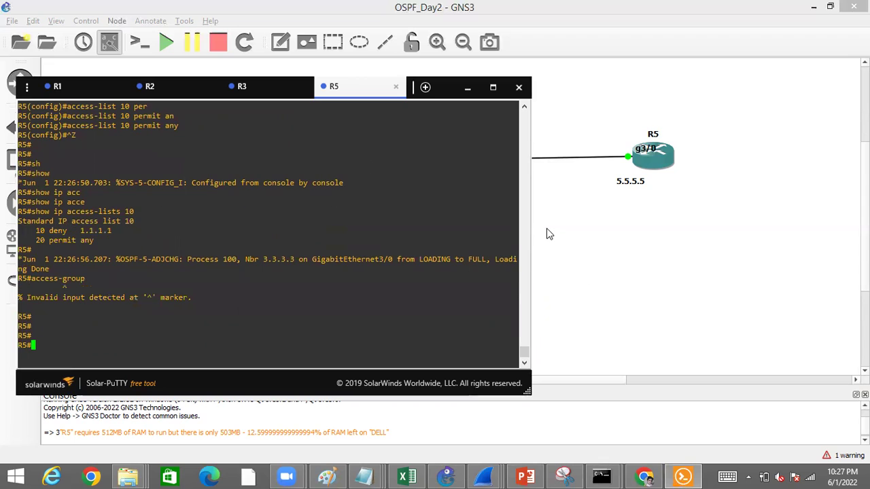
click(467, 87)
click(689, 471)
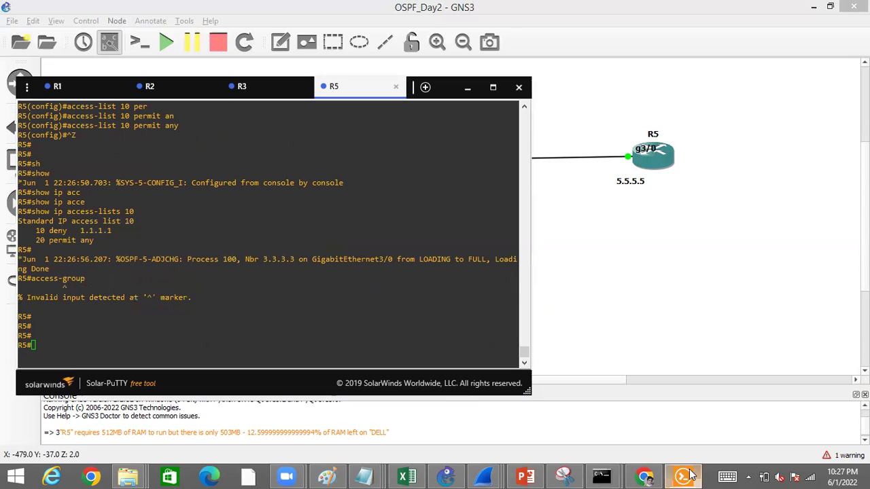
Step: Switch to R2's console, move its window clear of R1 and R2 in the topology, and enter global configuration mode
click(149, 91)
drag(149, 92, 476, 100)
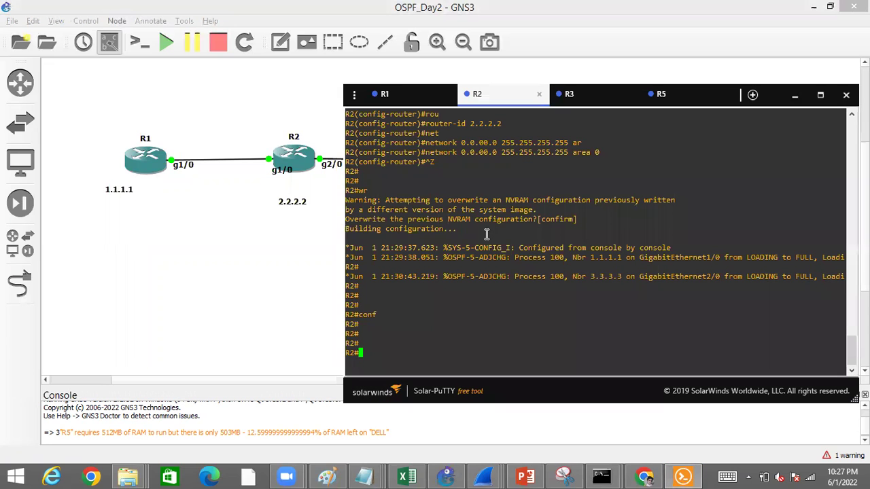
key(Return)
key(Return)
key(Return)
text(conf)
key(Tab)
text(t)
key(Tab)
key(Return)
Step: Create access-list 10 on R2 with the entry deny 1.1.1.1 0.0.0.0
text(acce)
key(Tab)
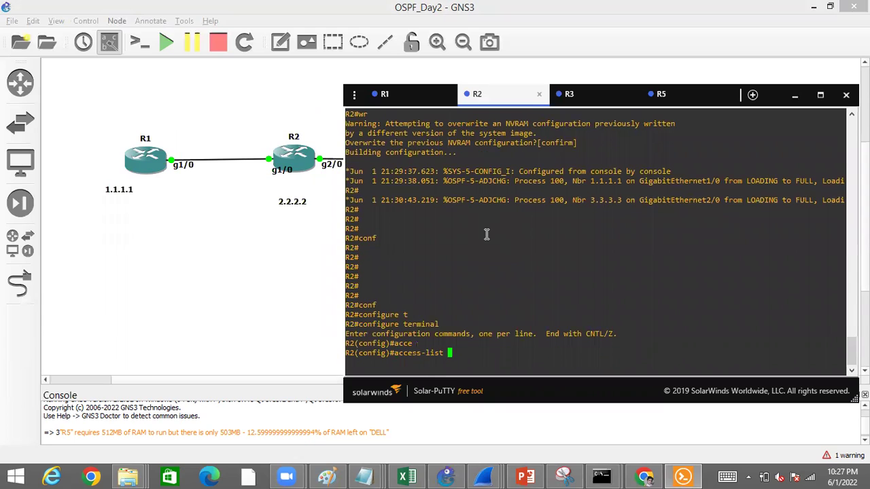
text(10)
key(Return)
key(Up)
text(d)
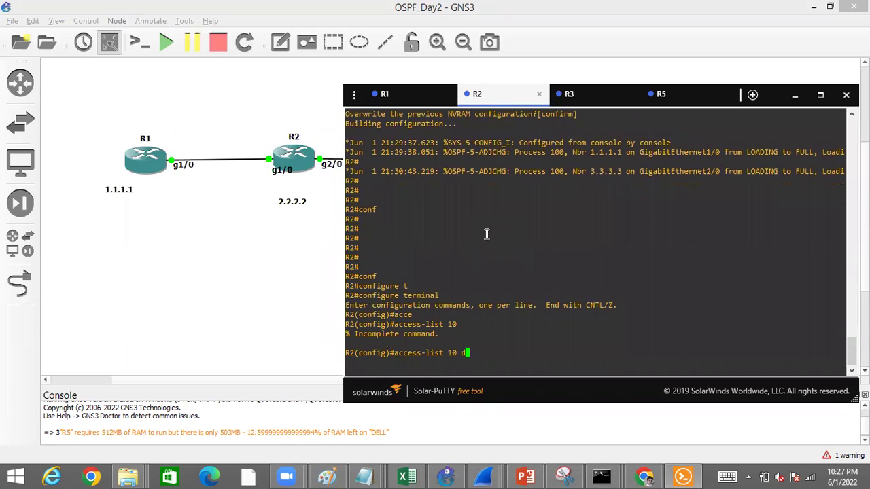
text(e)
key(Tab)
text(1.1.11)
key(BackSpace)
text(.1       0.0.0)
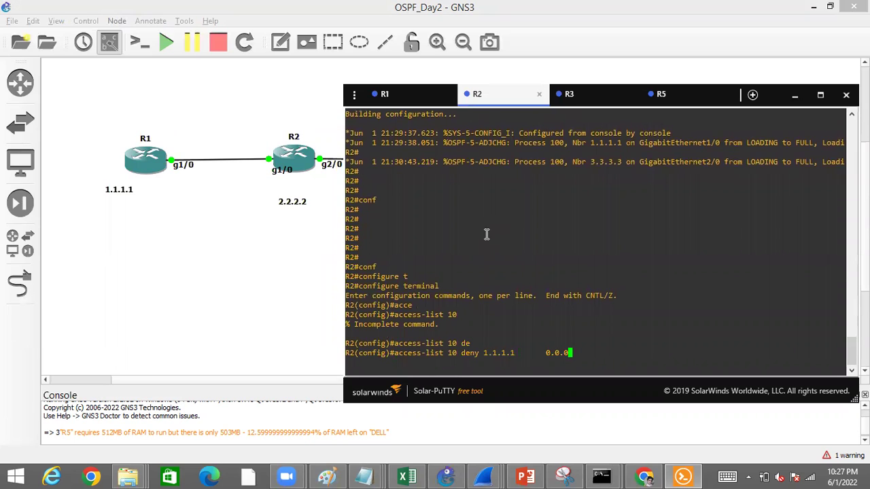
text(.0)
key(Return)
Step: Add a permit any entry to access-list 10 on R2
key(Up)
key(BackSpace)
key(BackSpace)
key(BackSpace)
key(BackSpace)
key(BackSpace)
key(BackSpace)
key(BackSpace)
key(BackSpace)
key(BackSpace)
key(BackSpace)
key(BackSpace)
key(BackSpace)
key(BackSpace)
key(BackSpace)
key(BackSpace)
key(BackSpace)
key(BackSpace)
key(BackSpace)
key(BackSpace)
key(BackSpace)
key(BackSpace)
key(BackSpace)
key(BackSpace)
key(BackSpace)
key(BackSpace)
key(BackSpace)
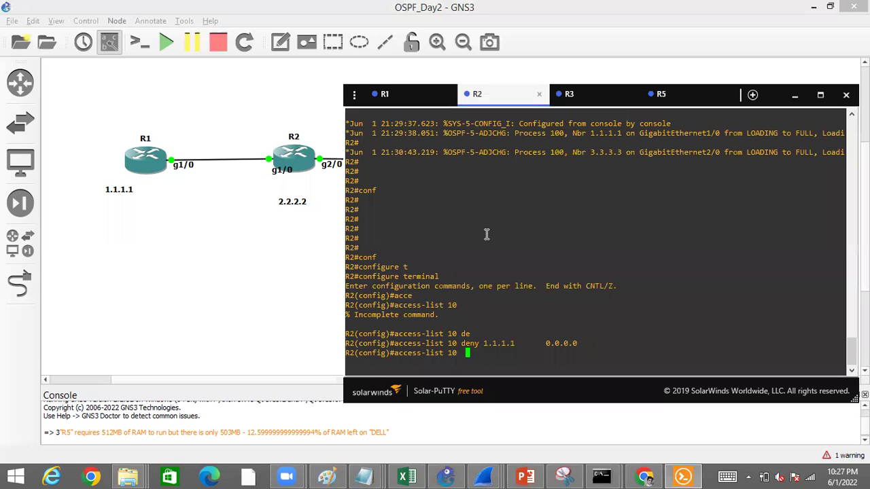
text(per)
key(Tab)
text(a)
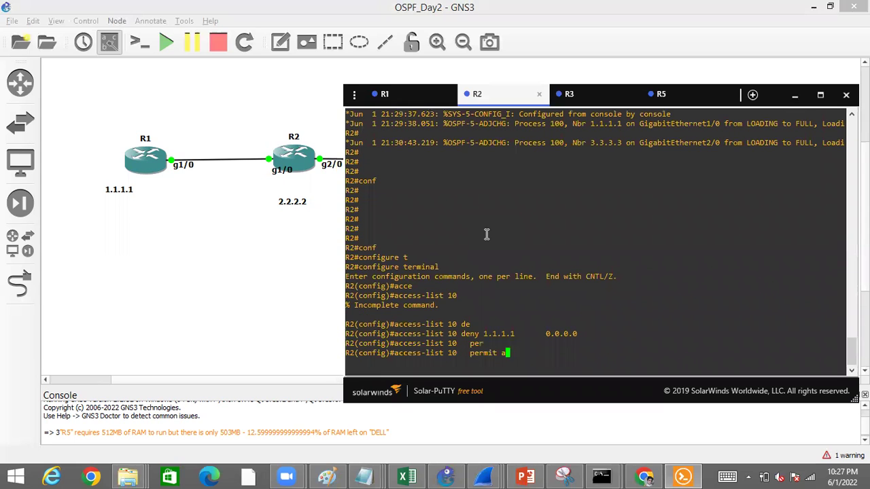
text(n)
key(Tab)
key(Return)
Step: Apply the ACL to R2's gi1/0 with ip access-group 10 in and exit configuration mode
text(int gi1)
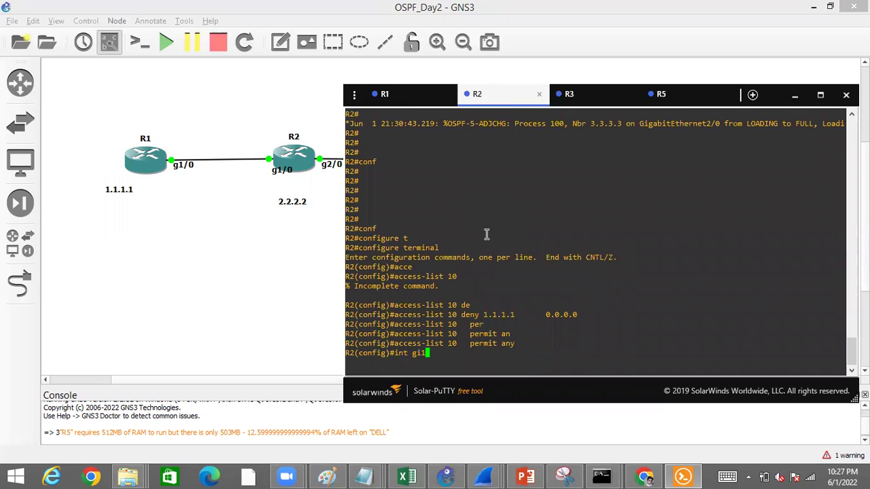
text(/0)
key(Return)
text(ip acc)
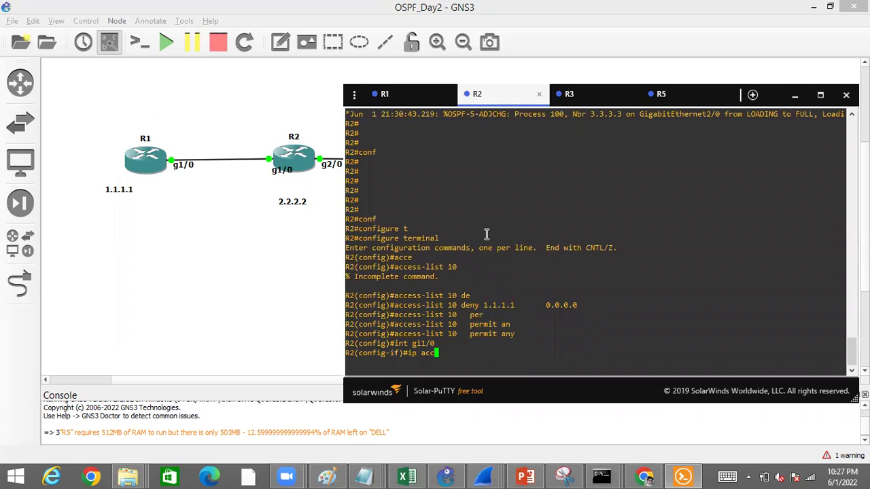
text(e)
key(Tab)
text(10 in)
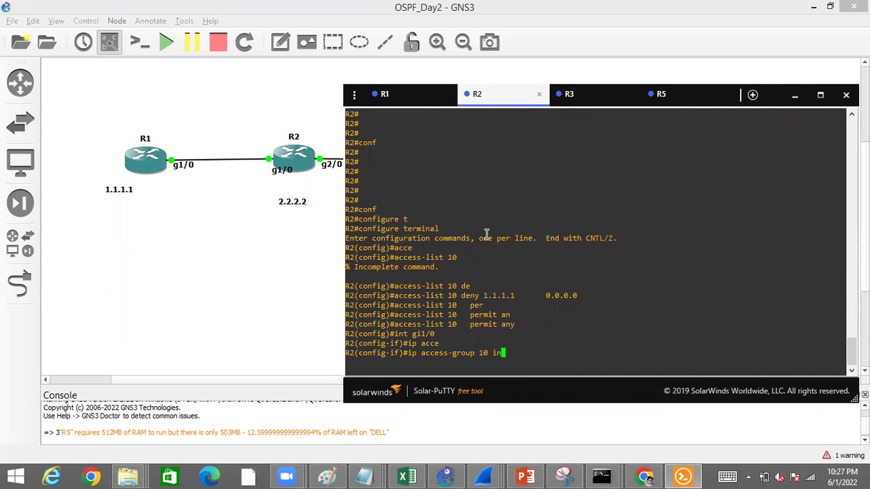
key(Return)
key(ctrl+z)
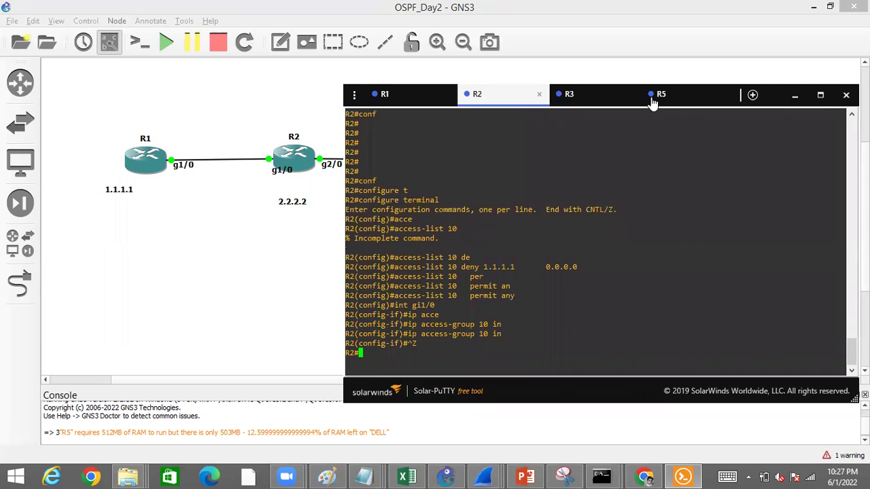
key(Return)
key(Return)
Step: Remove access-list 10 from R5's global configuration and return to privileged mode
click(680, 95)
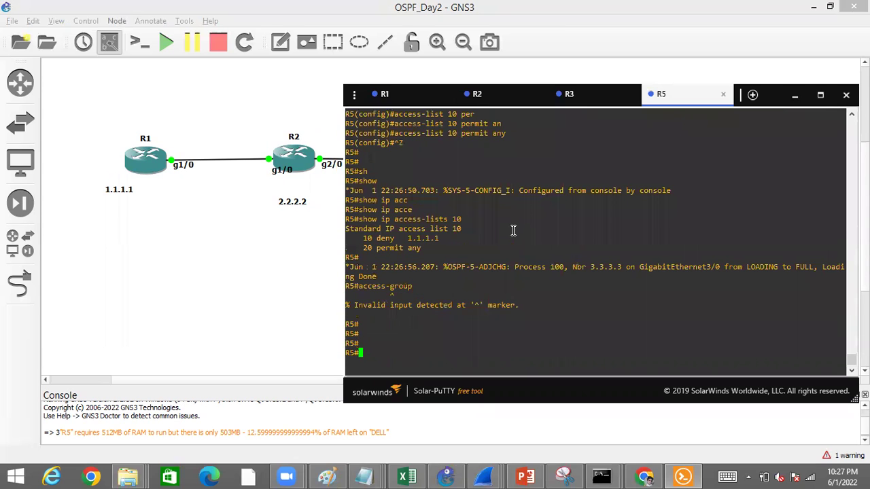
text(conf)
key(Tab)
text(t)
key(Tab)
key(Return)
text(no ac)
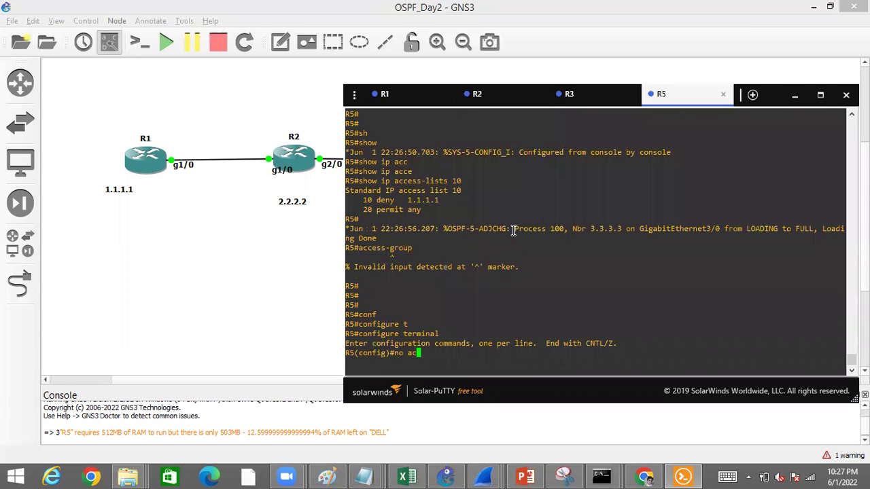
text(ce)
key(Tab)
text(2)
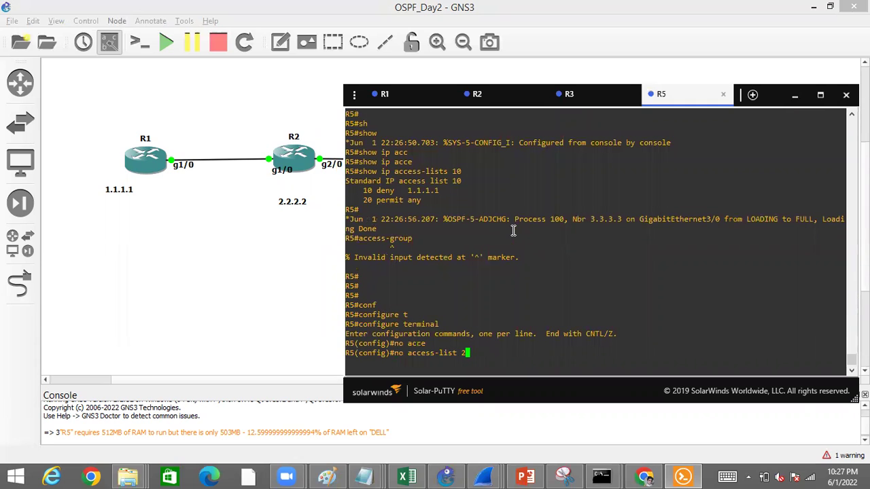
key(BackSpace)
text(10)
key(Return)
key(ctrl+z)
key(Return)
key(Return)
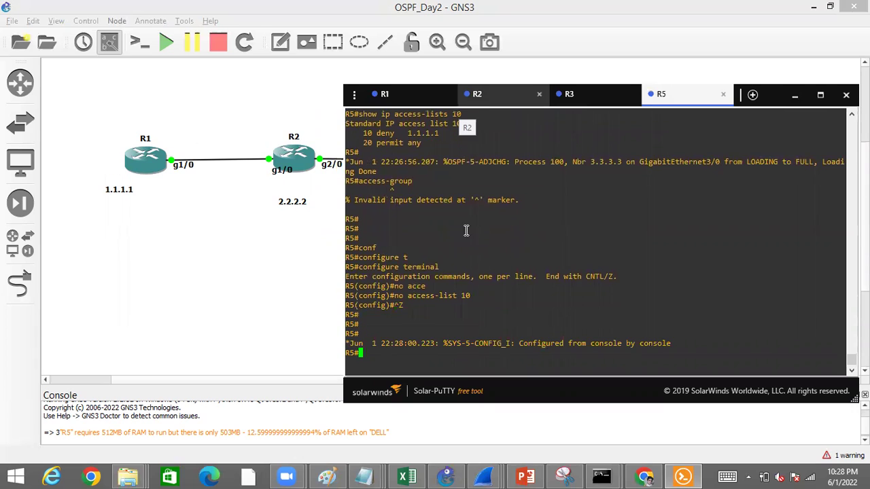
Step: Display R3's IP routing table with show ip route
click(479, 95)
click(586, 96)
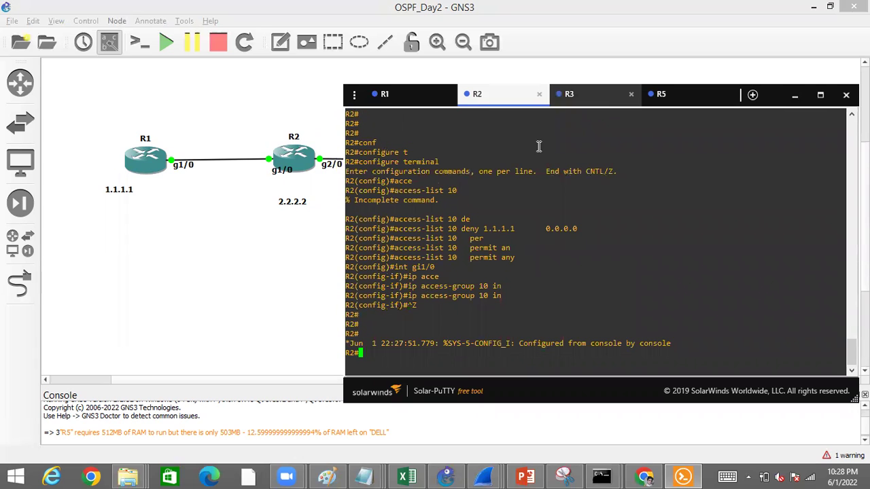
text(sho)
key(Tab)
text(ip)
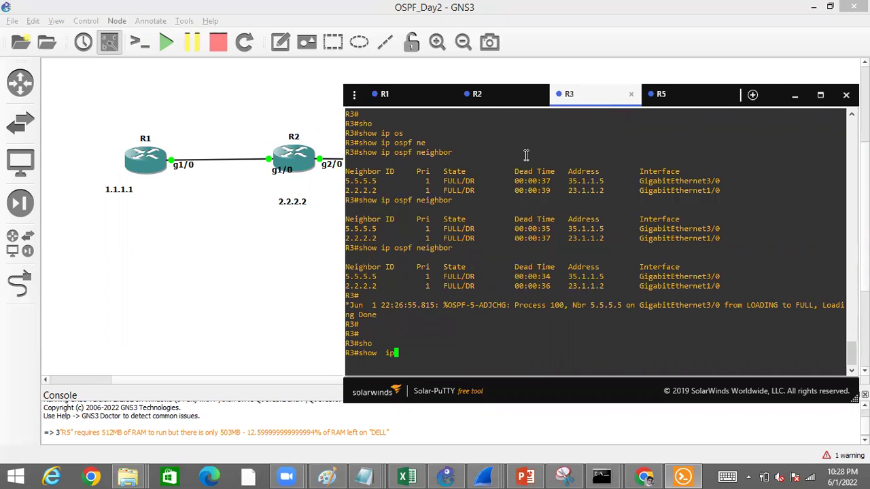
text( rou)
key(Tab)
key(Return)
key(space)
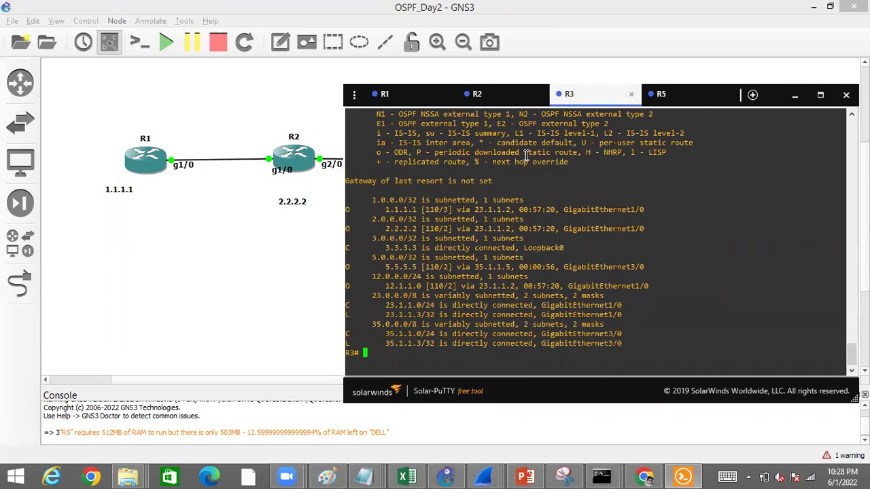
Step: Ping 1.1.1.1 from R3 and from R2
text(ping 1.1.1.1)
key(Return)
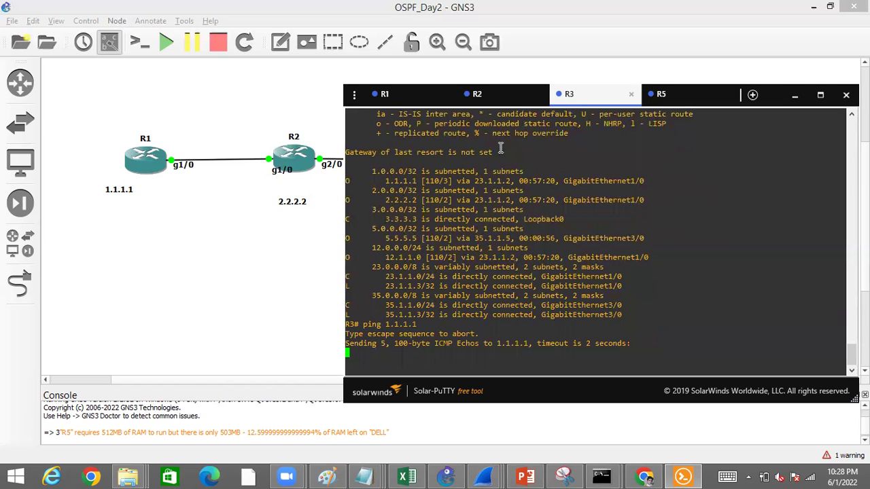
click(503, 98)
text(ping 1.1.1.1)
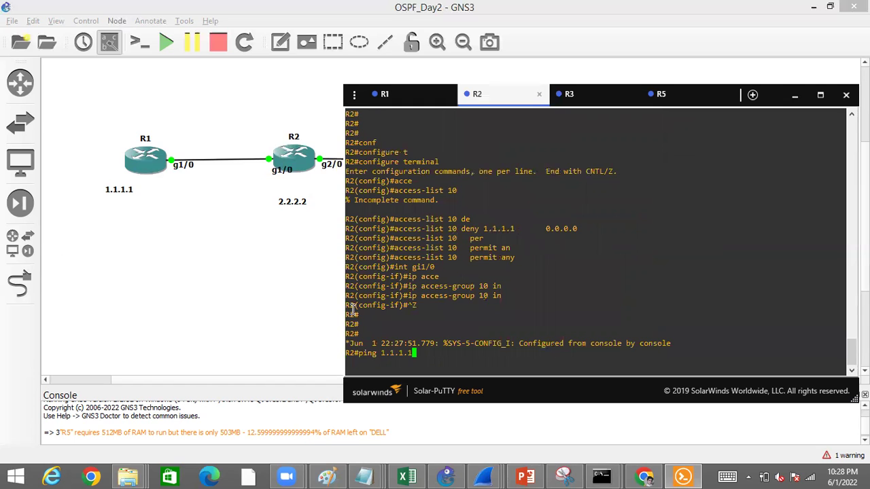
key(Return)
Step: View the full topology, return to the consoles and ping 1.1.1.1 from R5
click(277, 263)
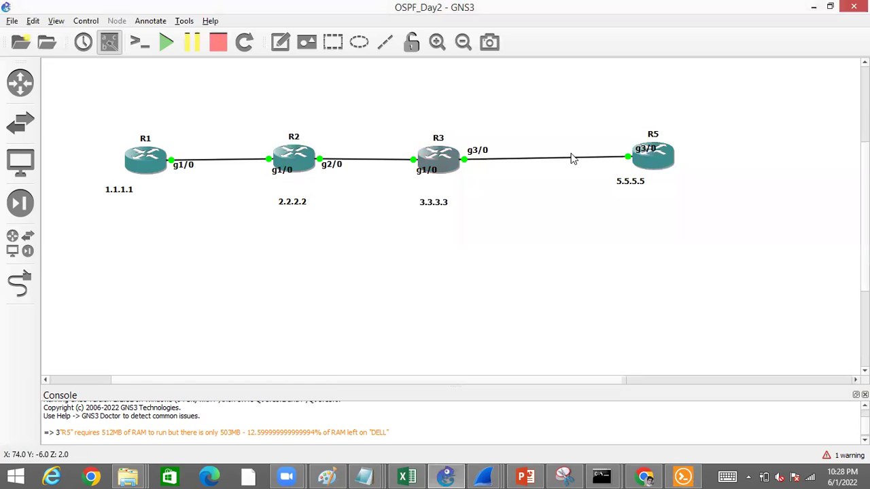
key(alt+Tab)
click(661, 97)
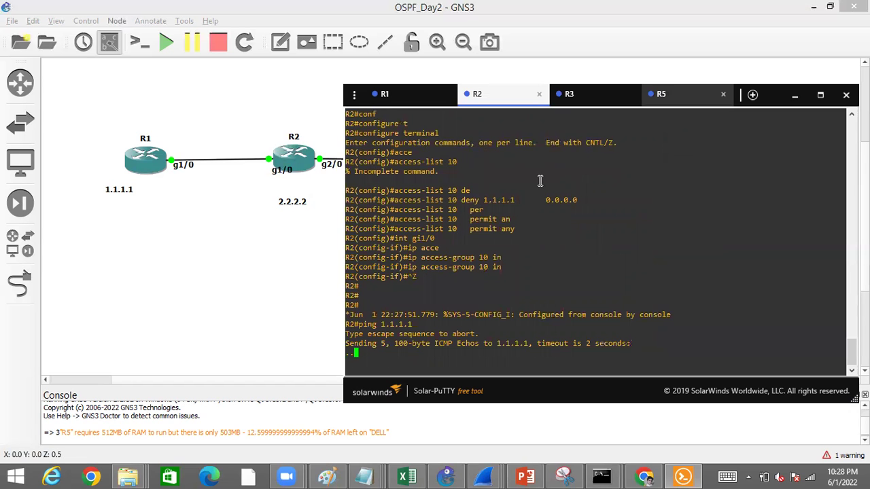
text(ng 1.1.1.1)
key(Return)
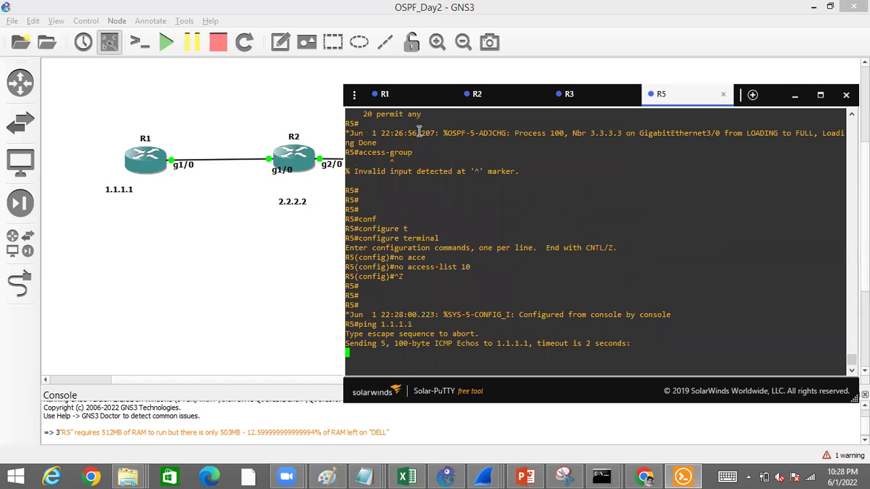
Step: Enable ICMP packet debugging on R2 with debug ip icmp
click(483, 97)
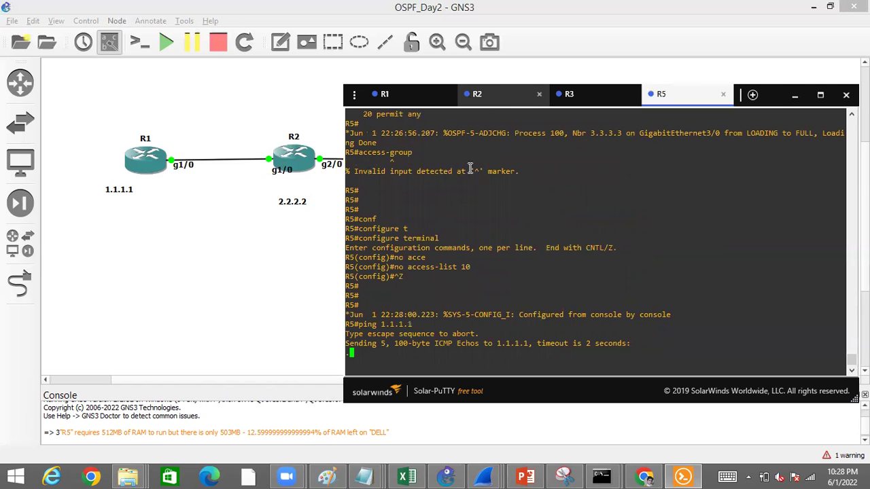
text(deb)
key(Tab)
text(ip ic)
key(Tab)
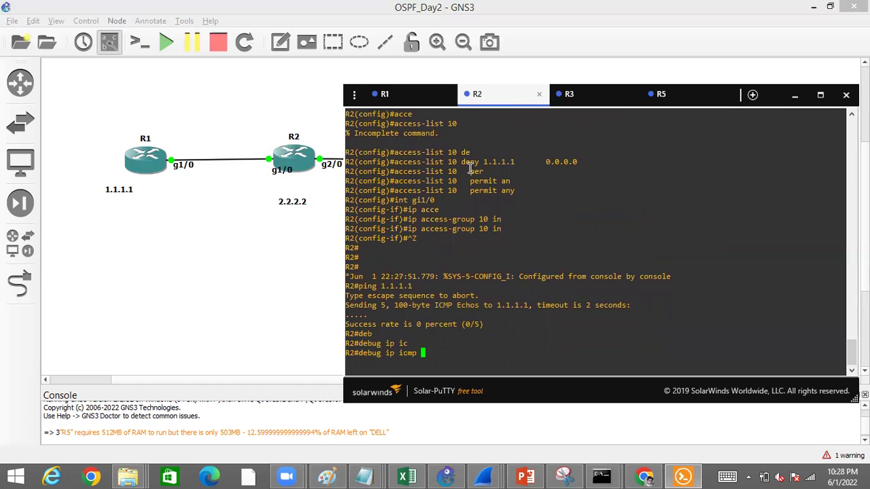
key(Return)
Step: Repeat the ping to 1.1.1.1 from R2 and highlight the reason given in its first ICMP debug message
key(Up)
key(Up)
key(Return)
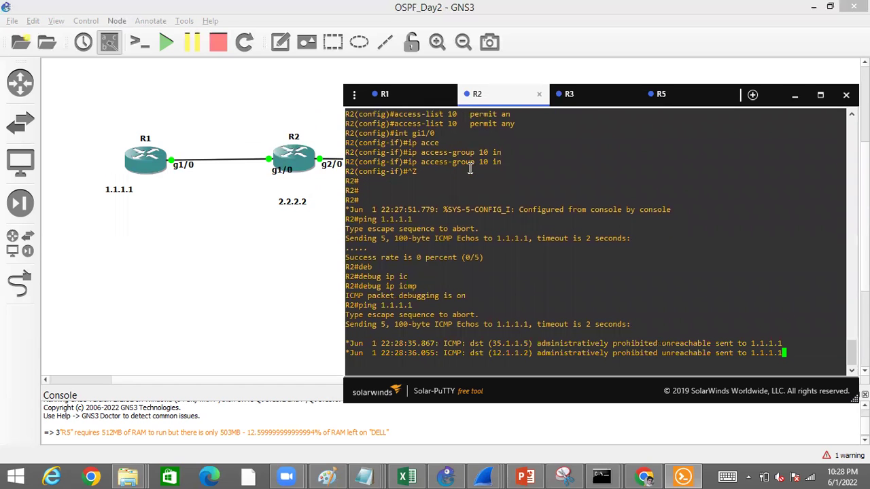
drag(554, 335, 728, 333)
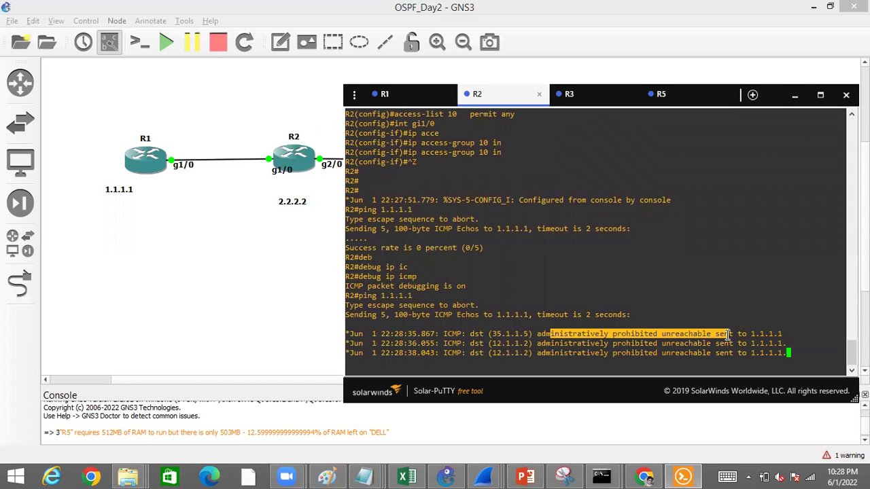
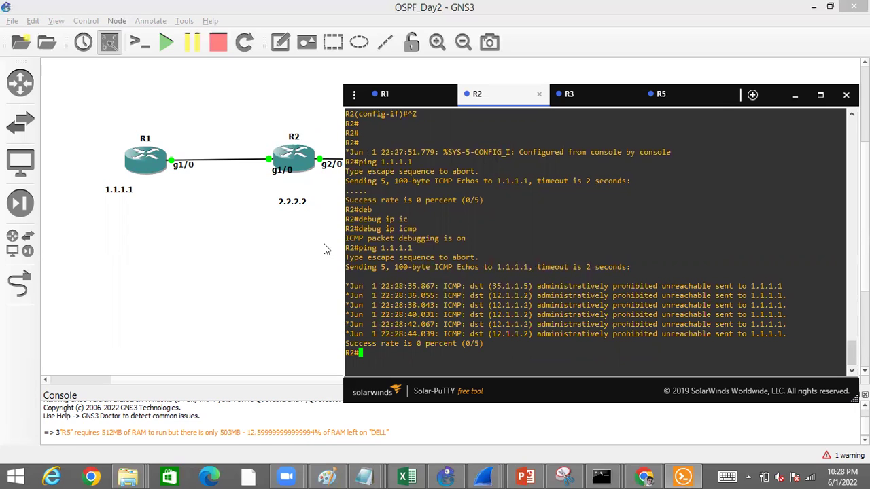
Step: Bring the topology to the front and trace selection boxes around R3 and R5
click(333, 195)
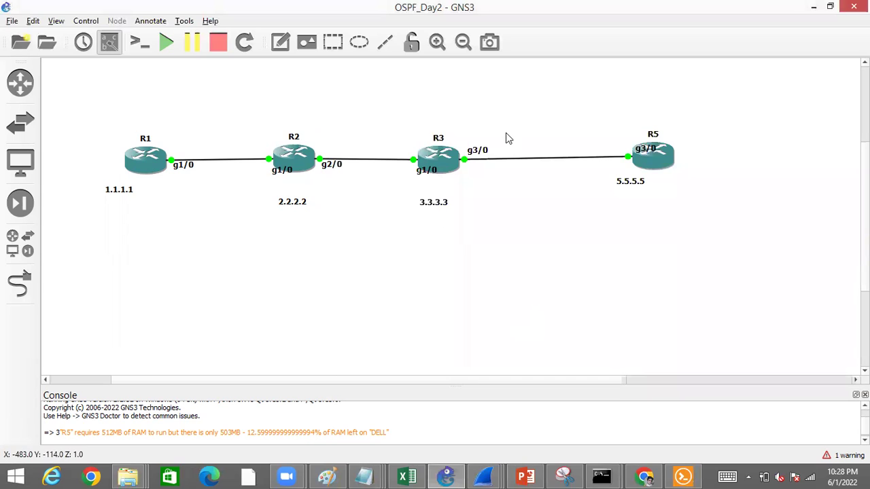
drag(530, 109, 610, 138)
drag(534, 229, 421, 112)
drag(537, 233, 537, 232)
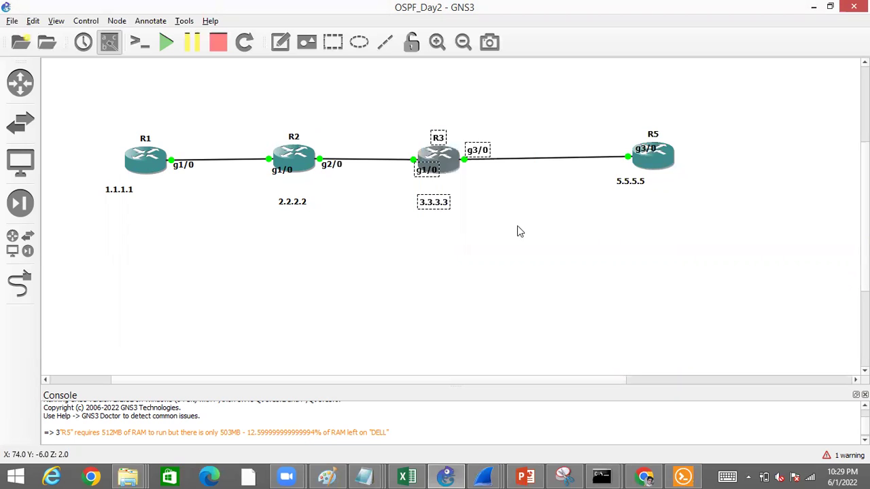
click(517, 227)
drag(556, 88, 743, 237)
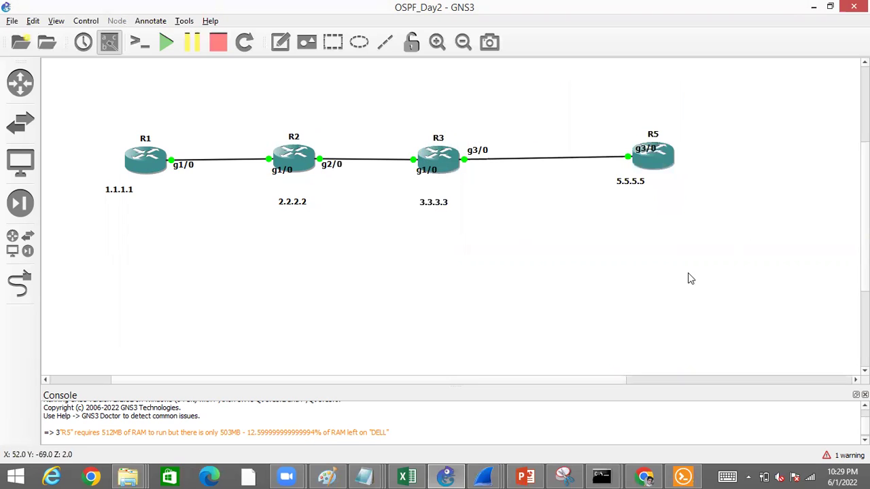
Step: Return to R2's console, remove access-list 10 from its configuration and exit to privileged mode
click(684, 476)
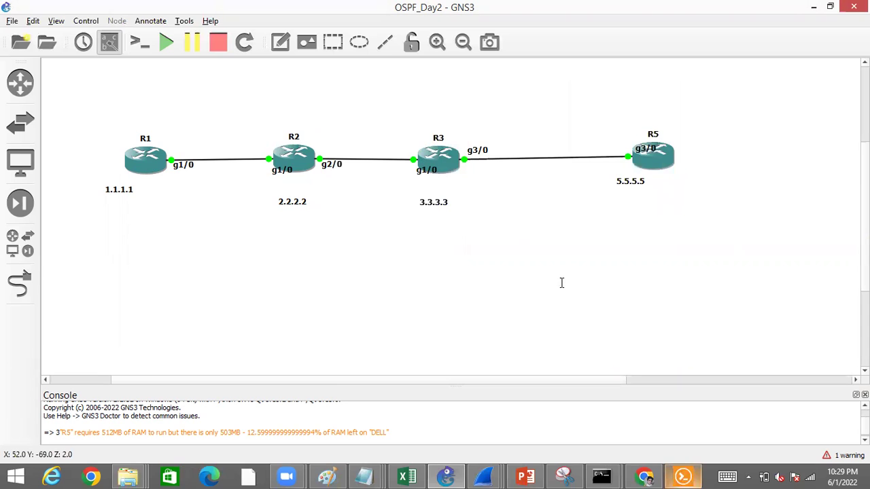
key(Return)
key(Return)
text(con)
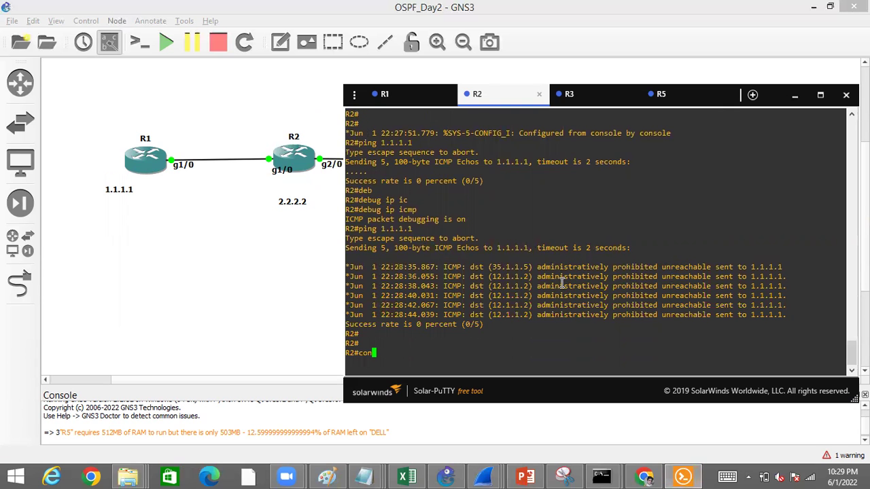
text(f)
key(Tab)
text(t)
key(Tab)
key(Return)
text(no ac)
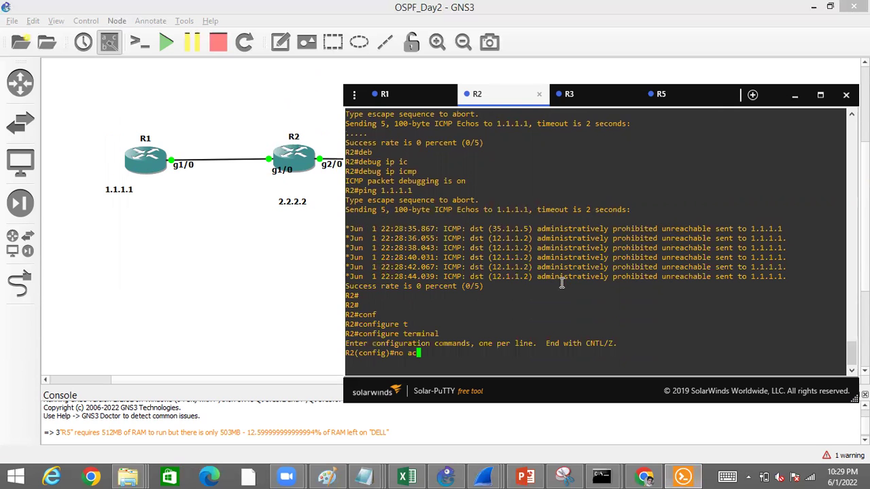
text(ce)
key(Tab)
text(10)
key(Return)
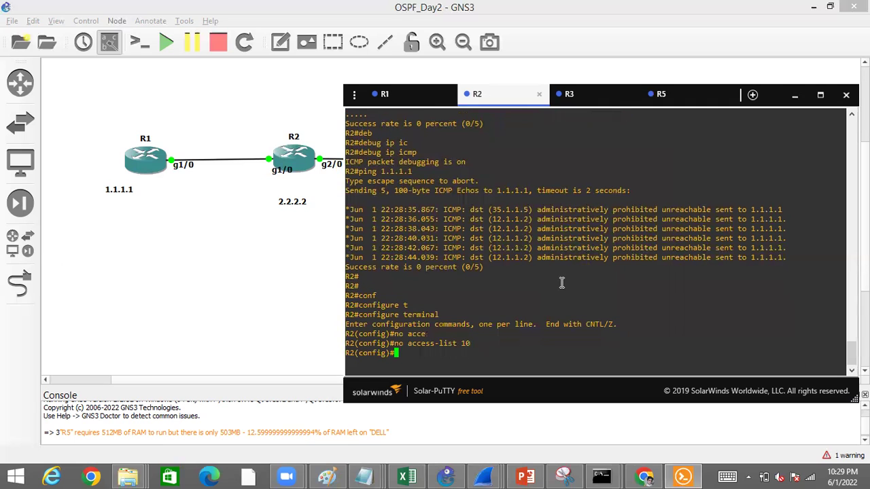
key(ctrl+z)
key(Return)
key(Return)
Step: Show the running configuration of R2's interface gigabitEthernet 1/0
text(sho)
key(Tab)
text(run)
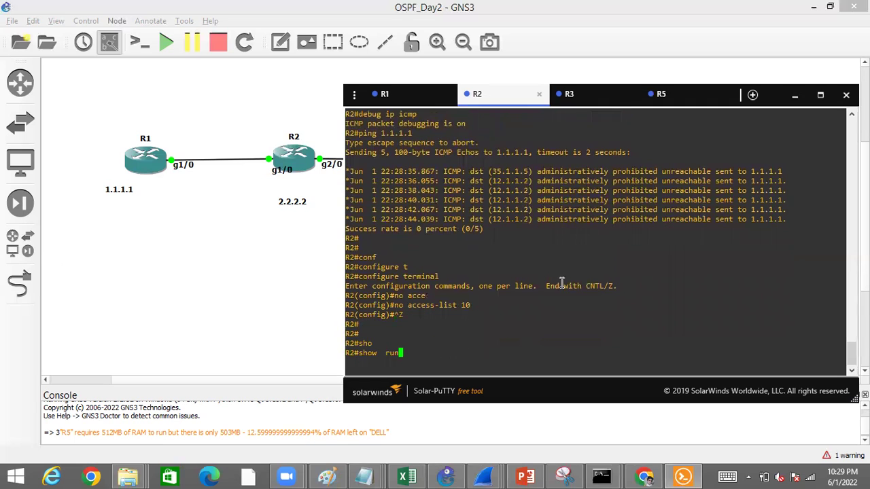
key(Tab)
text(int)
key(Tab)
text(gigabitEthernet)
key(Tab)
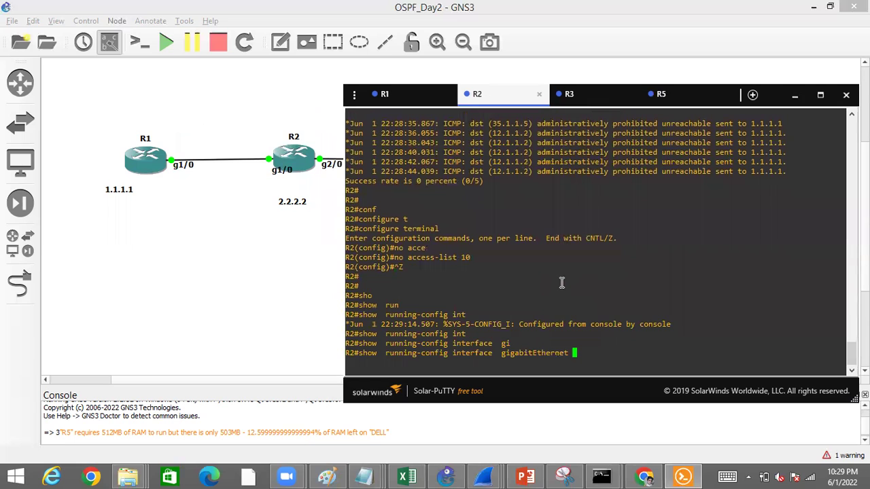
text(1/0)
key(Return)
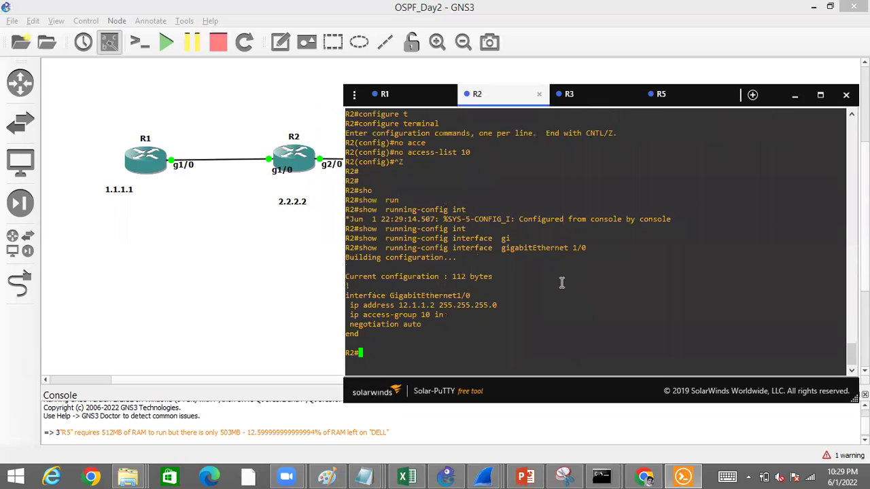
Step: Remove the ACL binding from R2's gi1/0 with no ip access-group 10 in and exit configuration mode
text(conf)
key(Tab)
text(t)
key(Tab)
key(Return)
text(int gi1)
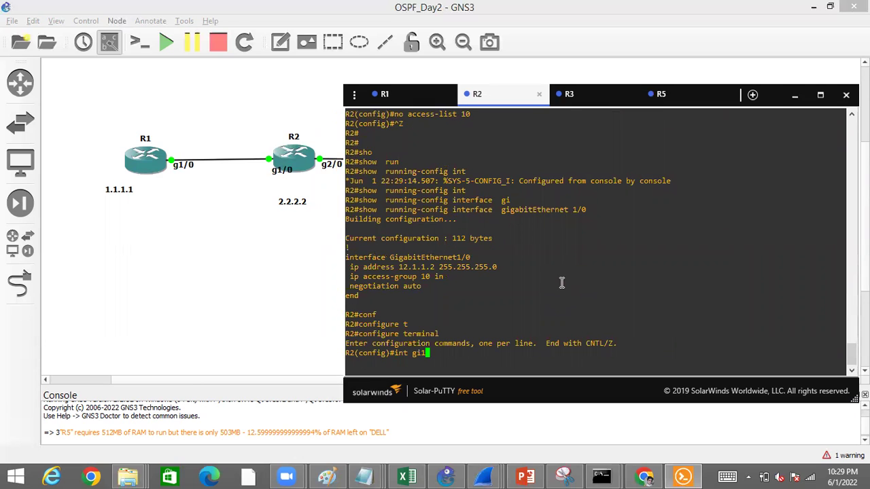
text(/0)
key(Return)
text(no access-list 10)
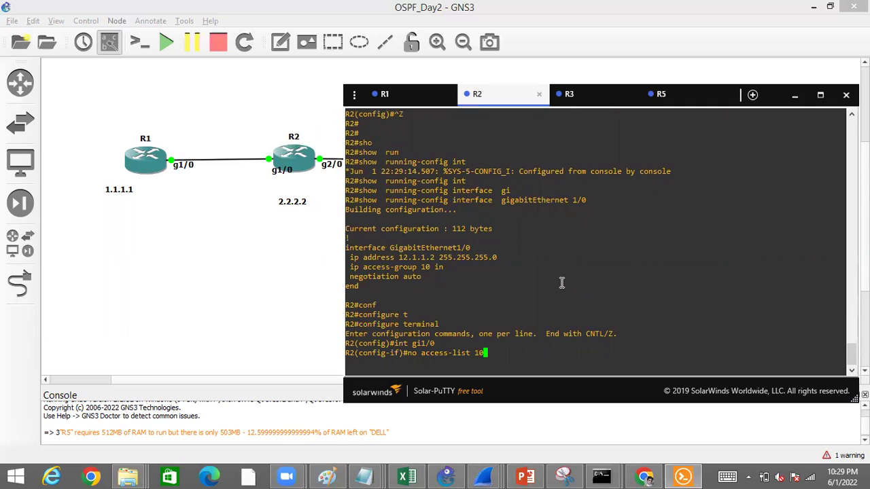
key(Up)
key(ctrl+a)
text(n)
key(BackSpace)
text(o)
key(Return)
key(ctrl+z)
key(Return)
key(Return)
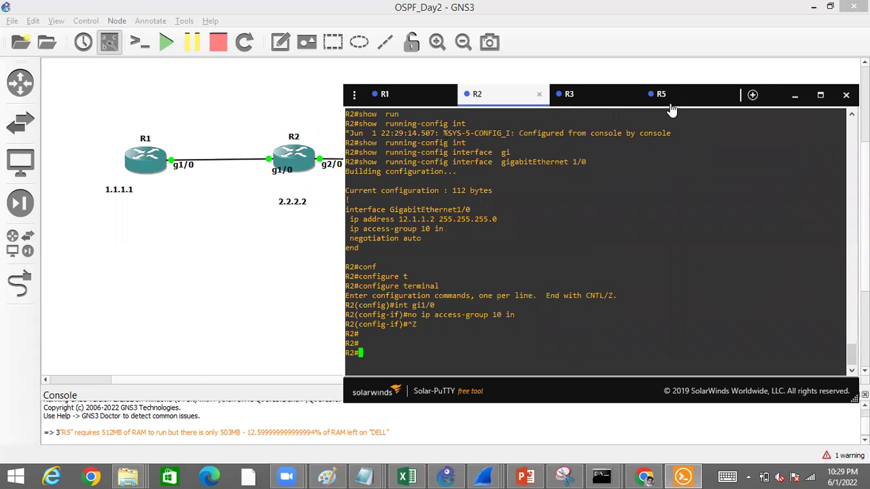
Step: Repeat the ping to 1.1.1.1 from R5
click(663, 95)
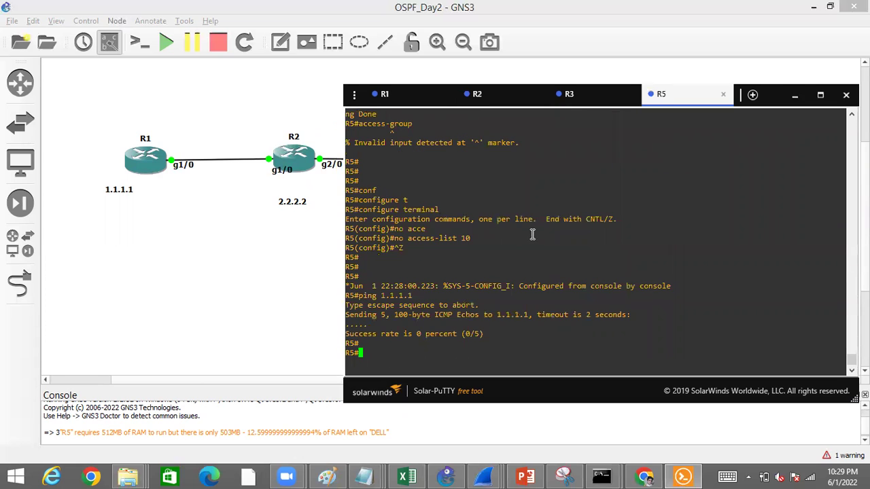
key(Up)
key(Return)
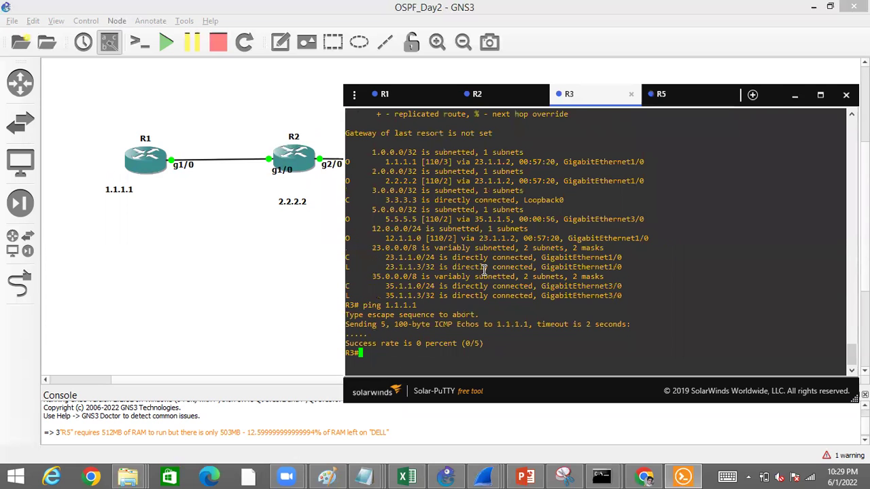
Step: Switch to R3's console, shrink its window and move it below the router row in the topology
key(Return)
key(Return)
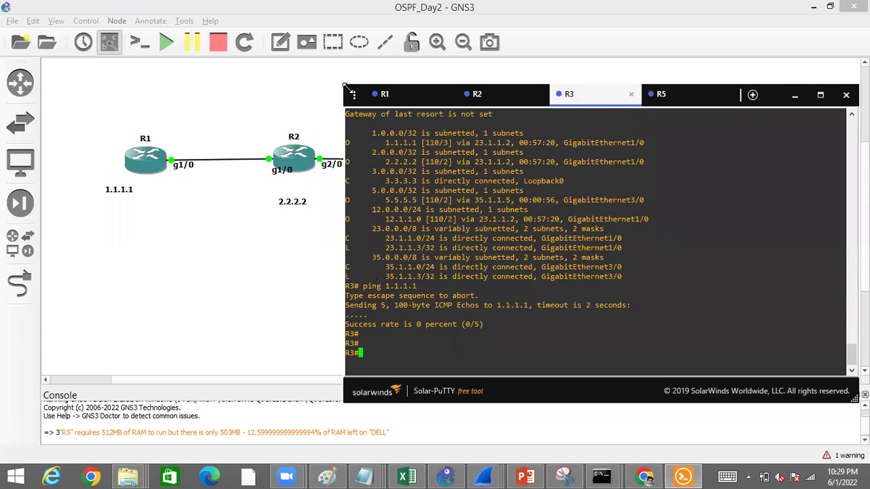
drag(345, 87, 437, 151)
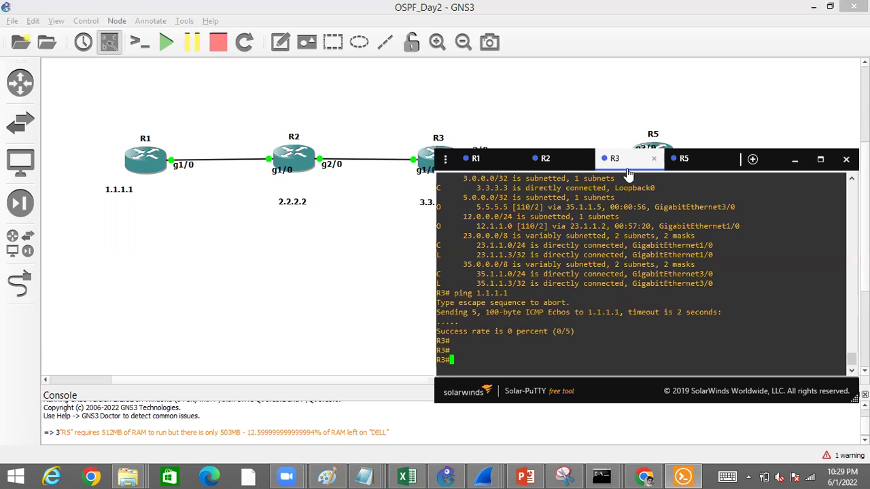
drag(627, 168, 322, 201)
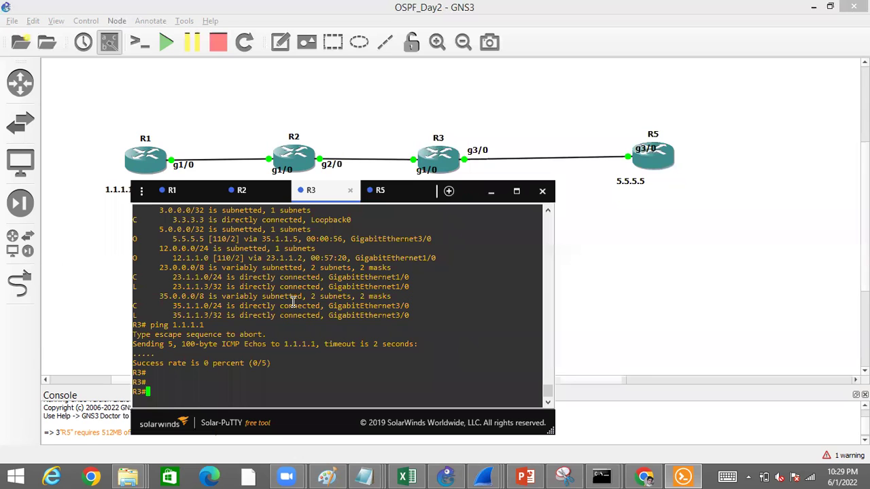
Step: Enter configuration mode on R3 and add the rule access-list 10 deny 1.1.1.1 0.0.0.0
key(Return)
key(Return)
key(Return)
text(conf)
key(Tab)
text(t)
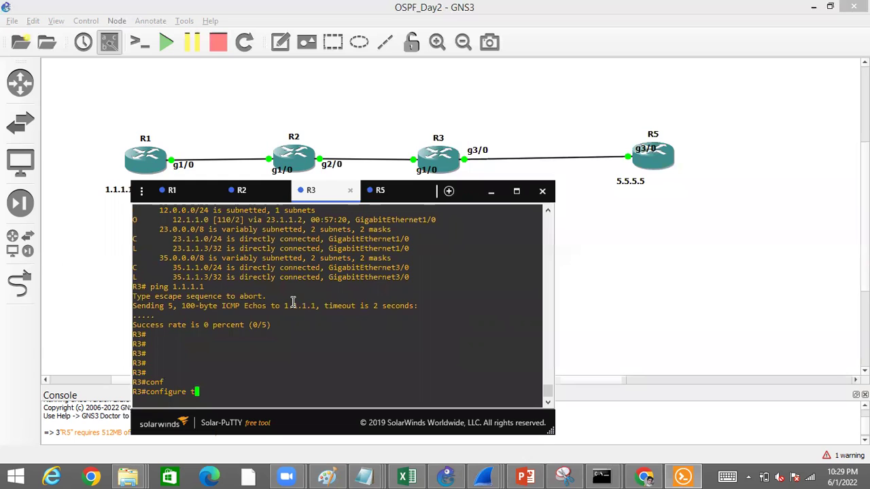
key(Tab)
key(Return)
text(acce)
key(Tab)
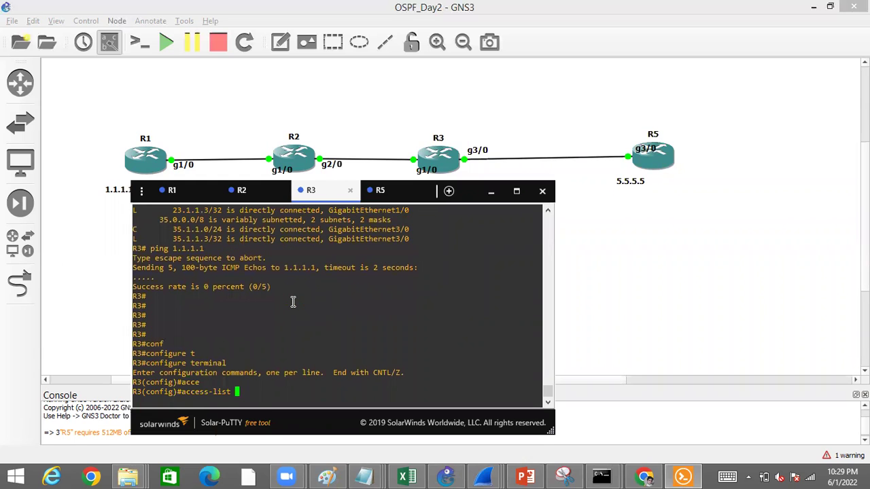
text(10 de)
key(Tab)
text(1.1.1)
text(0.0.0.0.)
key(Return)
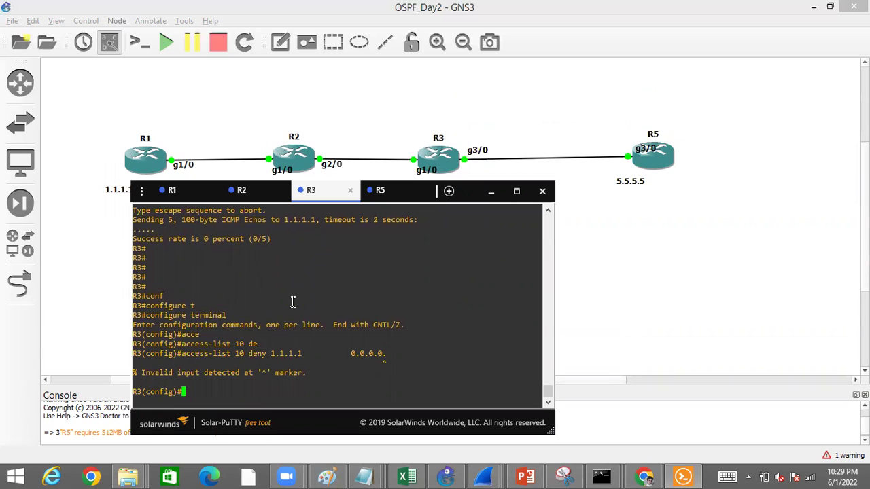
key(Up)
key(BackSpace)
key(Return)
Step: Add the rule access-list 10 permit any on R3
key(Up)
key(BackSpace)
key(BackSpace)
key(BackSpace)
key(BackSpace)
key(BackSpace)
key(BackSpace)
key(BackSpace)
key(BackSpace)
key(BackSpace)
key(BackSpace)
key(BackSpace)
key(BackSpace)
key(BackSpace)
key(BackSpace)
key(BackSpace)
key(BackSpace)
key(BackSpace)
key(BackSpace)
key(BackSpace)
key(BackSpace)
key(BackSpace)
key(BackSpace)
key(BackSpace)
key(BackSpace)
key(BackSpace)
text(p)
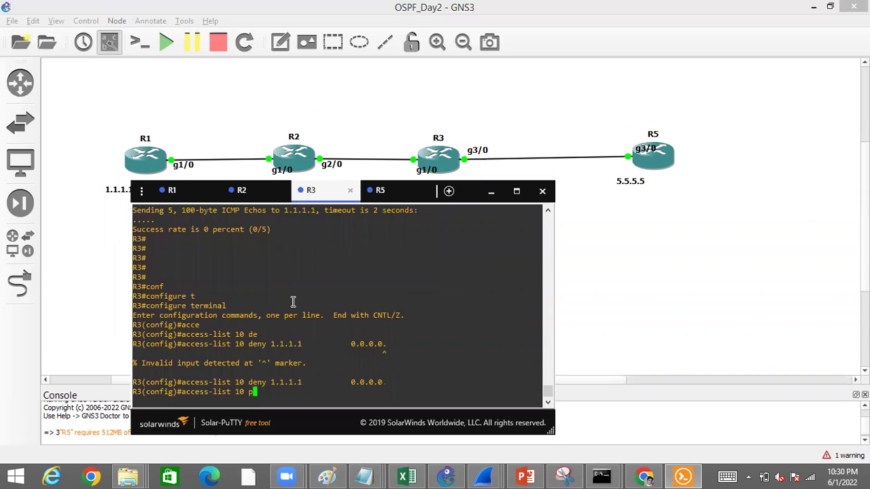
text(er)
key(Tab)
text(an)
key(Tab)
key(Return)
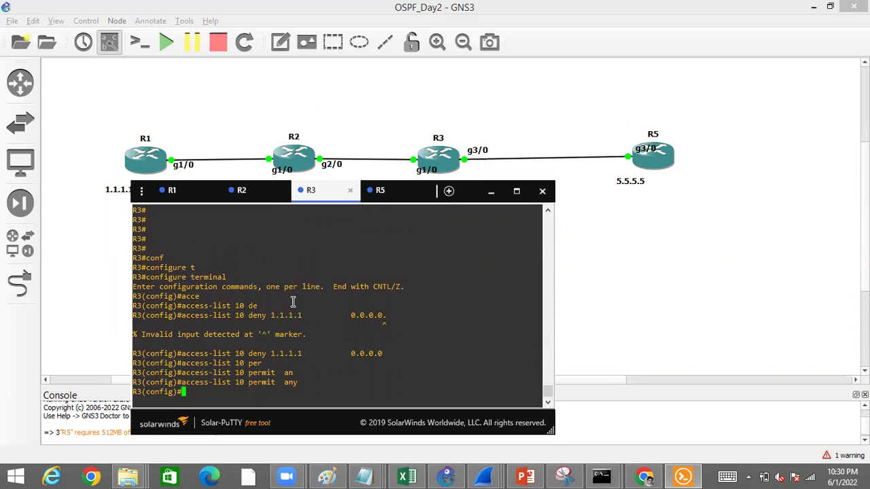
Step: Apply access list 10 outbound on R3's gi3/0 with ip access-group 10 out and exit configuration mode
text(int gi3/0)
key(Return)
text(ip acce)
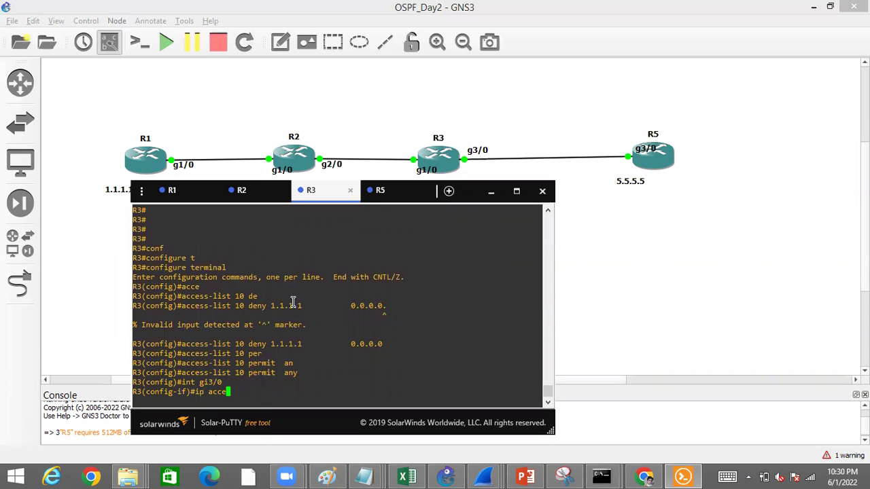
key(Tab)
text(10)
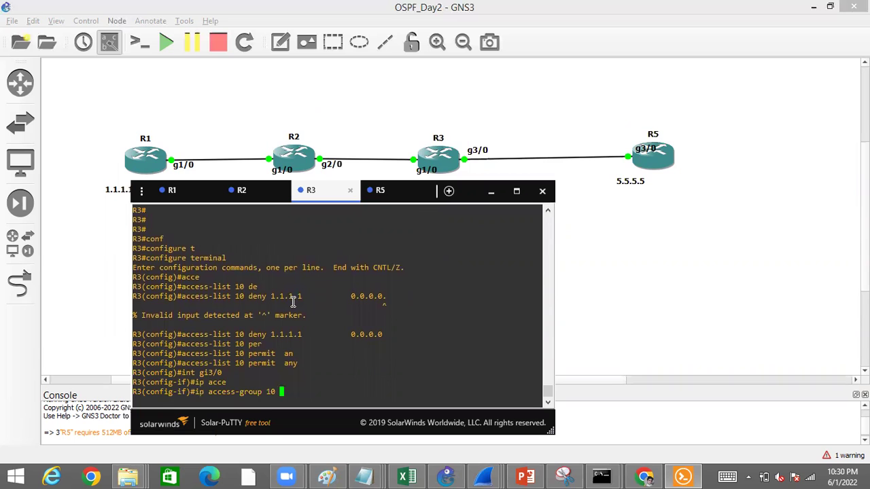
text( ou)
key(Tab)
key(Return)
drag(484, 106, 617, 127)
drag(471, 115, 605, 135)
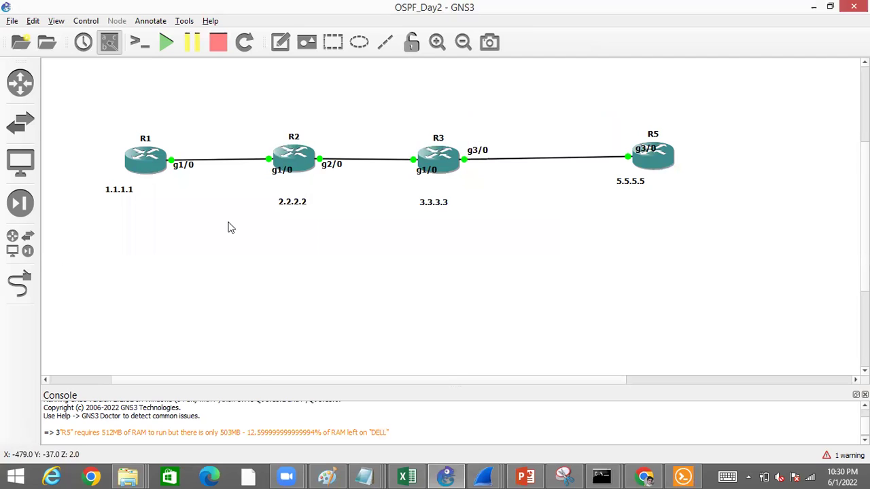
key(alt+Tab)
key(Return)
key(Return)
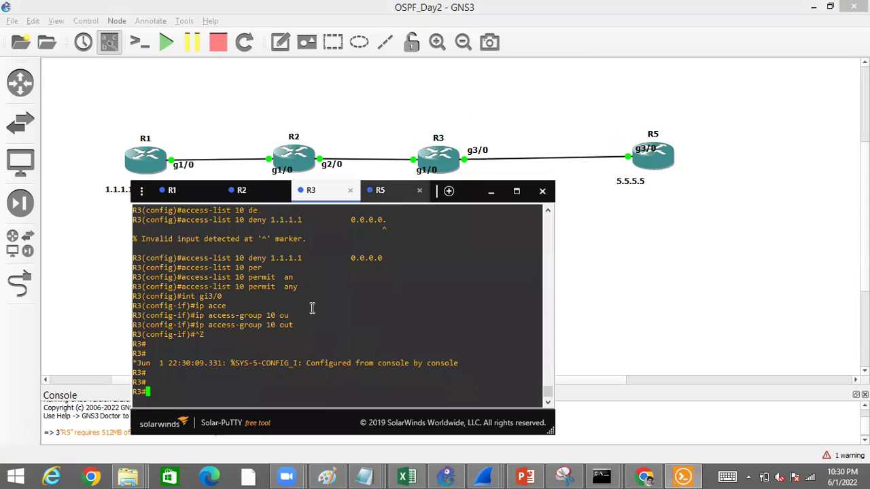
Step: Switch to R5's console, move its window up, and ping 1.1.1.1 again
key(ctrl+Tab)
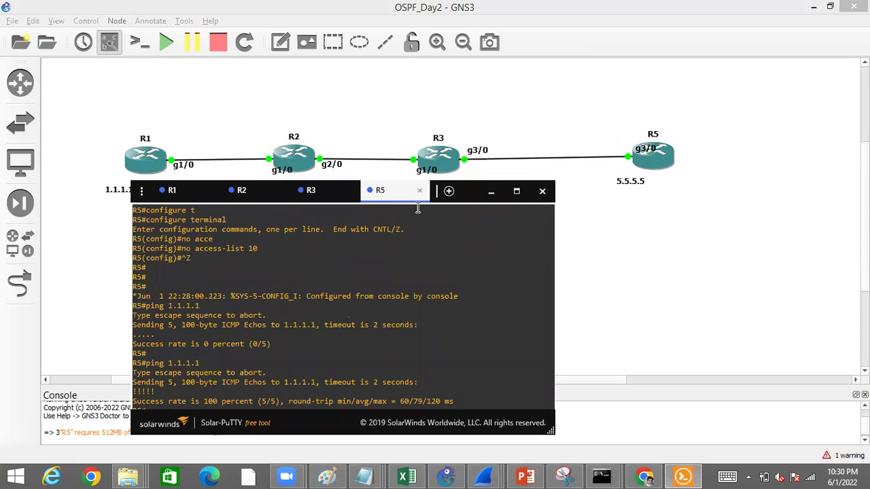
drag(394, 198, 392, 152)
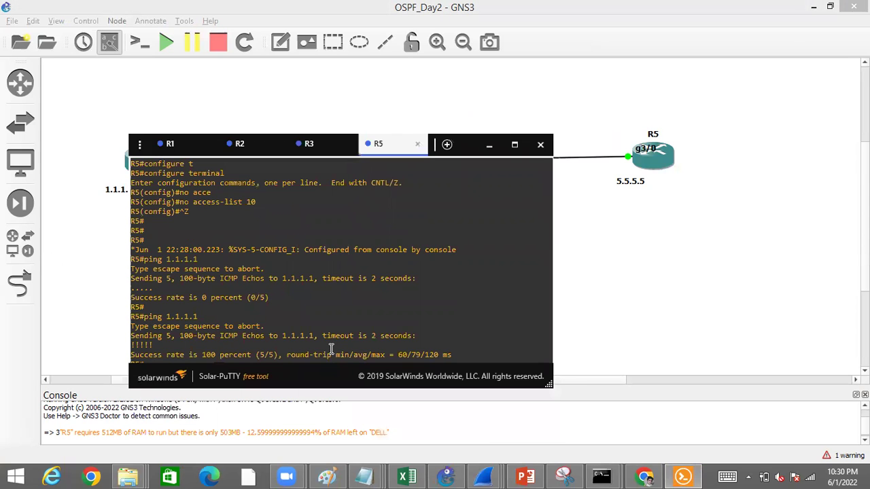
key(Return)
key(Return)
key(Return)
key(Return)
key(Return)
key(Return)
key(Return)
key(Return)
key(Up)
key(Return)
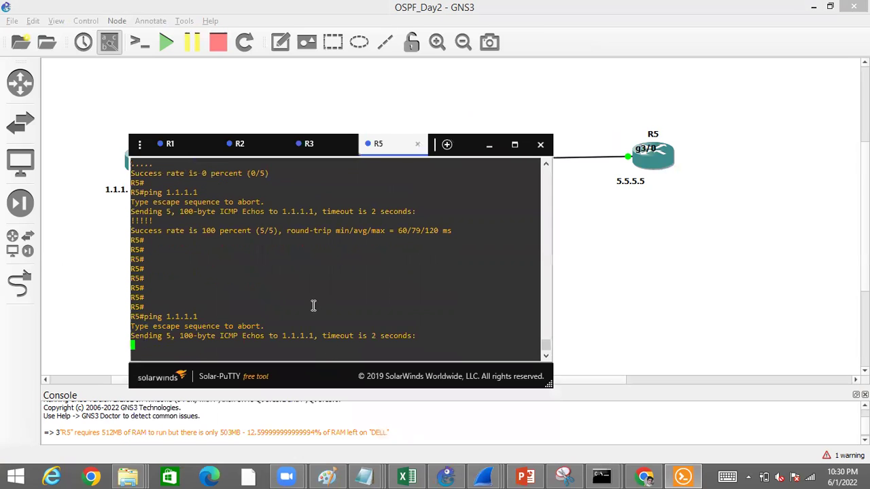
Step: Switch to R3's console and ping 1.1.1.1 from there
click(309, 144)
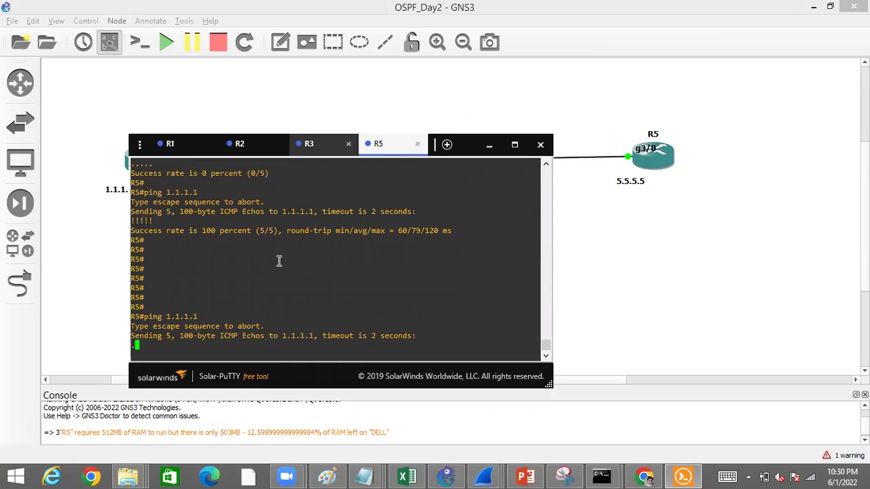
text(ping 1.)
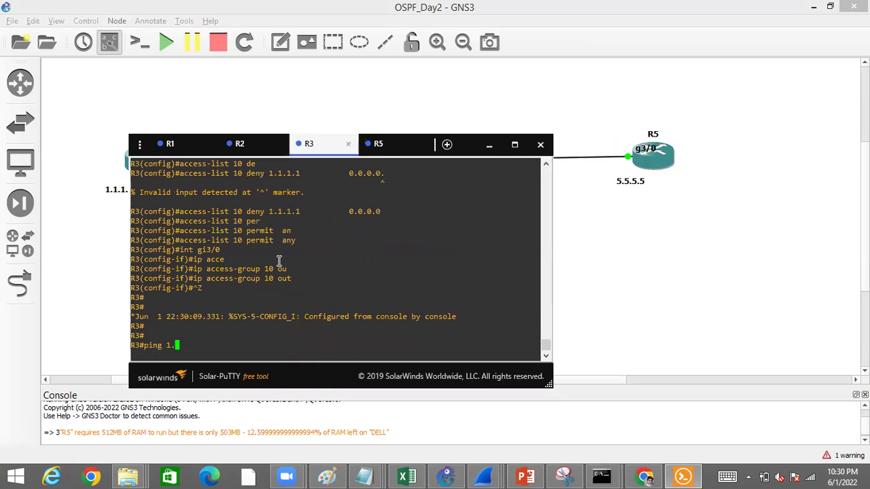
text(1.1.1)
key(Return)
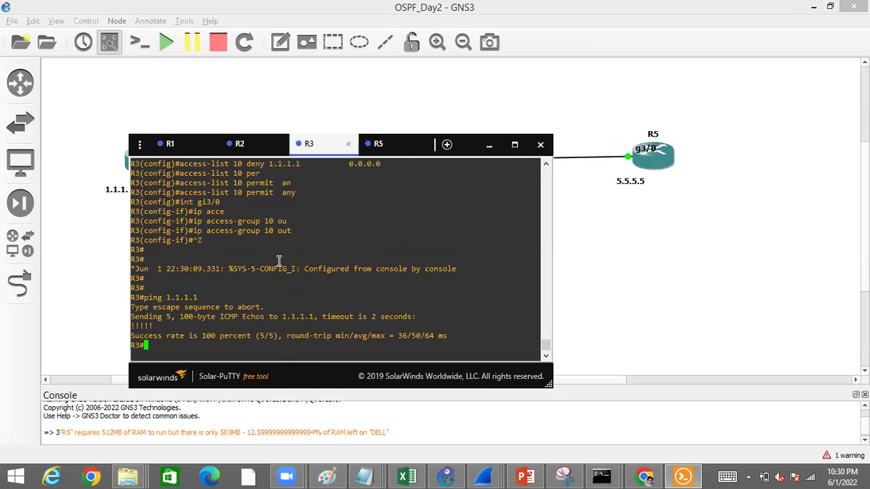
Step: Return to R5's console and check the outcome of its ping to 1.1.1.1
click(376, 144)
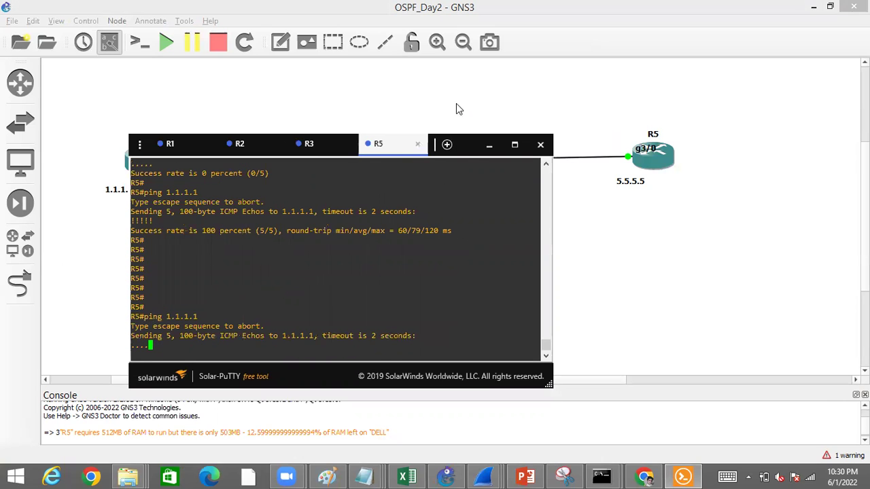
drag(456, 109, 648, 127)
key(alt+Tab)
click(352, 262)
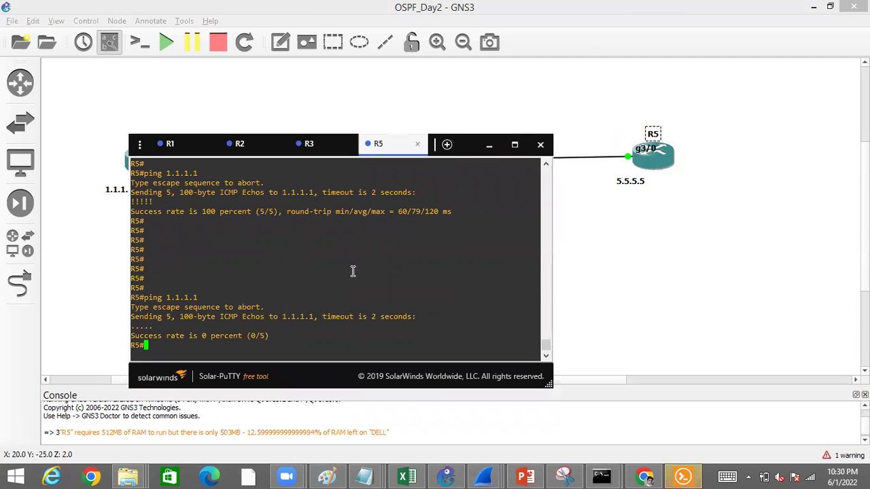
Step: Switch to R3's console and enter global configuration mode with configure terminal
click(310, 149)
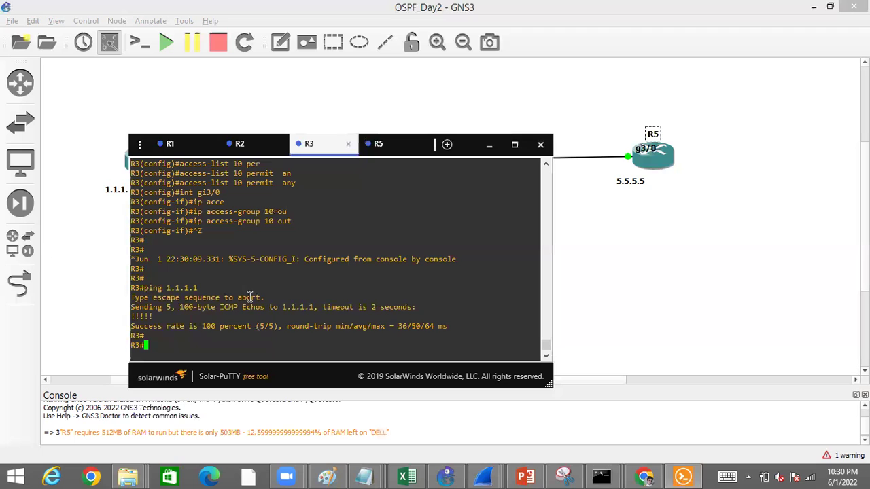
key(Return)
text(conf)
key(Tab)
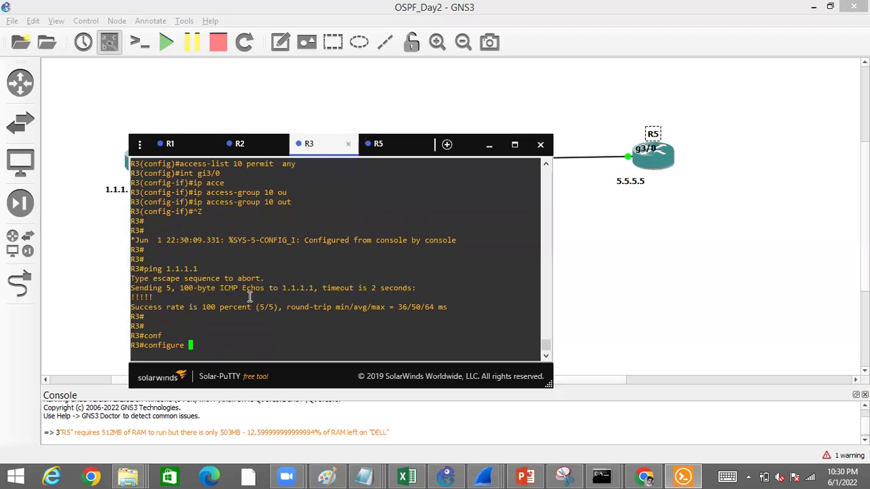
key(Tab)
key(Return)
text(t)
key(Return)
text(a)
key(BackSpace)
text(conf)
key(Tab)
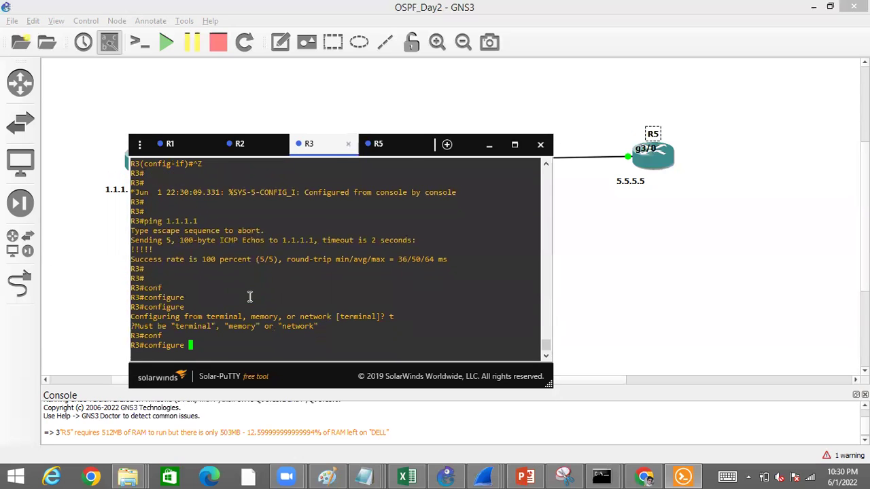
text(t)
key(Tab)
key(Return)
Step: Try to add the rule access-list 10 deny 2.2.2.2 0.0.0.0 on R3
text(acc)
key(Tab)
text(10 de)
key(Tab)
text(2.2.2.2 0.0.0.0)
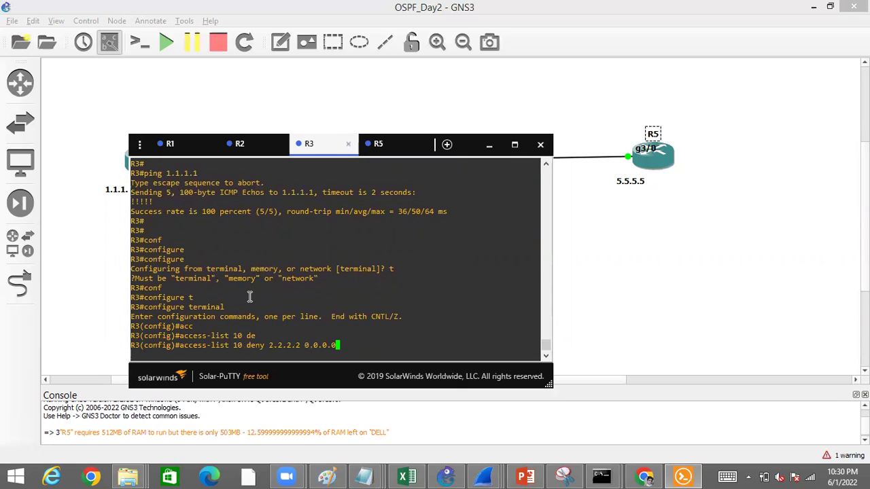
key(Return)
Step: Recall the deny 2.2.2.2 rule for access list 10 and submit it again unchanged
key(Up)
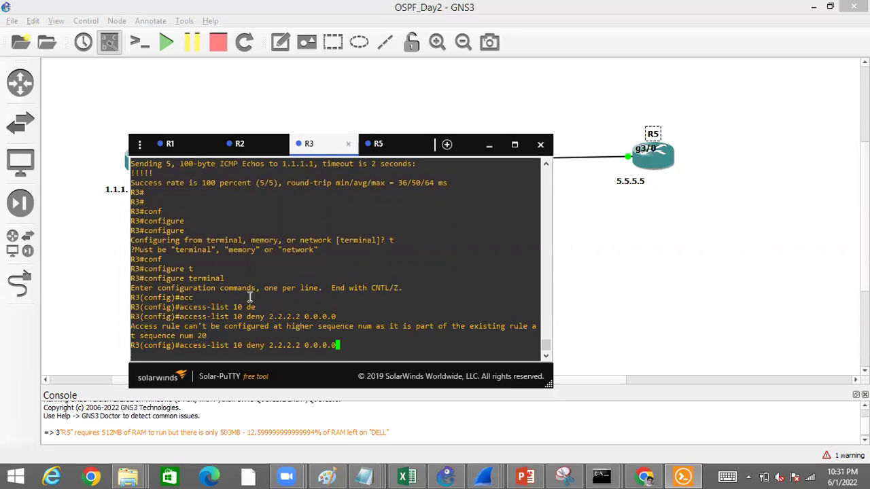
key(Left)
key(Right)
key(Left)
key(Left)
key(Left)
key(Left)
key(Left)
key(Left)
key(Left)
key(Left)
key(Left)
key(Return)
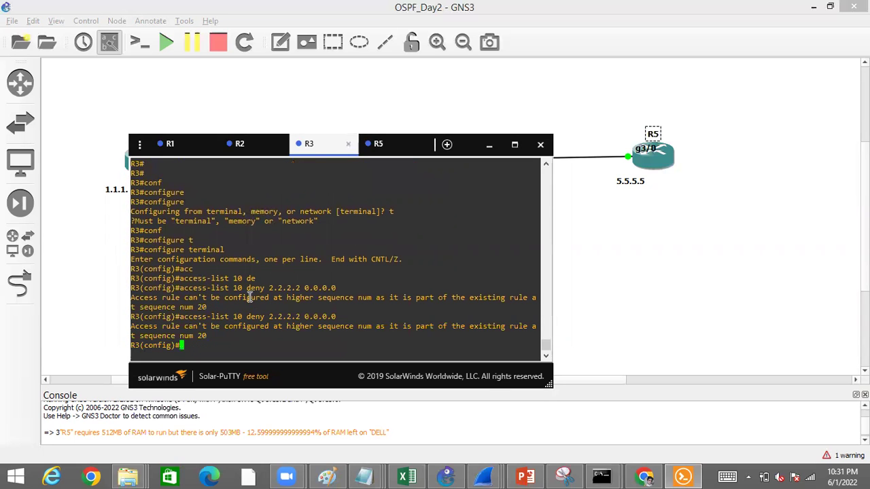
Step: Exit configuration mode on R3 and list its rules with show ip access-lists
key(ctrl+z)
key(Return)
text(sho)
key(Tab)
text(ip)
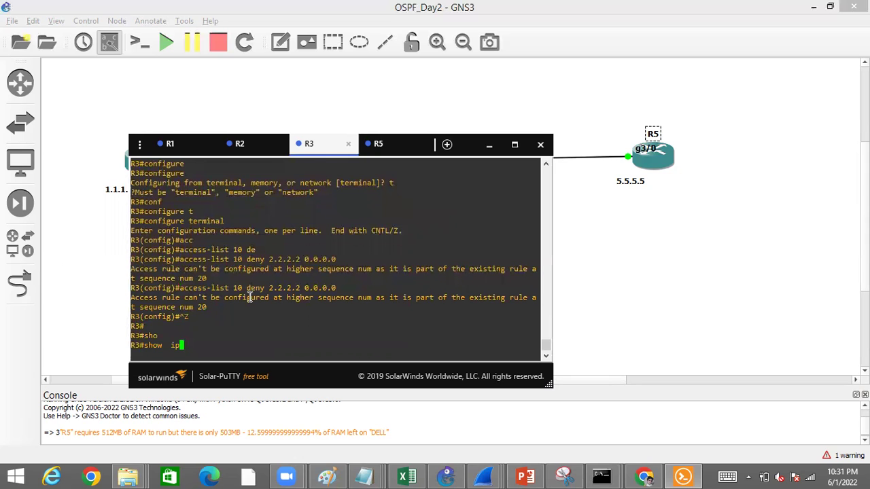
text( acce)
key(Tab)
key(Return)
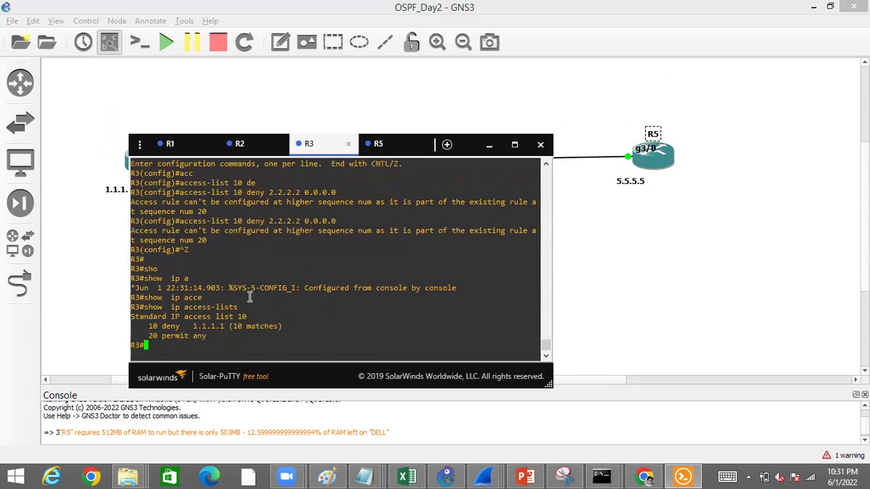
Step: Re-enter configuration mode on R3 and try to add access-list 10 deny 3.3.3.3 0.0.0.0
text(conf)
key(Tab)
text(t)
key(Tab)
key(Return)
text(acce)
key(Tab)
text(10 )
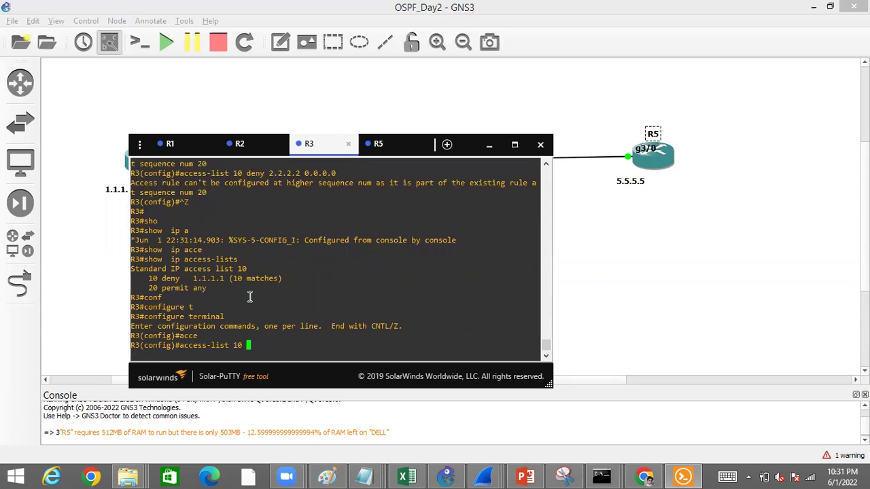
text(de)
key(Tab)
text(3.3.3.3 0.0.0.0)
key(Return)
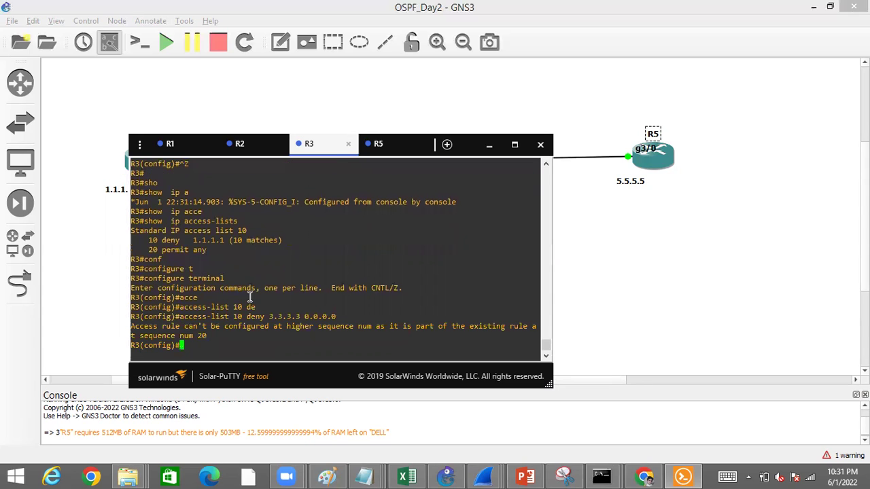
Step: Maximize the console window and try the deny 3.3.3.3 rule with sequence number 5 placed before the access-list command
click(514, 146)
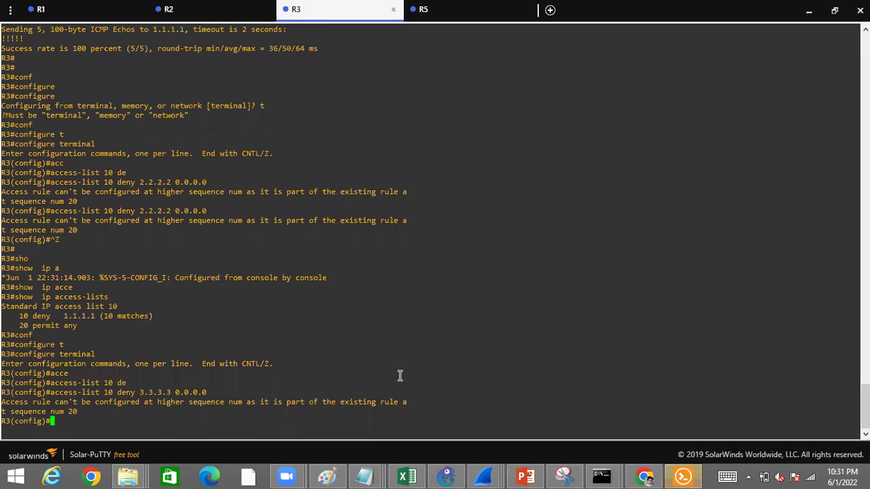
key(Up)
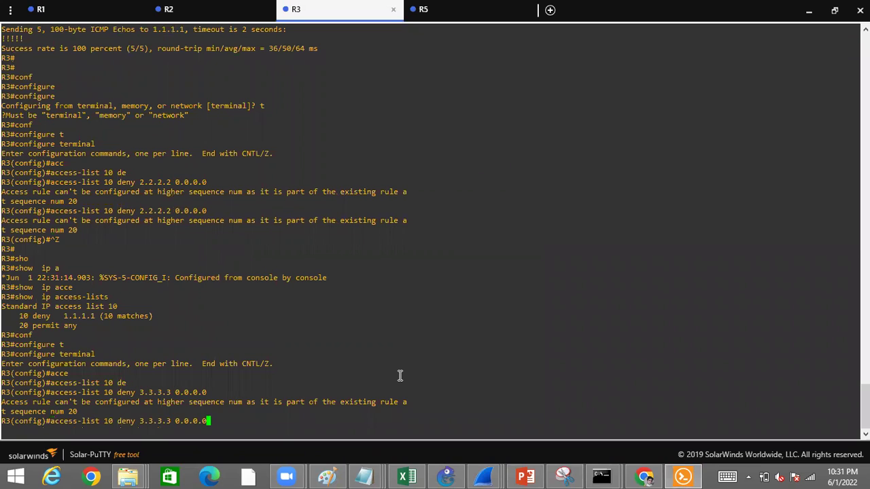
key(ctrl+a)
text(5)
key(Return)
key(Up)
key(ctrl+a)
key(Right)
key(Right)
key(Left)
key(Return)
Step: Remove the leading 5 from the recalled command and resubmit access-list 10 deny 3.3.3.3 0.0.0.0
key(Up)
key(ctrl+a)
key(Right)
key(BackSpace)
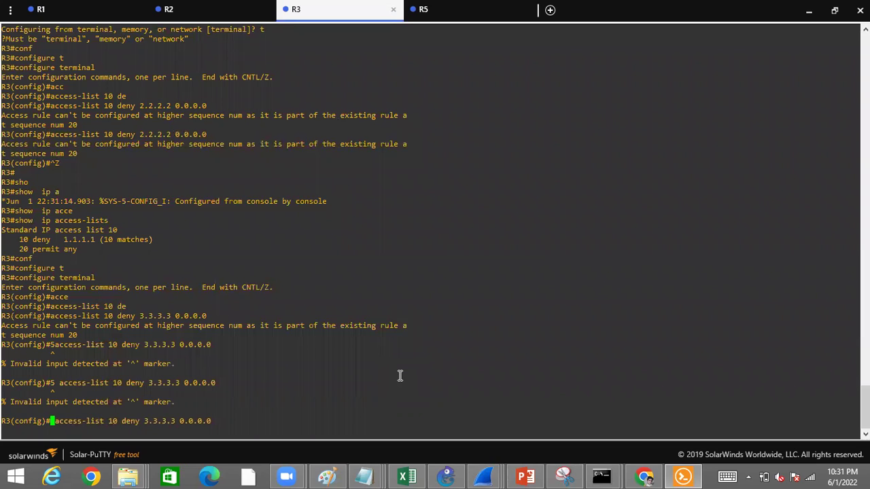
key(Return)
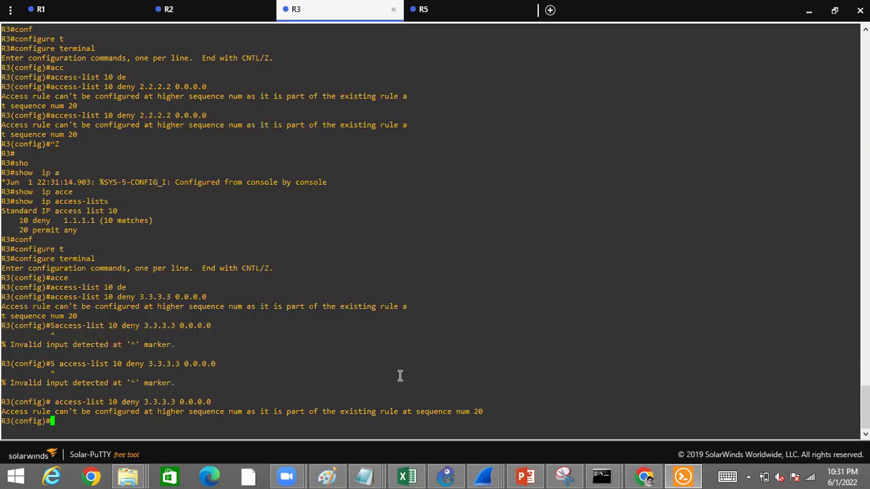
Step: Delete the whole access list 10 on R3 with no access-list 10
text(acce)
key(Tab)
text(10)
key(ctrl+a)
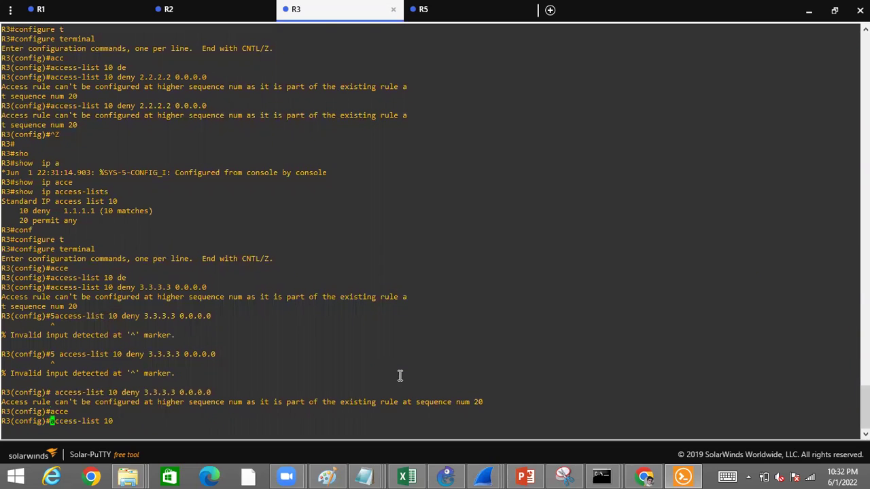
text(no)
key(Return)
key(Return)
key(Return)
Step: Recreate access list 10 on R3 with the rule deny 1.1.1.1 0.0.0.00
text(aac)
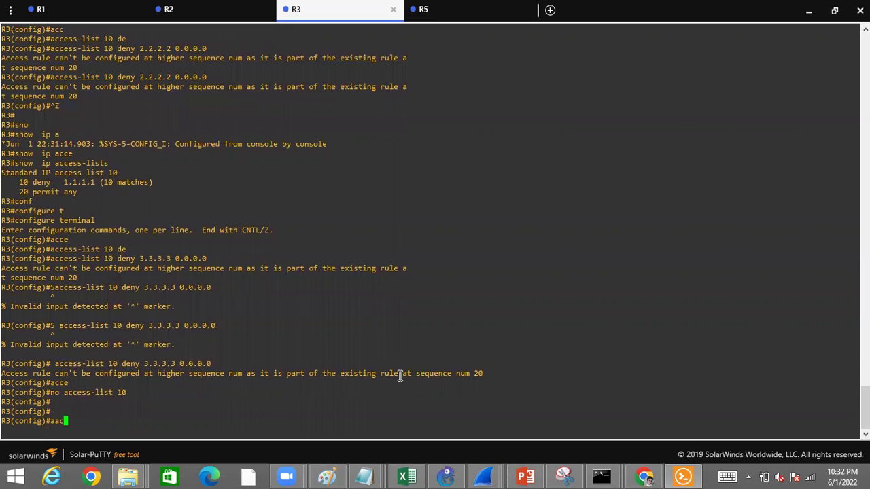
text(e)
key(Tab)
text(10 )
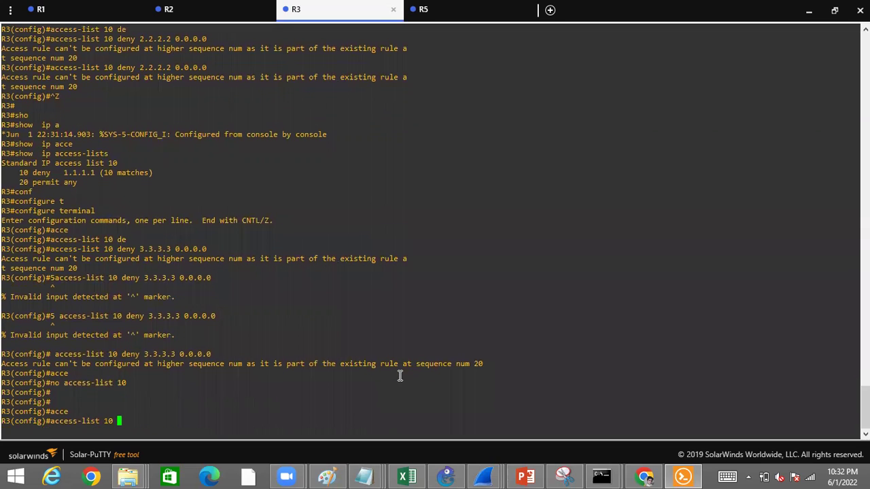
text(per)
key(BackSpace)
key(BackSpace)
key(BackSpace)
text(de)
key(Tab)
text(1.1.1 0.0.0.00)
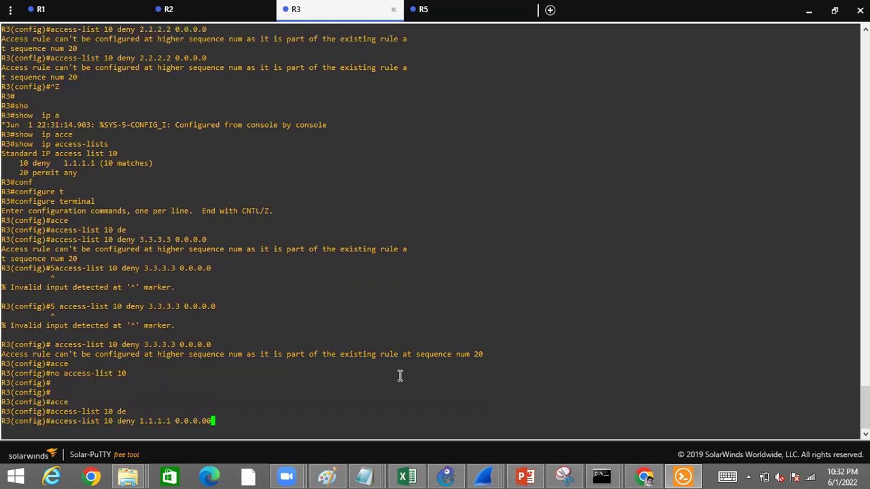
key(Return)
Step: Reuse the previous command to add deny 2.2.2.2 0.0.0.0 to access list 10
key(Up)
key(BackSpace)
key(BackSpace)
key(BackSpace)
key(BackSpace)
key(BackSpace)
key(BackSpace)
key(BackSpace)
key(BackSpace)
key(BackSpace)
key(BackSpace)
key(BackSpace)
key(BackSpace)
key(BackSpace)
key(BackSpace)
key(BackSpace)
key(BackSpace)
text(2.2.2.2)
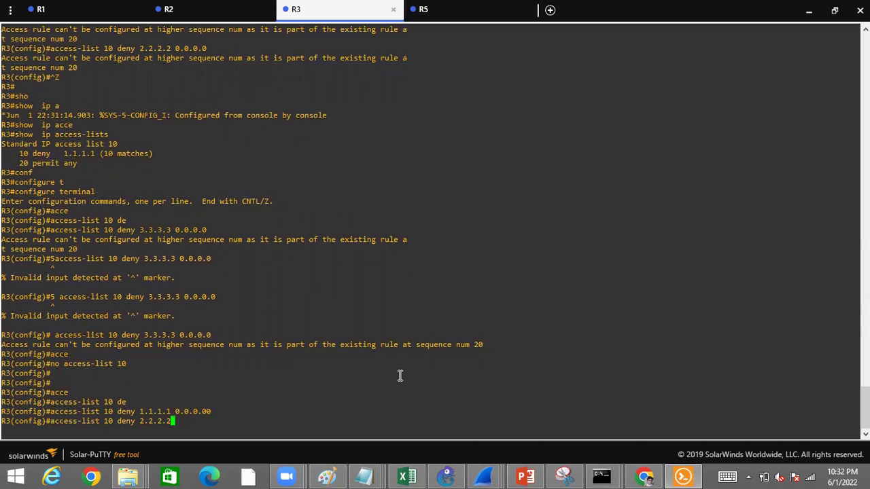
text( 0.0.0.0)
key(Return)
drag(211, 335, 459, 351)
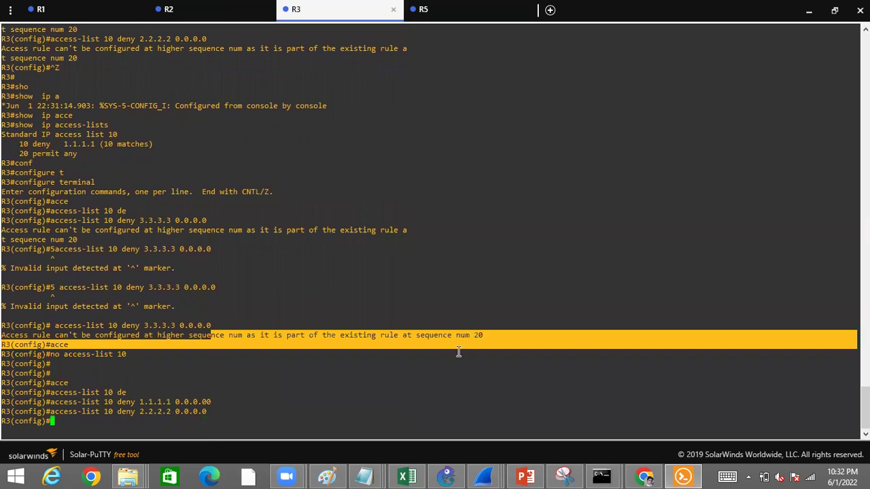
click(419, 357)
Step: Add a deny rule for 3.3.3.3 0.0.0.0 under access-list number 30
text(ac)
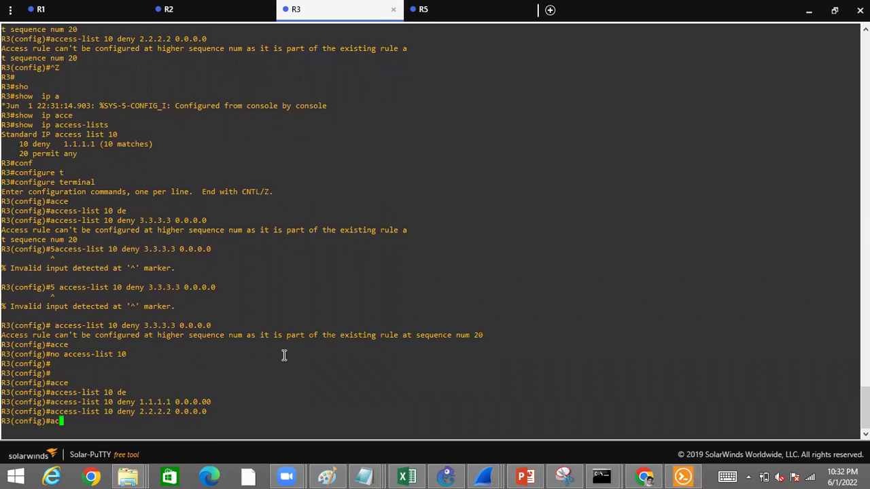
text(ce)
key(Tab)
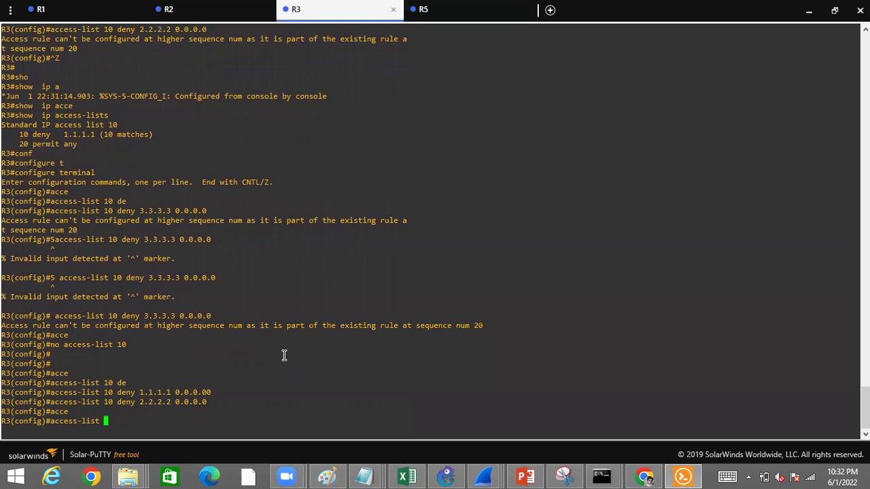
text(30 den)
key(Tab)
text(3.3.3.3 0.0.0.0)
key(Return)
Step: Add a permit any rule to access list 30 by editing the recalled command
key(Up)
key(BackSpace)
key(BackSpace)
key(BackSpace)
key(BackSpace)
key(BackSpace)
key(BackSpace)
key(BackSpace)
key(BackSpace)
key(BackSpace)
key(BackSpace)
key(BackSpace)
key(BackSpace)
key(BackSpace)
key(BackSpace)
key(BackSpace)
key(BackSpace)
key(BackSpace)
key(BackSpace)
key(BackSpace)
key(BackSpace)
text(pe)
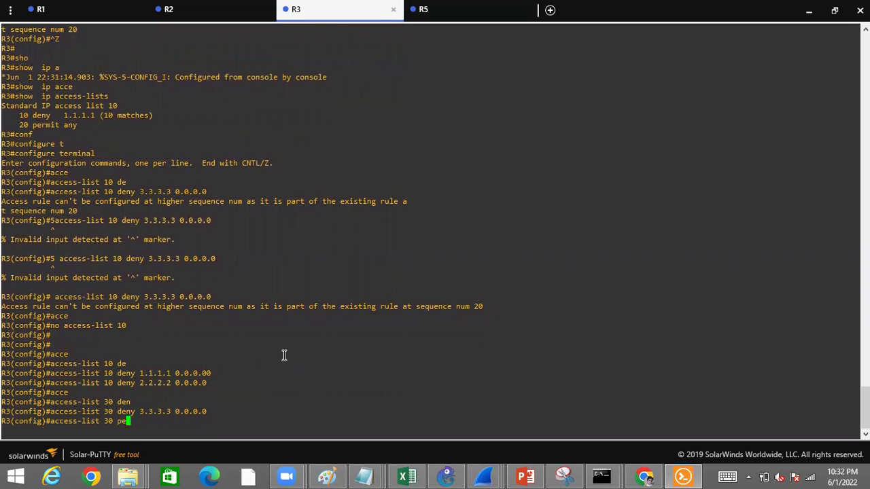
text(r)
key(Tab)
text(an)
key(Tab)
key(Return)
drag(81, 277, 154, 277)
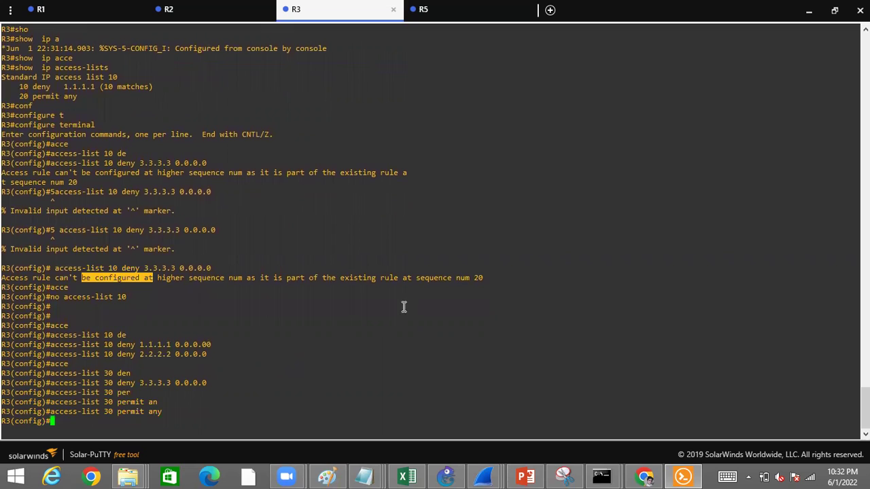
drag(403, 307, 500, 277)
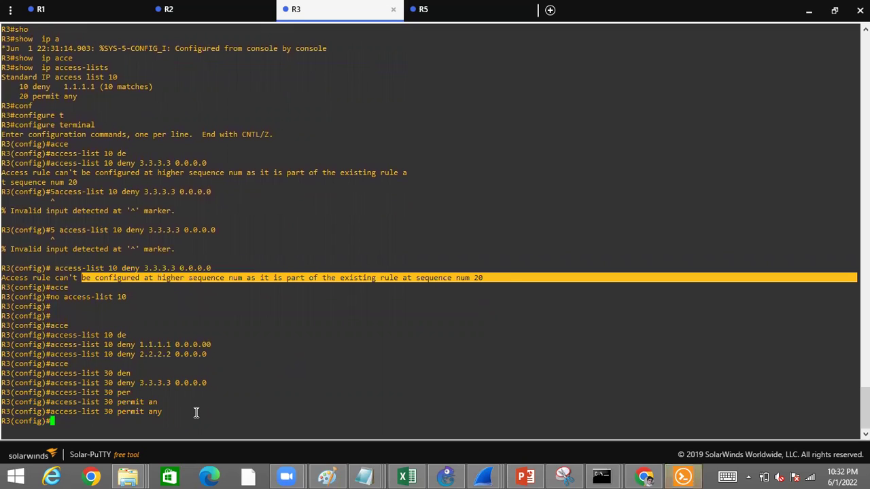
Step: Exit configuration mode on R3 and page through show running-config to examine the access-list entries
key(Return)
key(Return)
key(Return)
key(ctrl+z)
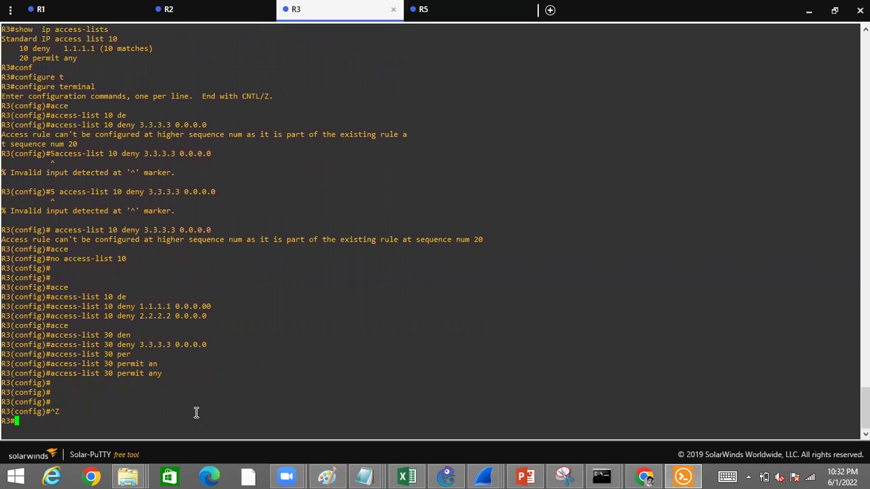
key(Return)
key(Return)
text(sho)
key(Tab)
text(run)
key(Tab)
key(Return)
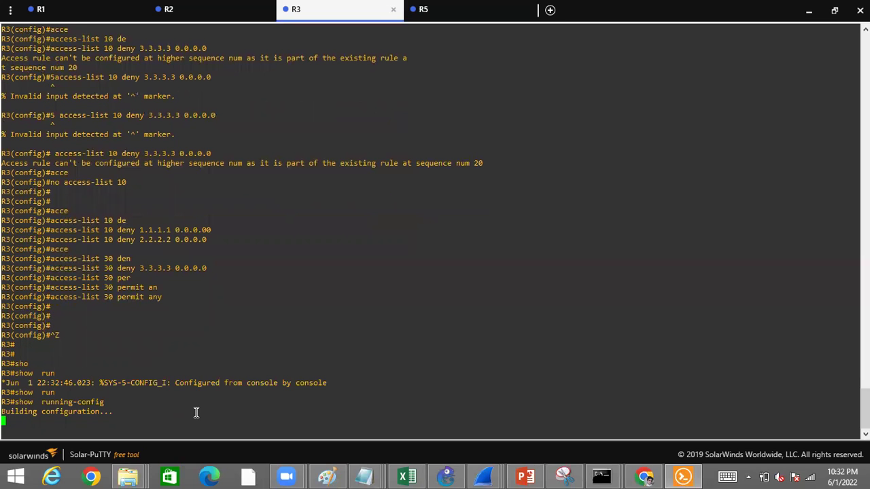
key(space)
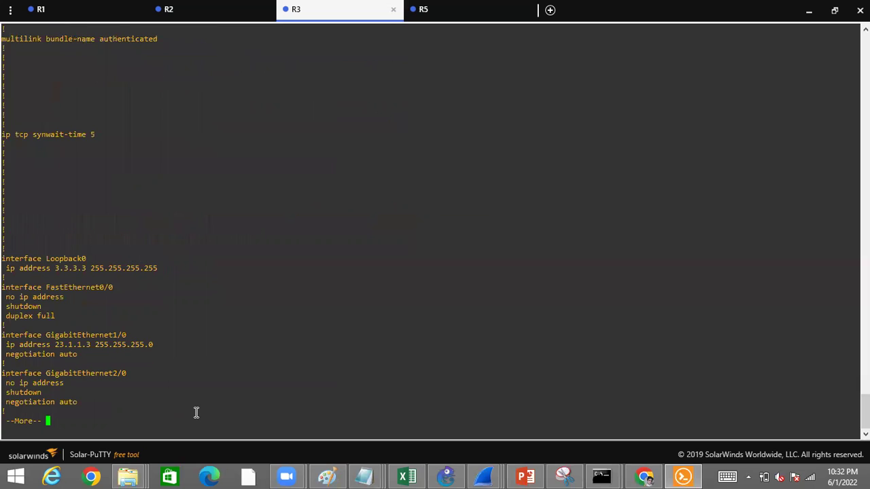
key(space)
key(space)
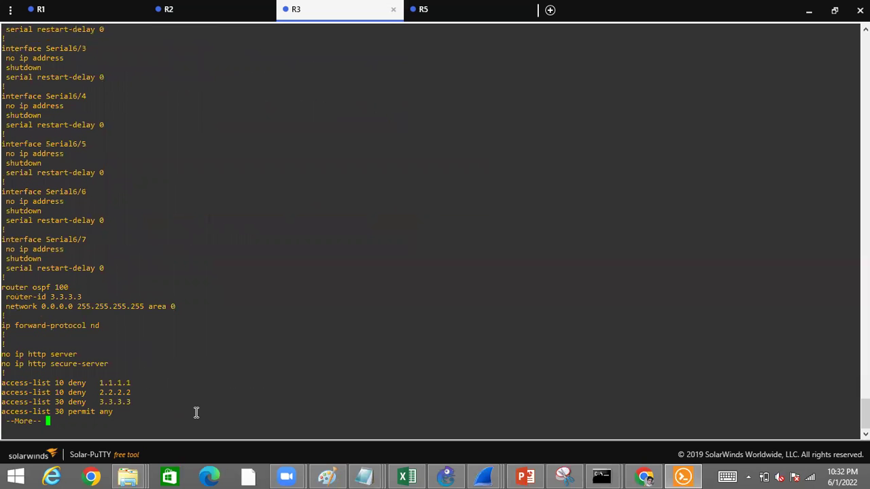
key(space)
drag(10, 172, 123, 202)
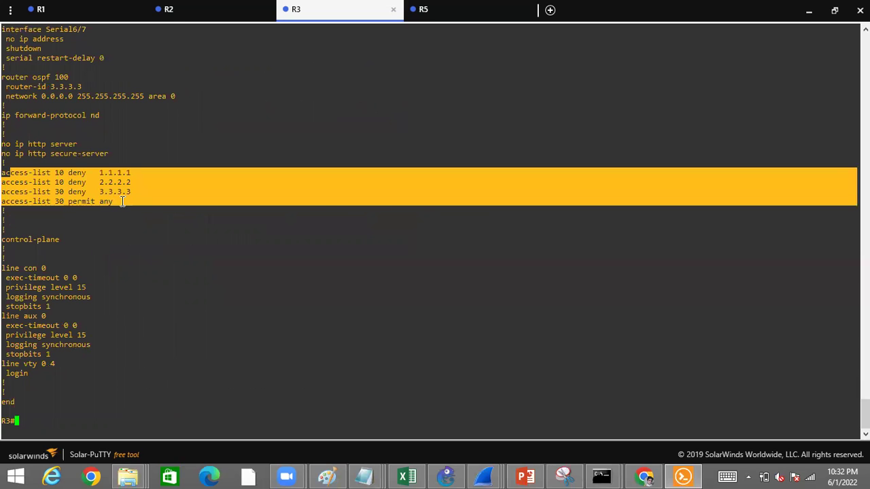
click(73, 195)
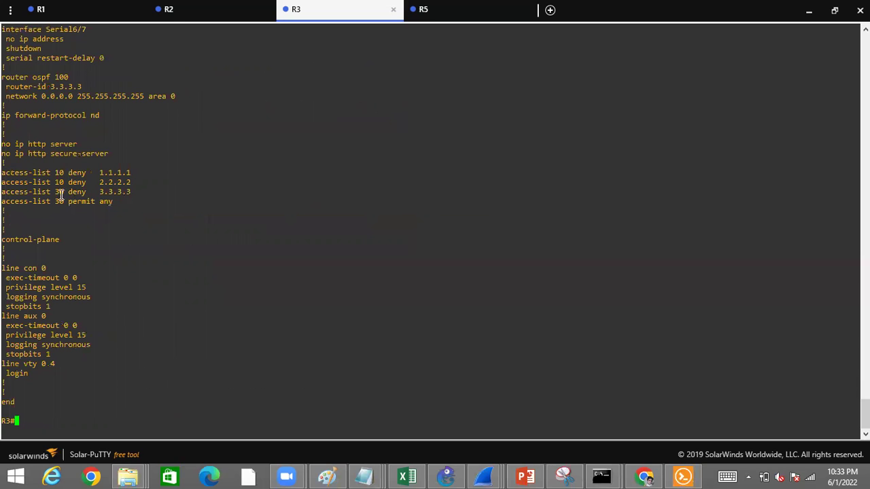
Step: List the rules of R3's access lists with show ip access-lists
text(sho)
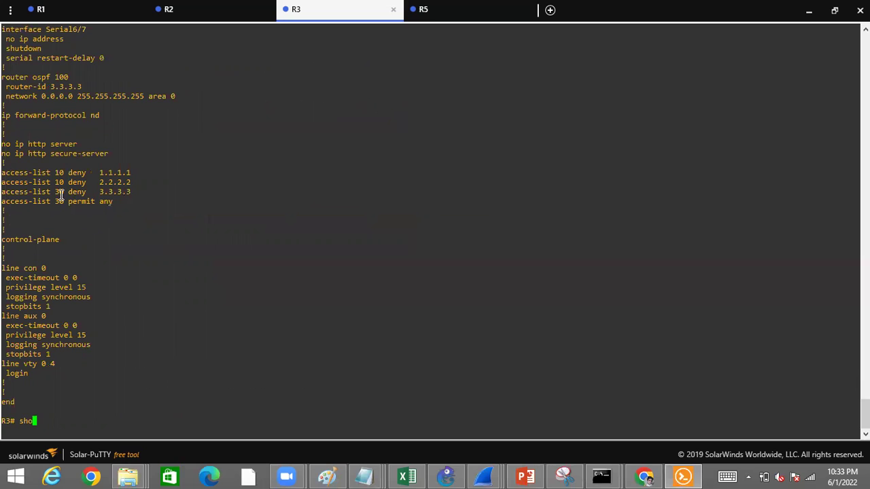
key(Tab)
text(ip acce)
key(Tab)
key(Return)
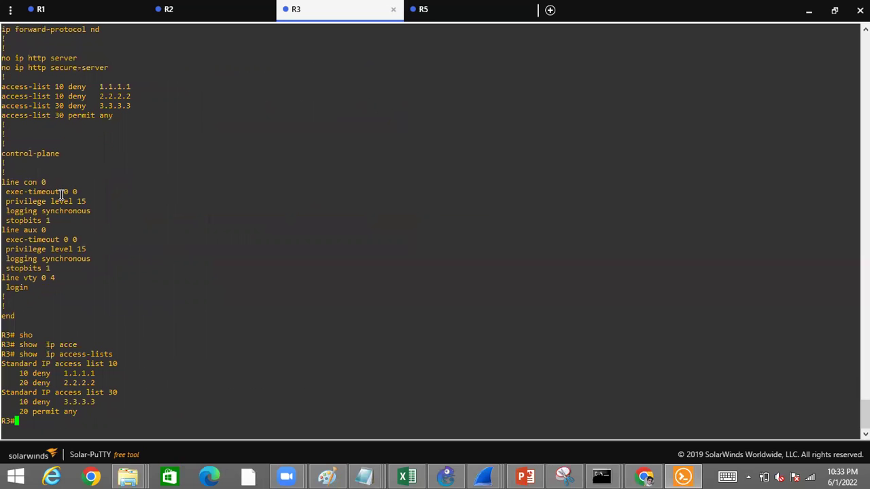
Step: Re-enter configuration mode on R3 and delete access lists 10 and 30 using no access-list
text(conf)
key(Tab)
text(t)
key(Tab)
key(Return)
text(no acce)
key(Tab)
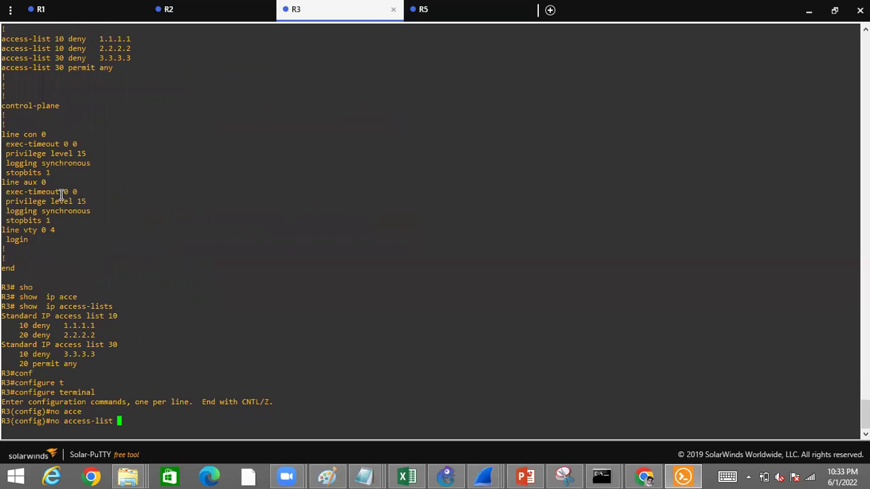
text(10)
key(Return)
key(Up)
key(BackSpace)
key(BackSpace)
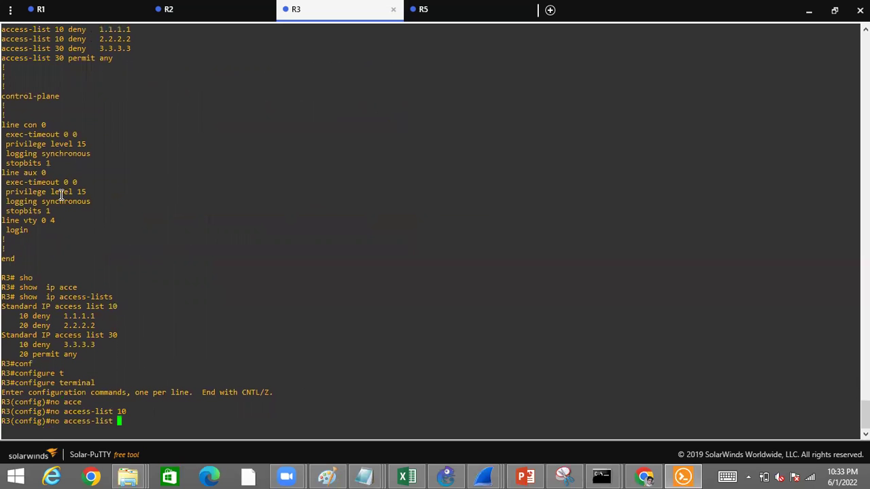
text(30)
key(Return)
Step: Create access list 10 on R3 with the rule deny 1.1.1.1 0.0.0.0
text(acce)
key(Tab)
text(10)
text(e)
text(en)
key(Tab)
text(1.1.1.1 2)
key(BackSpace)
text(0.0.0.0)
key(Return)
Step: Add the rule deny 2.2.2.2 0.0.0.0 to access list 10 on R3
key(Up)
key(BackSpace)
key(BackSpace)
key(BackSpace)
key(BackSpace)
key(BackSpace)
key(BackSpace)
key(BackSpace)
key(BackSpace)
key(BackSpace)
key(BackSpace)
key(BackSpace)
key(BackSpace)
key(BackSpace)
key(BackSpace)
key(BackSpace)
key(BackSpace)
key(BackSpace)
key(BackSpace)
key(BackSpace)
key(BackSpace)
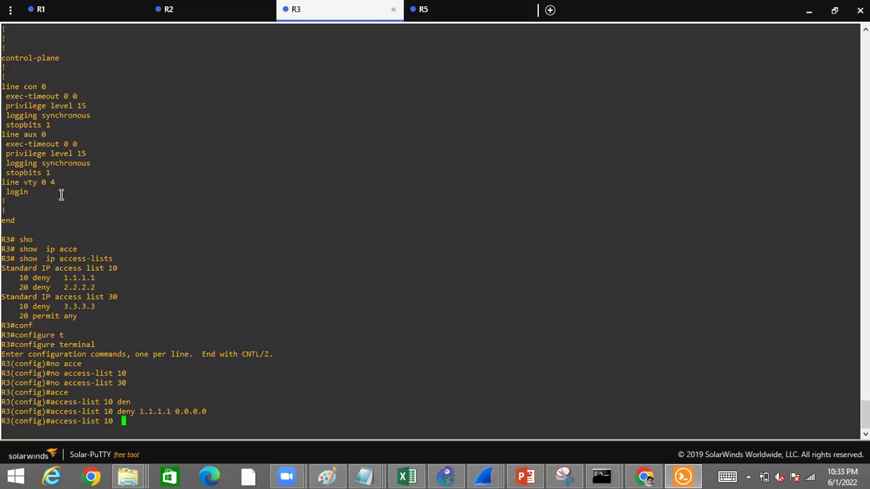
text(den)
key(Tab)
text(2.2.2.2 0.0.0.0)
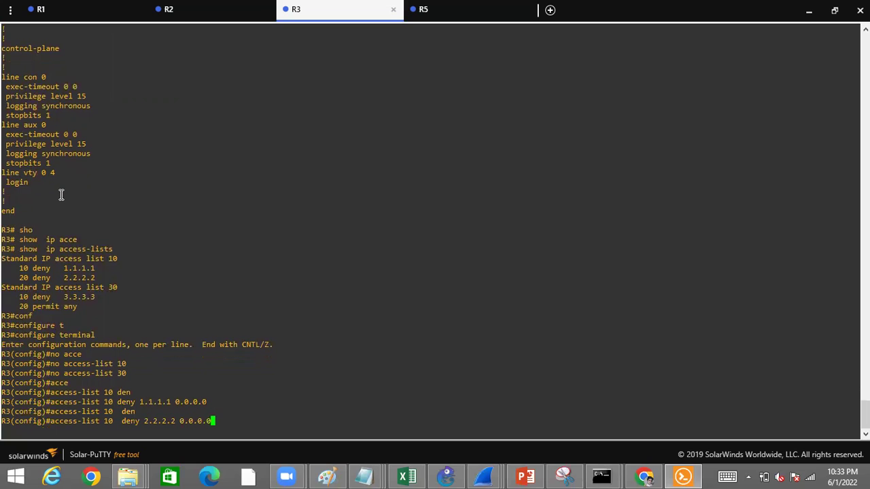
key(Return)
Step: Add a permit any rule at the end of access list 10 on R3
key(Up)
key(BackSpace)
key(BackSpace)
key(BackSpace)
key(BackSpace)
key(BackSpace)
key(BackSpace)
key(BackSpace)
key(BackSpace)
key(BackSpace)
key(BackSpace)
key(BackSpace)
key(BackSpace)
key(BackSpace)
key(BackSpace)
key(BackSpace)
key(BackSpace)
key(BackSpace)
key(BackSpace)
key(BackSpace)
key(BackSpace)
text(per)
key(Tab)
text(a)
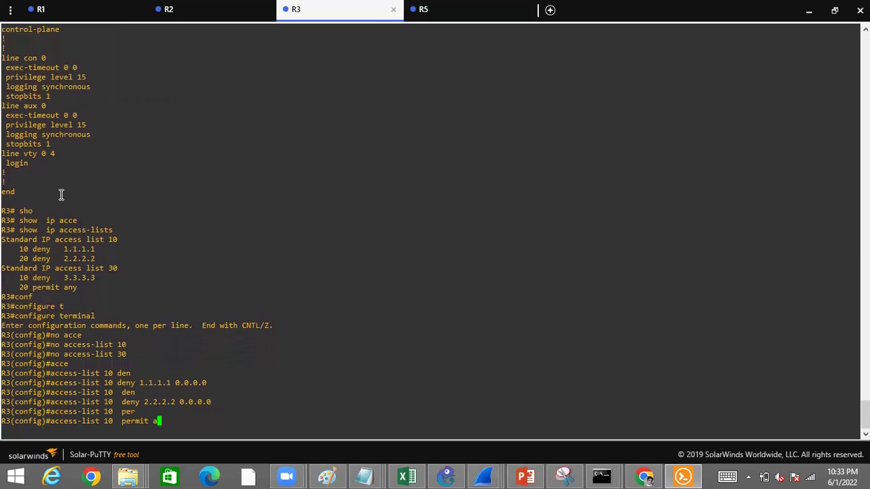
text(n)
key(Tab)
key(Return)
Step: Exit configuration mode on R3 and list the rules of access list 10 with show ip access-lists 10
key(ctrl+z)
text(sho)
key(Tab)
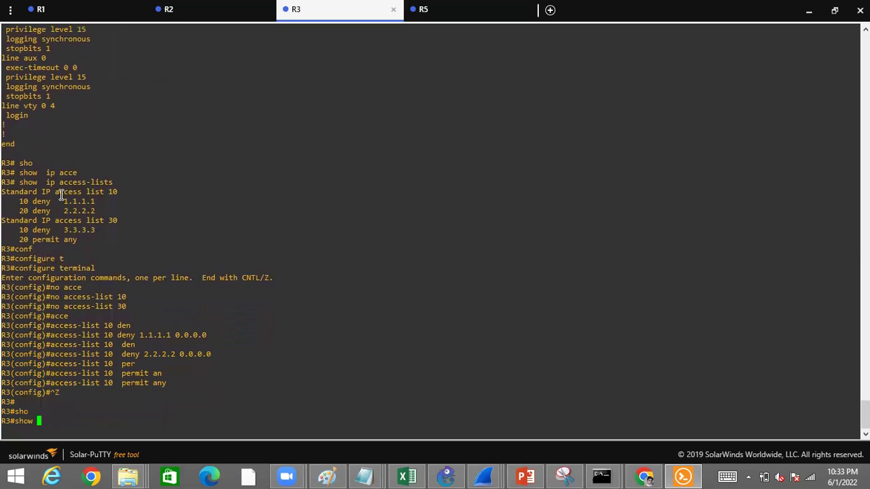
text(acc)
key(BackSpace)
key(BackSpace)
key(BackSpace)
text(ip acce)
key(Tab)
text(1)
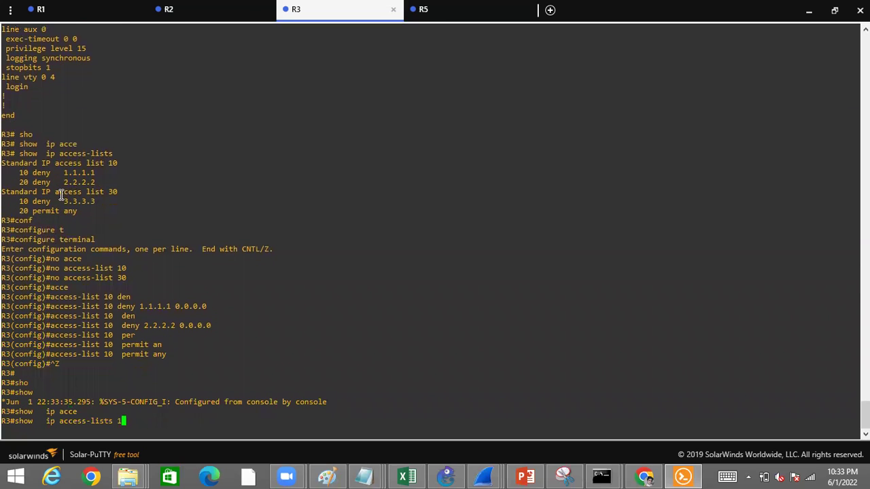
text(0)
key(Return)
drag(25, 394, 142, 402)
Step: Page through R3's show running-config output to examine the access-list 10 entries
text(sho)
key(Tab)
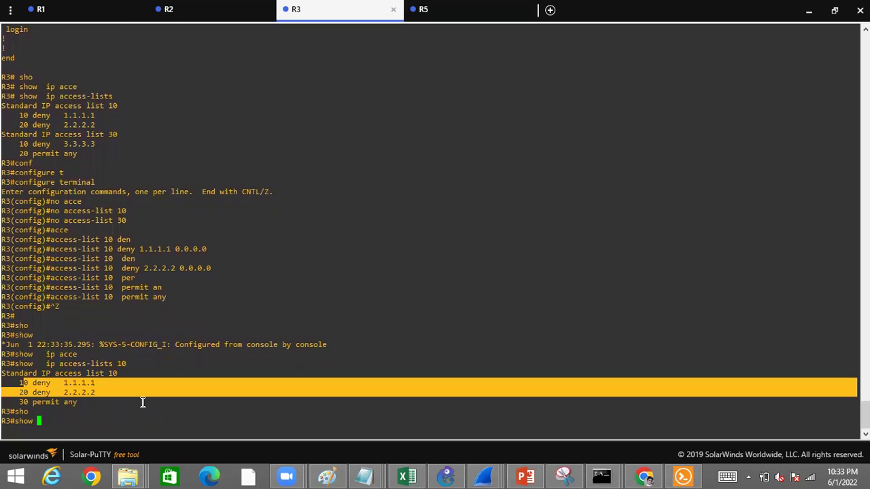
text(run)
key(Tab)
key(Return)
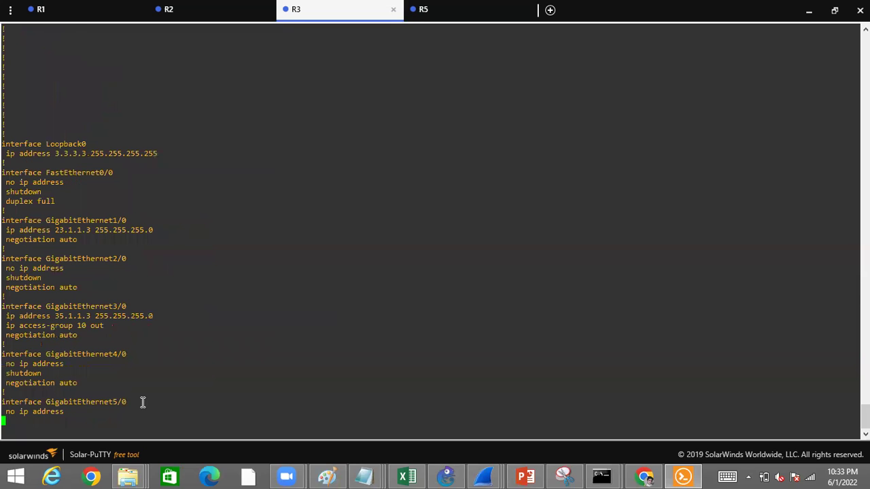
key(space)
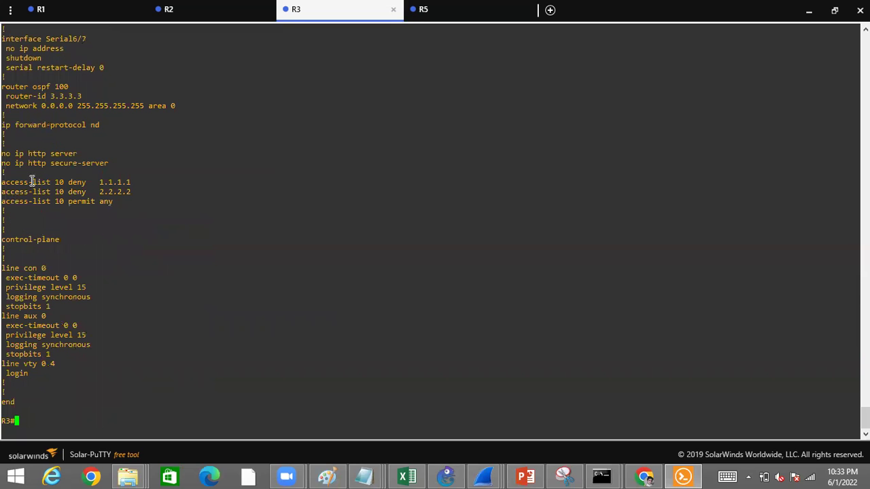
drag(31, 182, 163, 189)
click(48, 213)
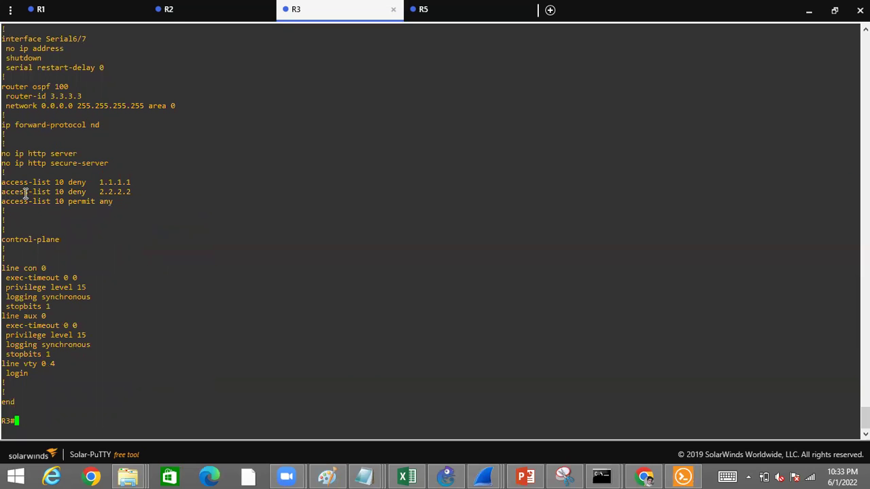
Step: Copy the access-list 10 deny 2.2.2.2 line and enter it in configuration mode prefixed with no
triple_click(150, 189)
mouse_move(133, 203)
mouse_down()
mouse_move(131, 194)
mouse_move(127, 200)
mouse_up()
key(super+c)
text(conf)
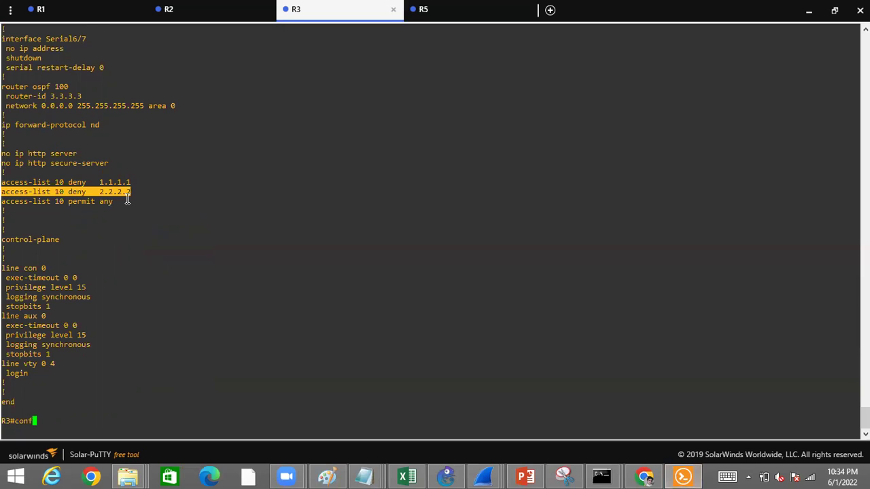
key(Tab)
text(t)
key(Tab)
key(Return)
text(no)
right_click(127, 199)
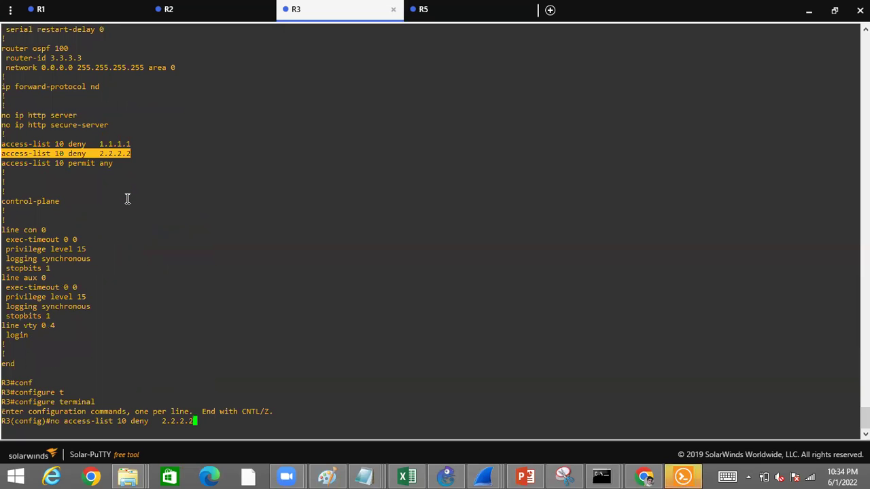
key(Return)
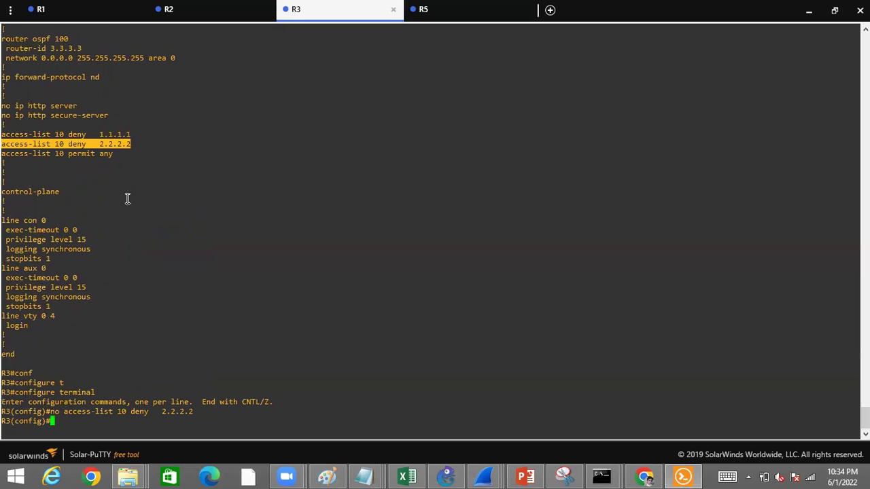
Step: Leave configuration mode, check access list 10 with show ip access-lists 10, and highlight the deny 2.2.2.2 line and its removal command
key(ctrl+z)
key(Return)
text(show  ip ac)
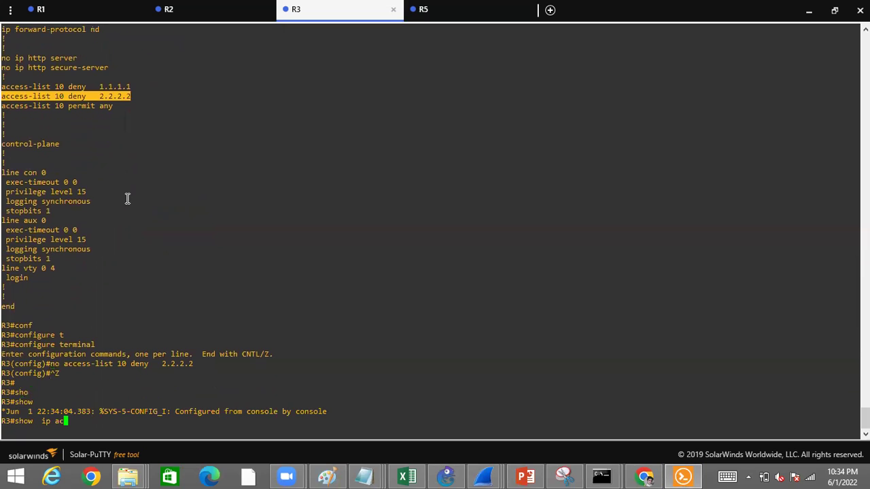
text(ce)
key(Tab)
text(10)
key(Return)
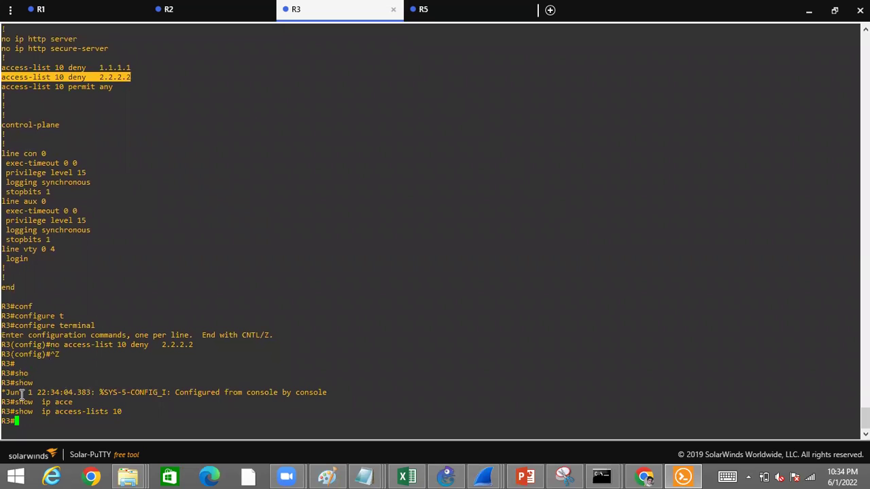
drag(256, 406, 256, 410)
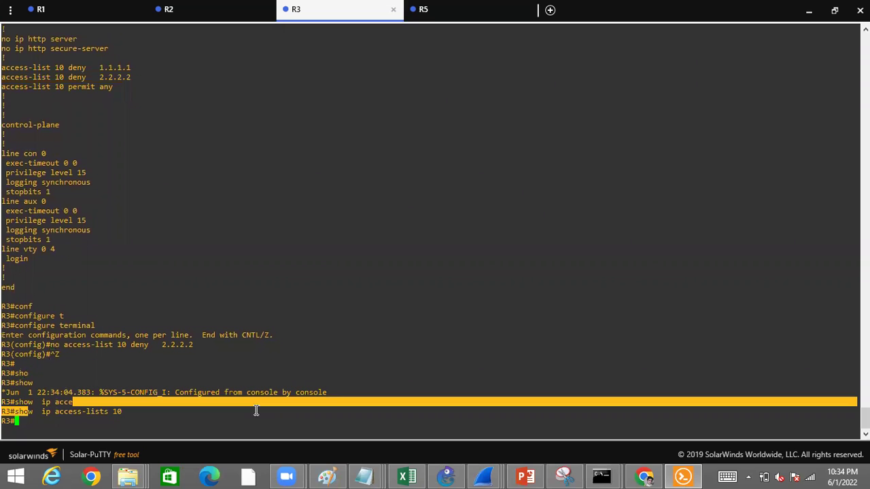
click(256, 410)
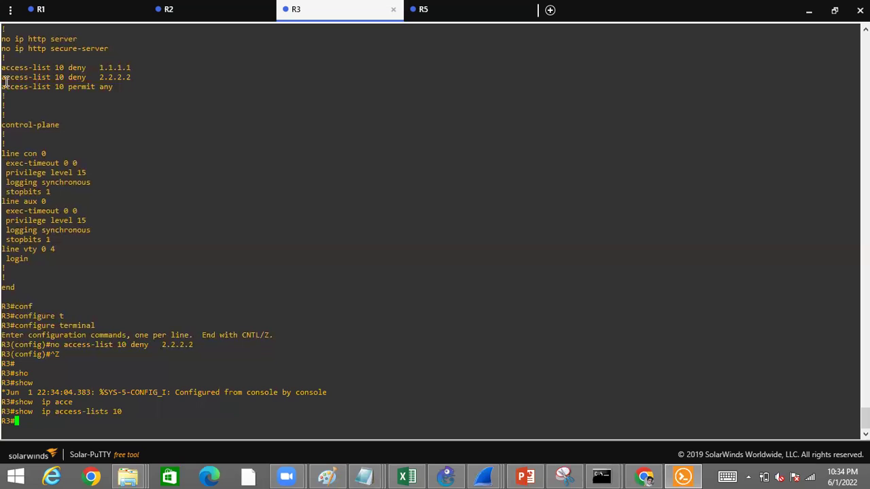
drag(6, 77, 128, 77)
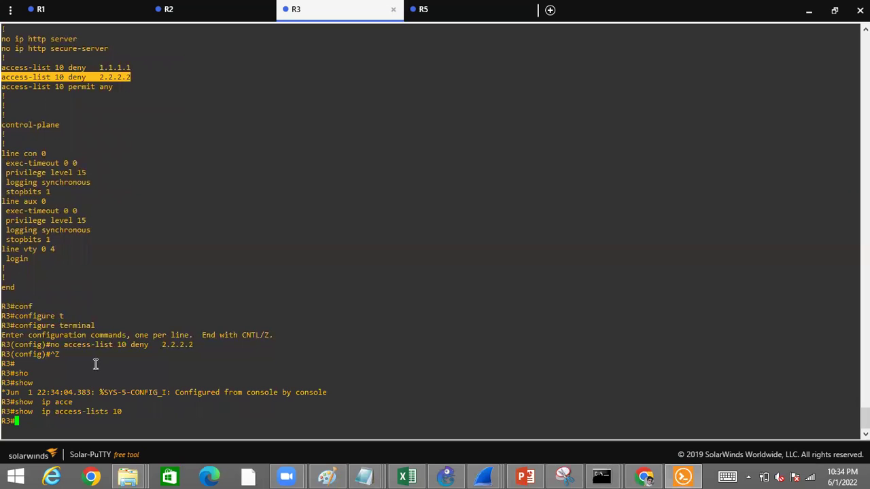
drag(50, 344, 193, 344)
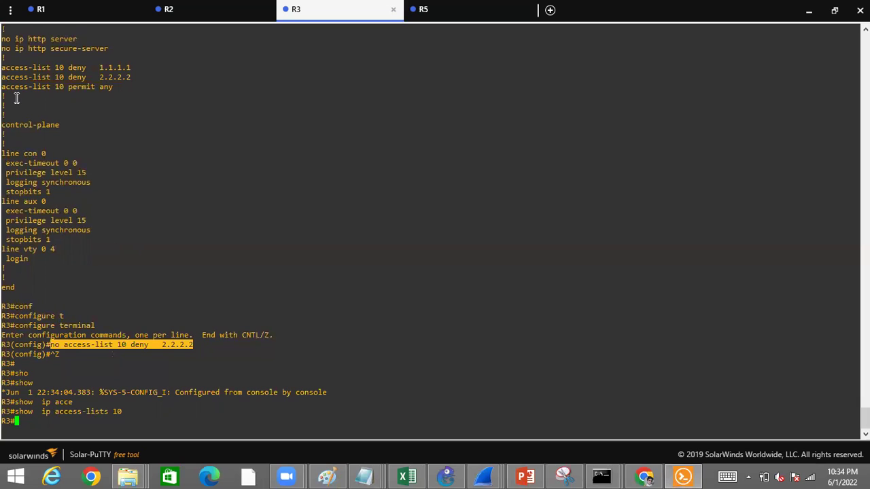
Step: Re-enter configuration mode on R3 and paste back the access-list 10 lines deny 1.1.1.1, deny 2.2.2.2 and permit any
text(configure t)
key(Tab)
text(t)
key(Tab)
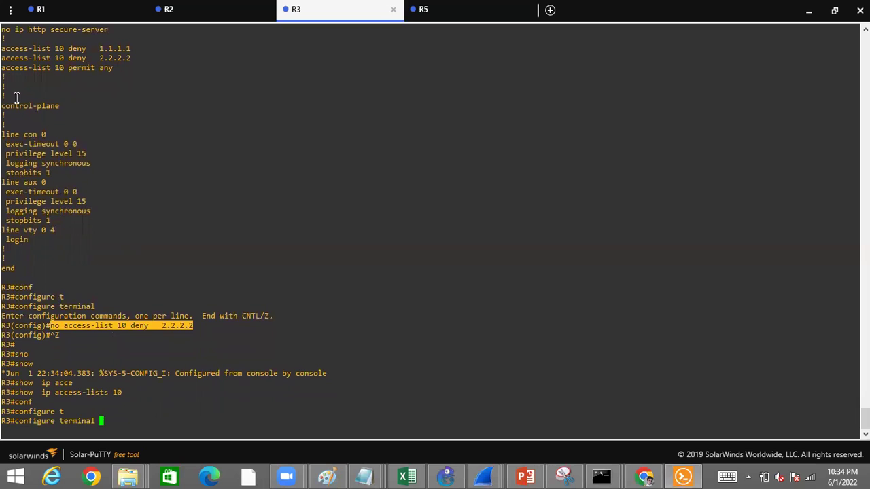
key(Return)
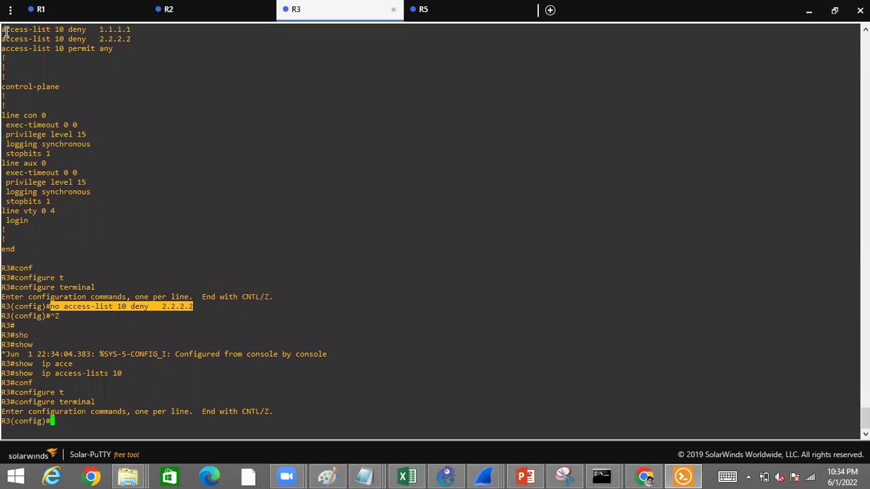
drag(5, 32, 115, 52)
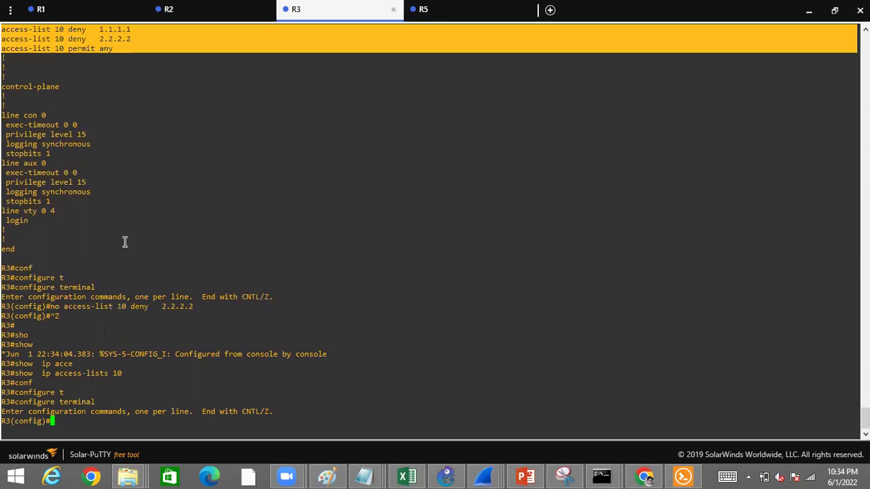
right_click(125, 242)
key(Return)
key(Return)
key(ctrl+z)
key(Return)
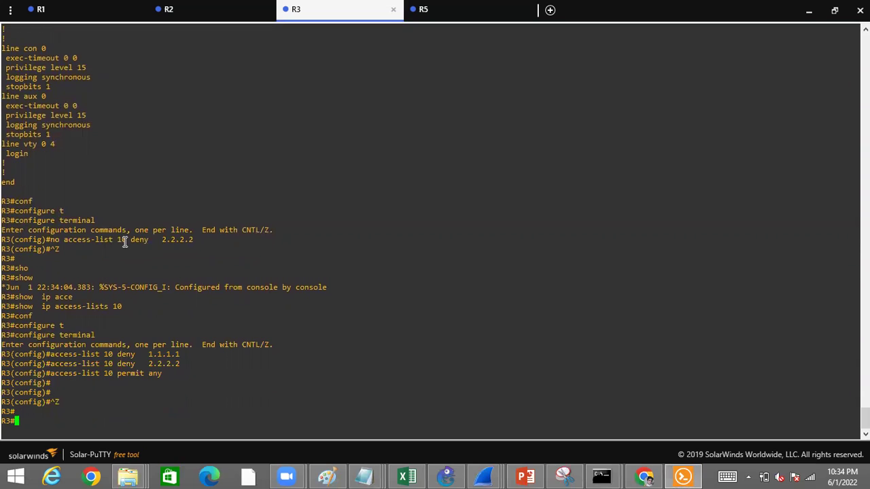
Step: Switch to Notepad, maximize it, and paste the three access-list 10 lines below the lab objective
text(sho)
key(Tab)
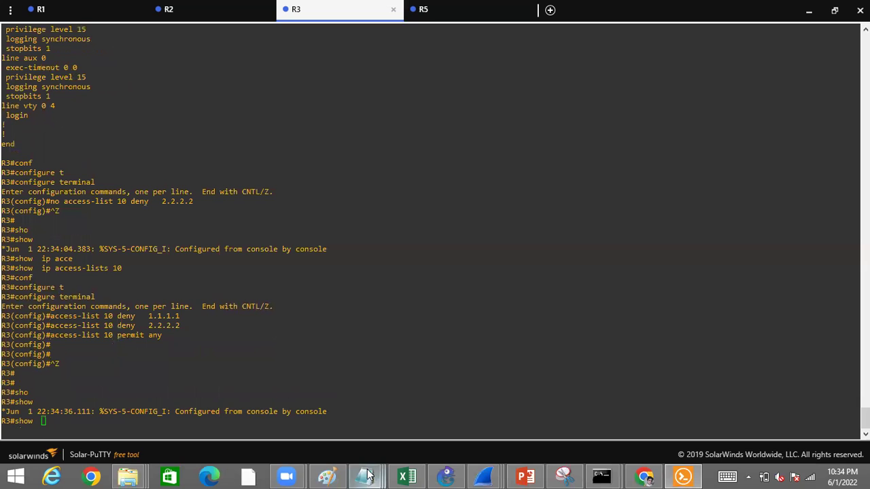
mouse_move(367, 476)
click(571, 410)
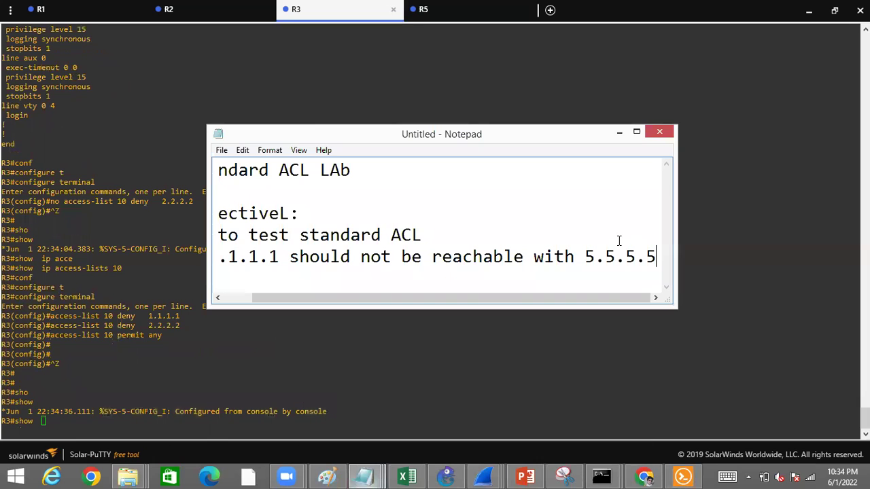
click(636, 132)
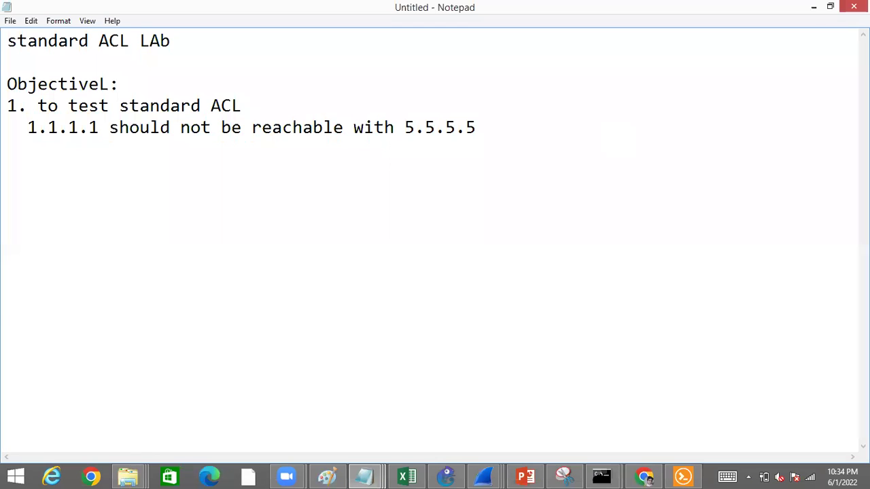
text(v)
key(BackSpace)
text(access-list 10 deny   1.1.1.1 access-list 10 deny   2.2.2.2 access-list 10 permit any)
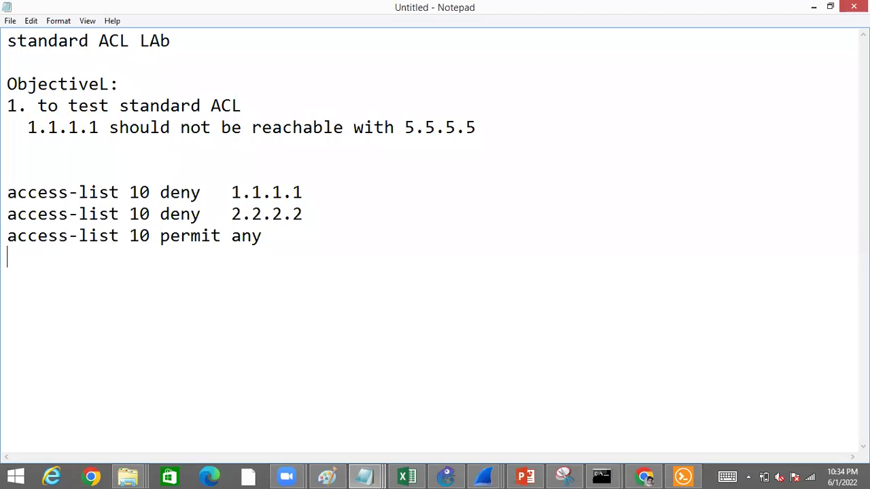
Step: Prefix the access-list 10 deny 2.2.2.2 line with no and copy all three access-list lines
click(6, 207)
text(no)
click(265, 236)
shift+click(6, 206)
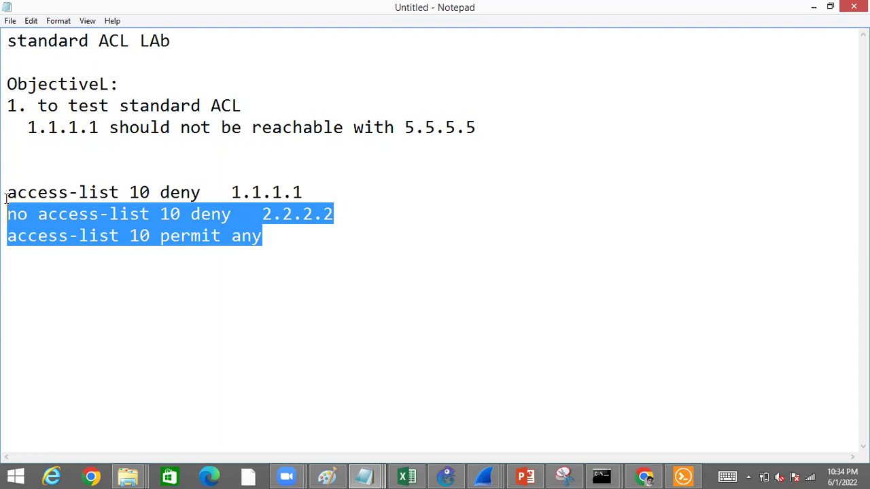
shift+click(3, 201)
key(super+c)
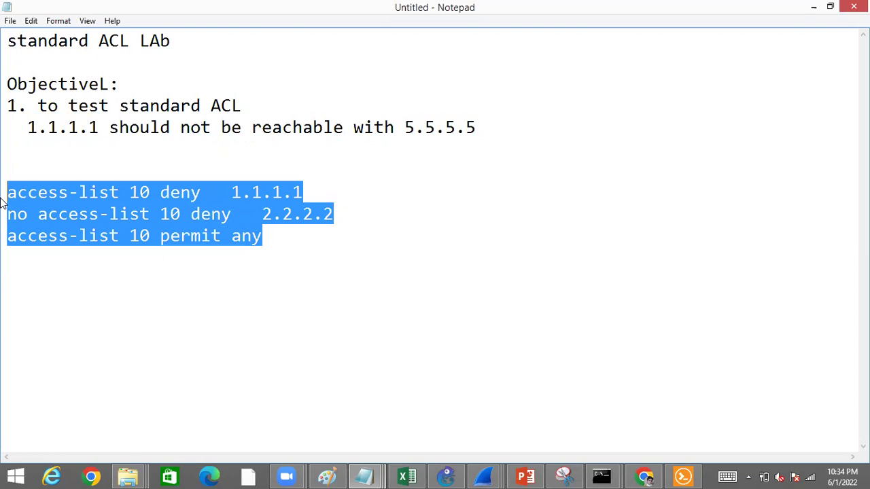
Step: Switch back to the R3 console in Solar-PuTTY, enter configuration mode, and paste the edited access-list 10 lines
key(alt+Tab)
key(BackSpace)
key(BackSpace)
key(BackSpace)
key(BackSpace)
key(BackSpace)
text(conf)
key(Tab)
text(t)
key(Tab)
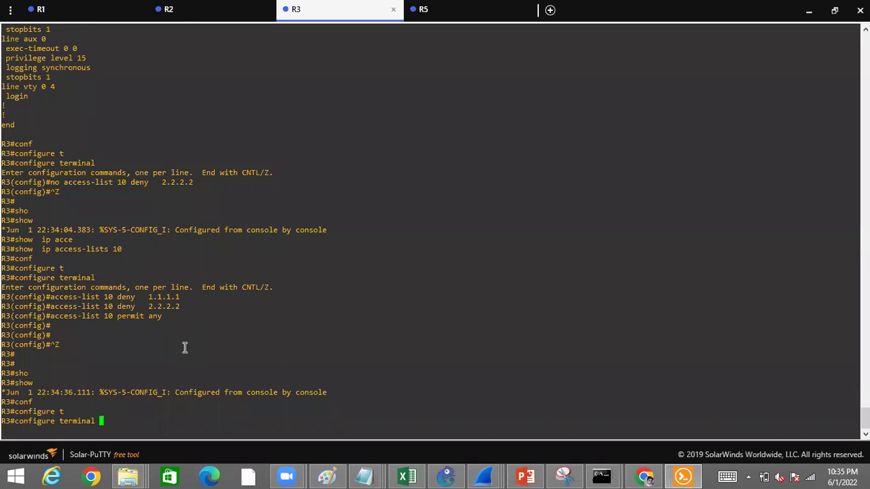
key(Return)
right_click(184, 347)
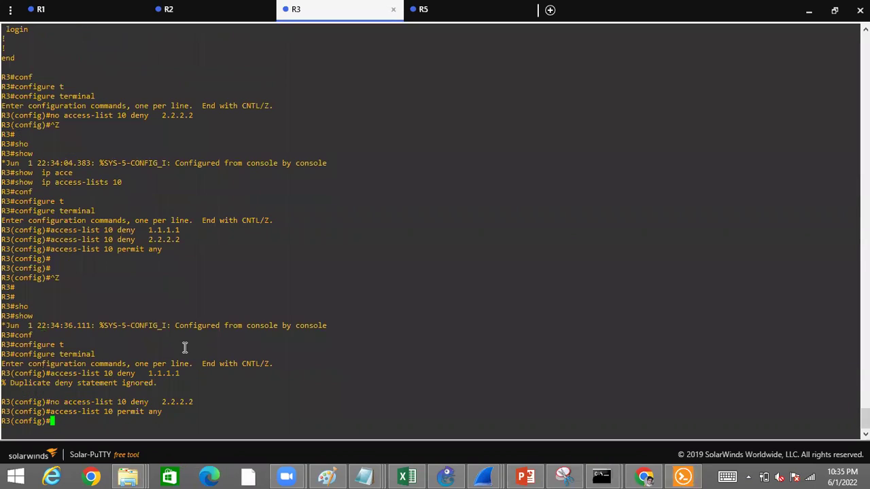
Step: Return R3 to privileged mode and run show ip access-lists 10 repeatedly to check the remaining rules
key(ctrl+z)
key(Return)
key(Return)
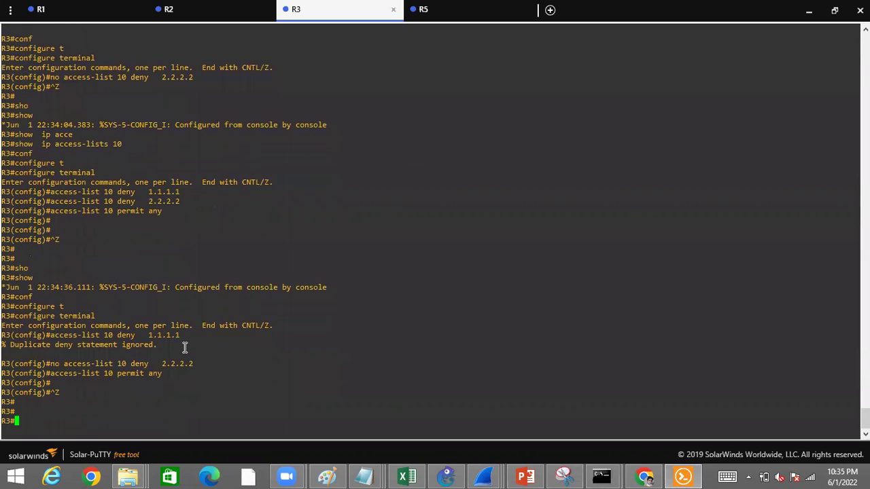
text(sho)
key(Tab)
text(ip acc)
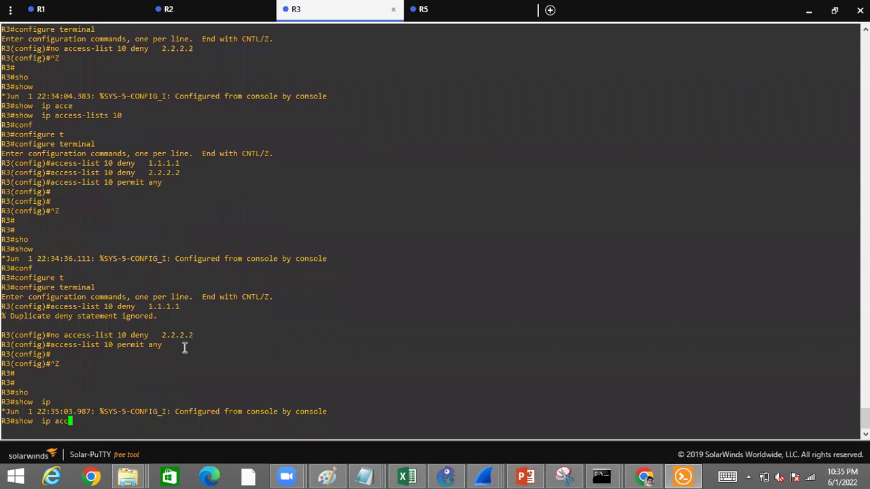
text(e)
key(Tab)
text(10)
key(Return)
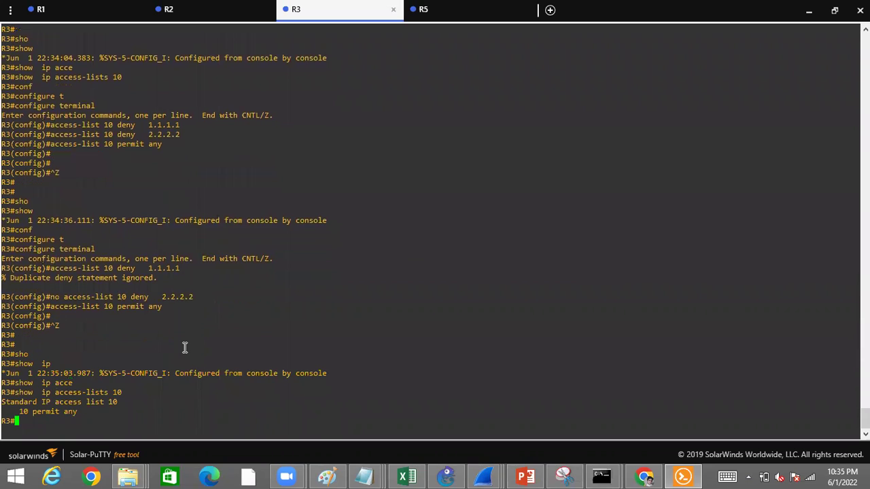
key(Up)
key(Return)
key(Up)
key(Return)
key(Up)
key(Return)
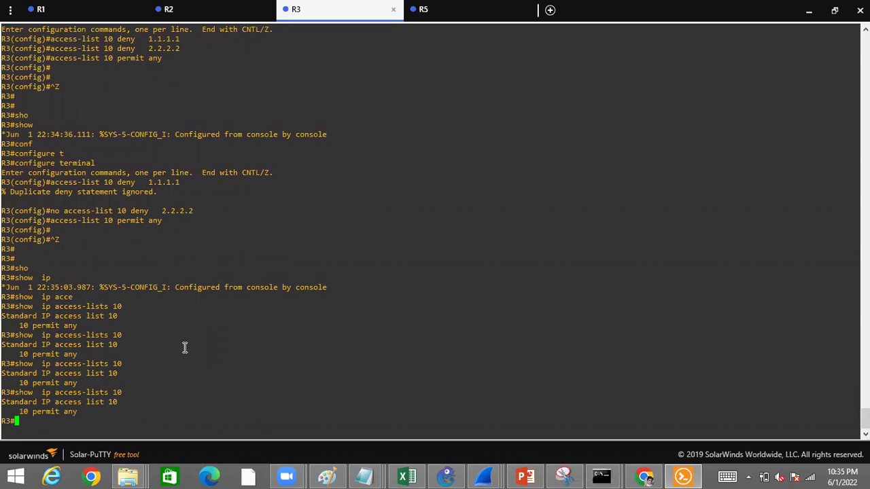
Step: Run show running-config on R3 and page through to the end to check the access-list 10 entries
text(sh)
key(Tab)
text(o ru)
key(BackSpace)
key(BackSpace)
key(BackSpace)
key(BackSpace)
text(ru)
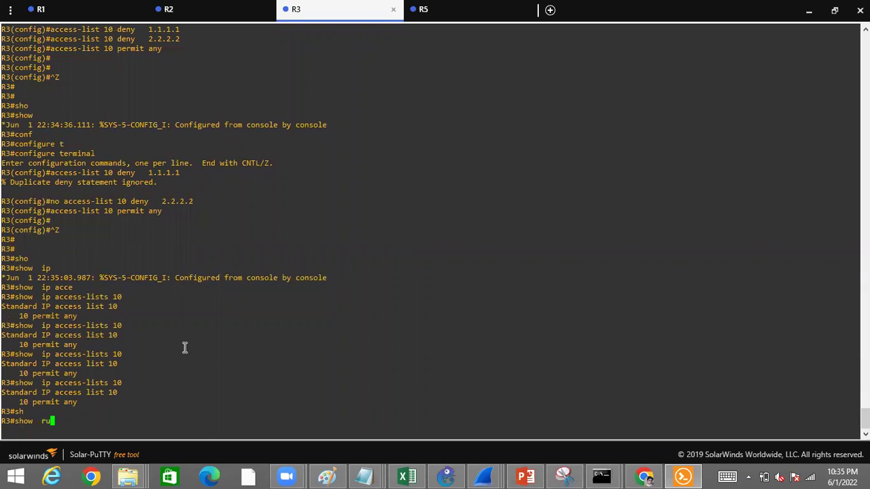
text(n)
key(Tab)
key(Return)
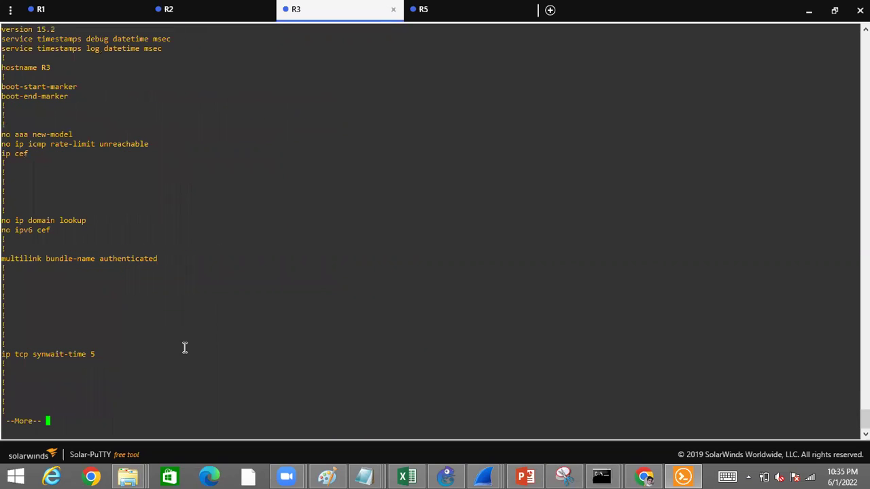
key(space)
key(space)
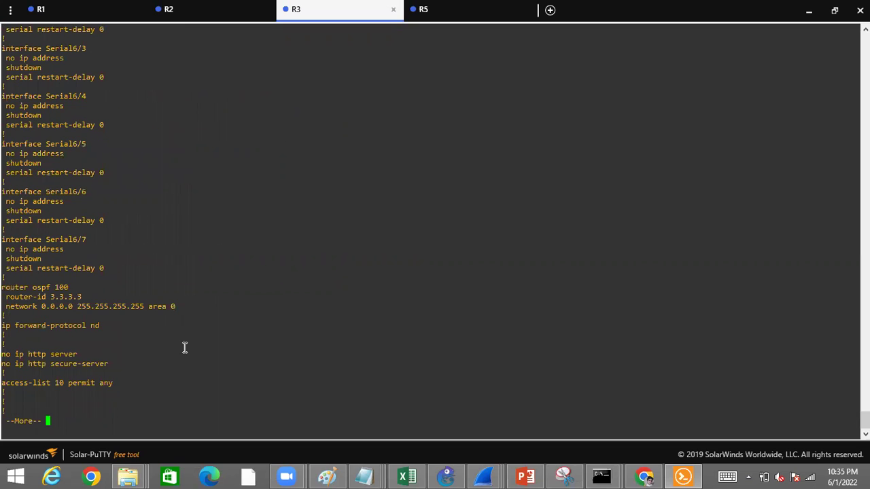
key(space)
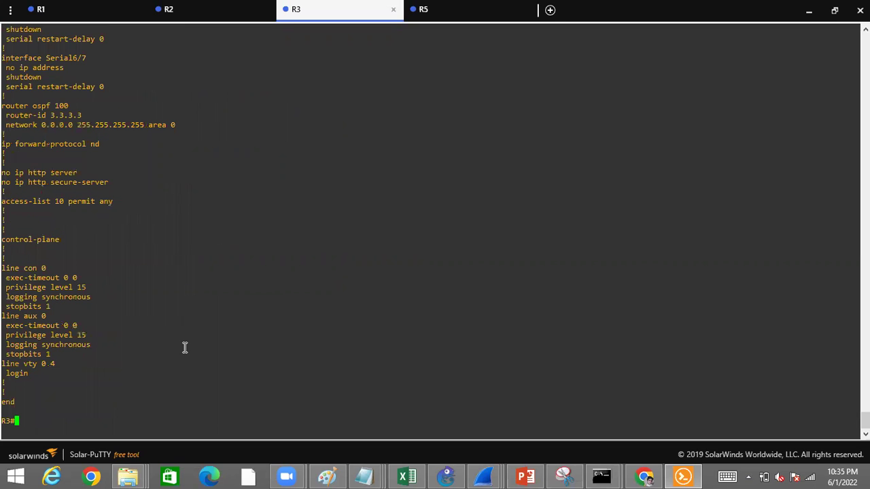
Step: Switch to Notepad, delete the no access-list 10 deny 2.2.2.2 line, and copy the two remaining access-list 10 lines
key(alt+Tab)
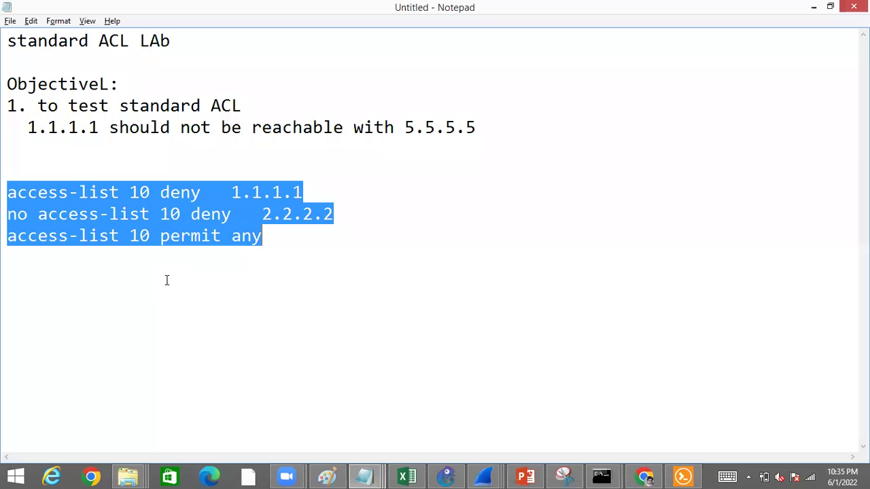
click(149, 235)
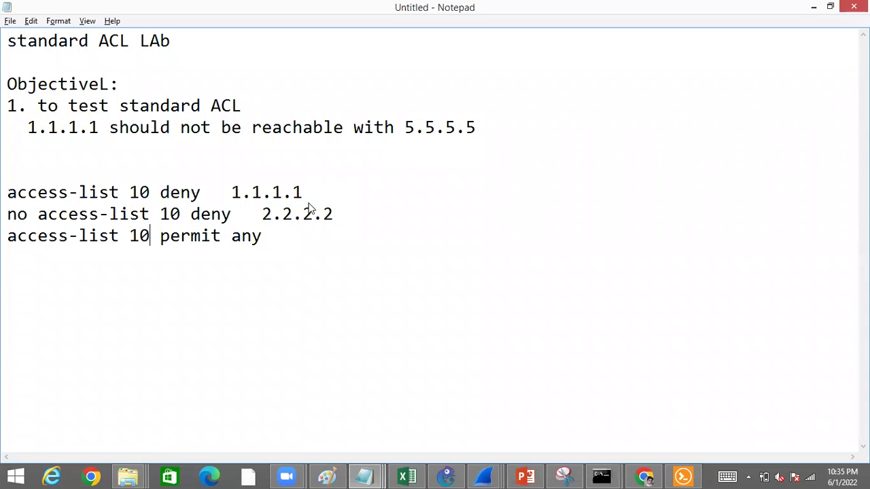
right_click(311, 197)
click(311, 196)
shift+click(17, 193)
key(shift+Home)
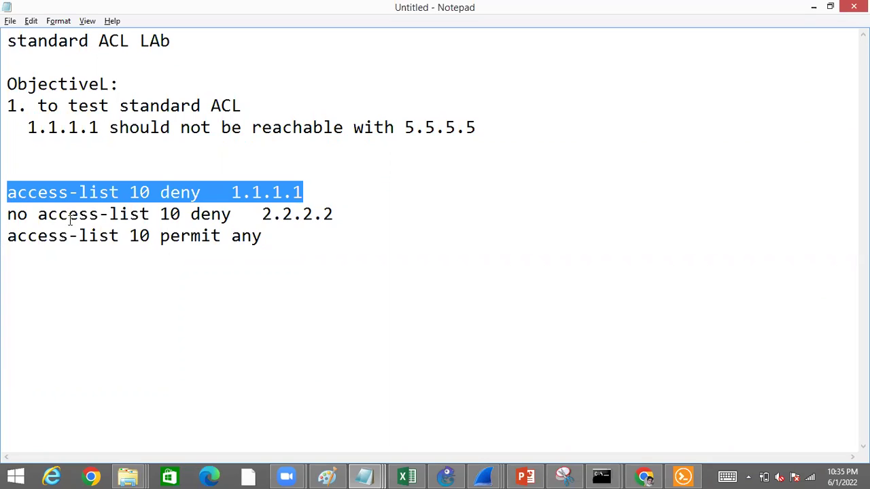
click(349, 214)
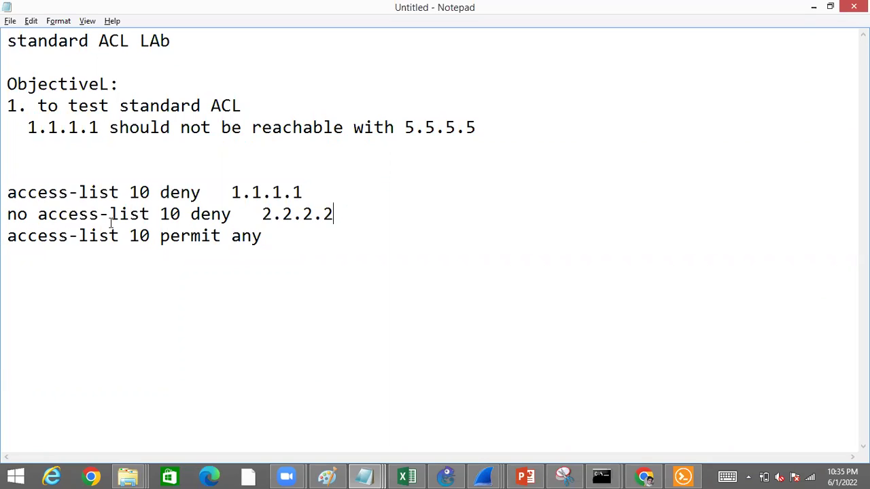
shift+click(3, 214)
key(BackSpace)
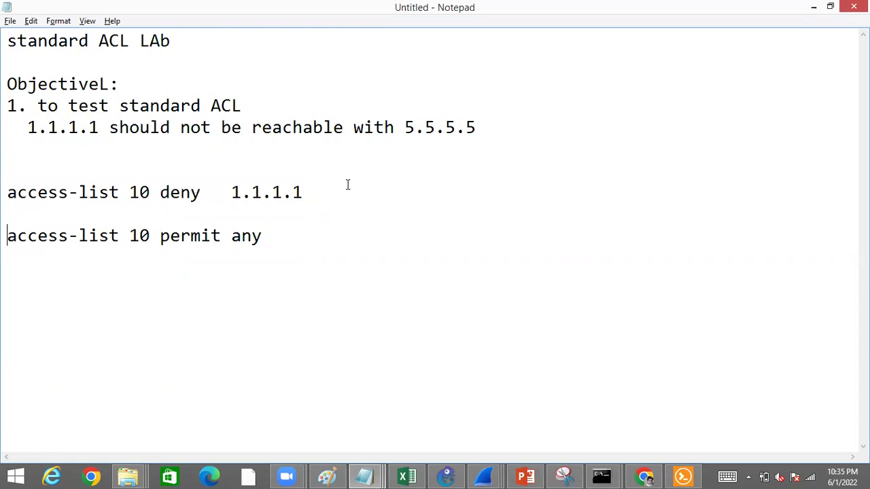
key(BackSpace)
shift+click(4, 198)
key(super+c)
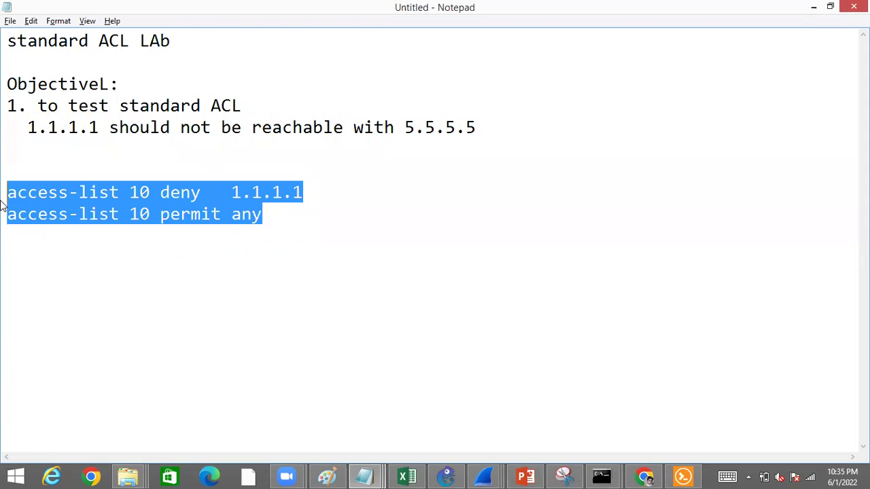
Step: Switch back to the R3 console in Solar-PuTTY, enter configuration mode, and paste the deny 1.1.1.1 and permit any lines for access-list 10
key(alt+Tab)
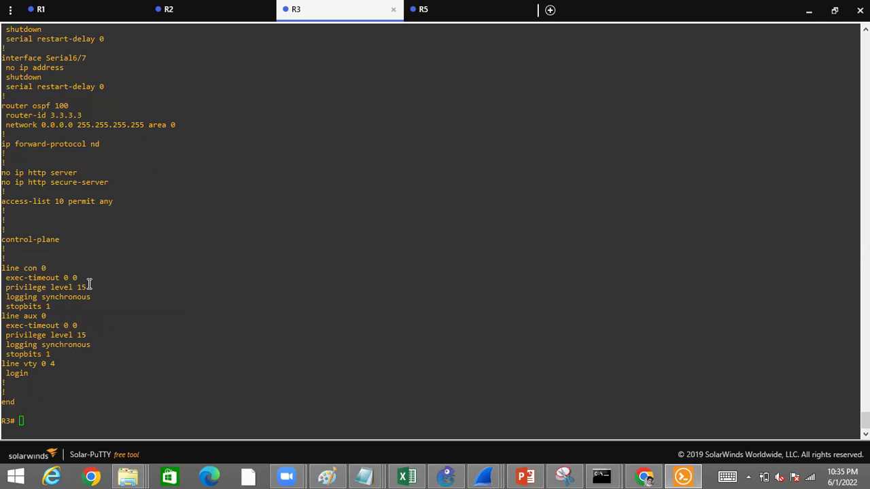
key(Return)
key(Return)
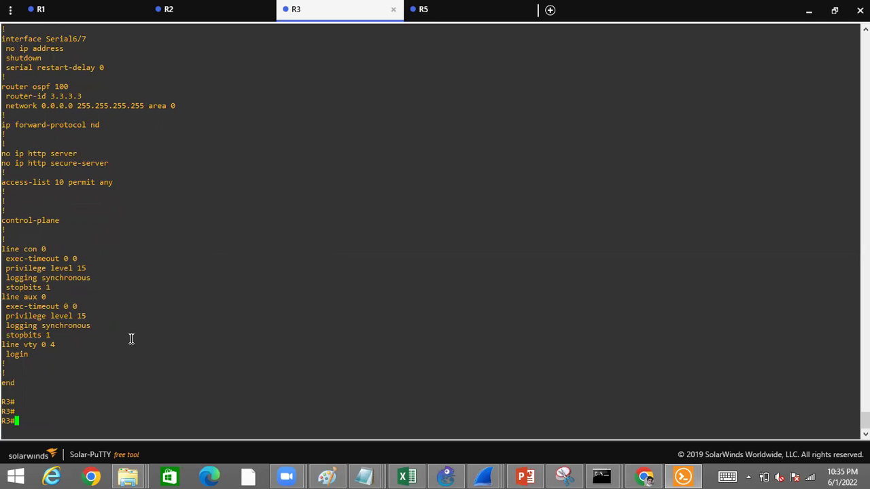
text(conf)
key(Tab)
text(t)
key(Tab)
key(Return)
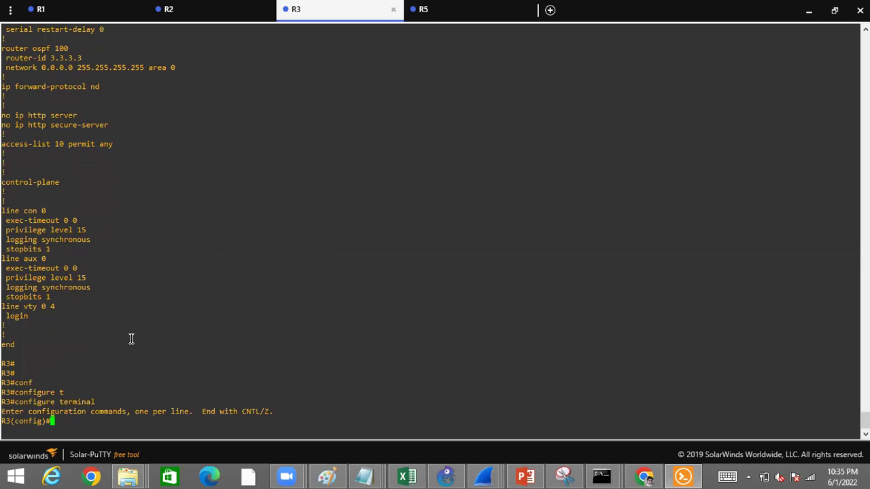
right_click(131, 338)
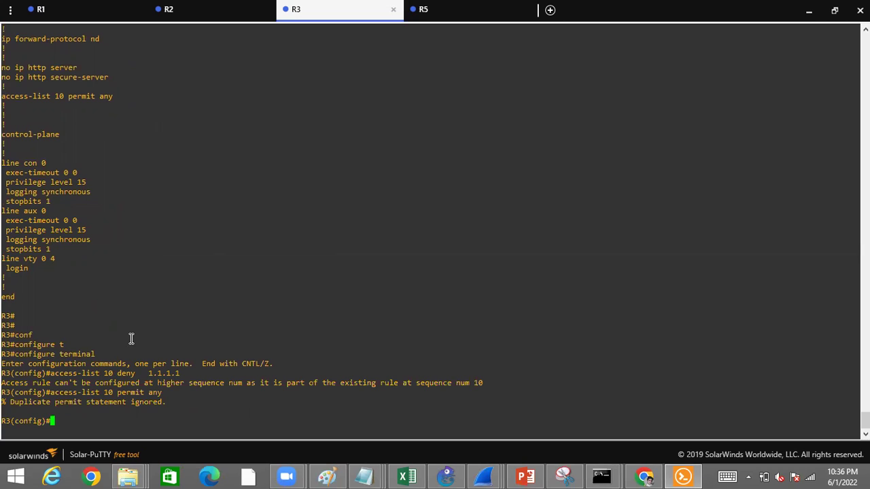
Step: Return R3 to privileged mode and run show ip access-lists 10 to check the rules after the paste
key(ctrl+z)
text(sh)
key(Tab)
text(o)
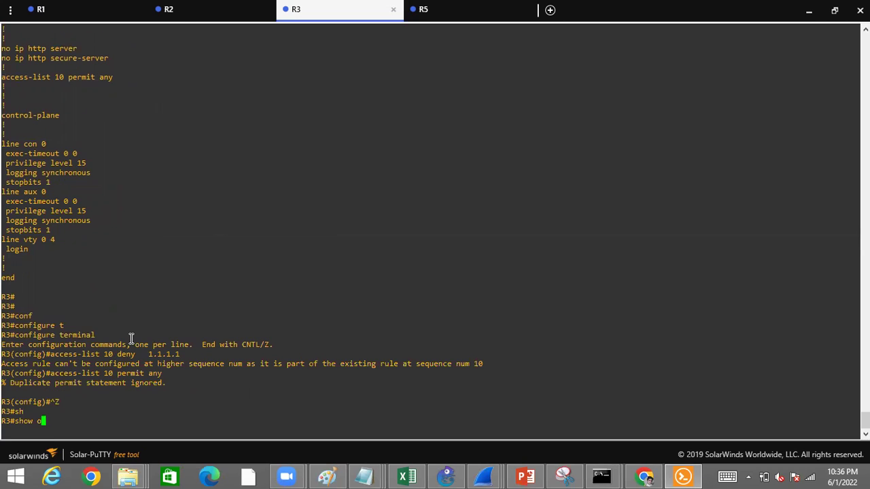
text( i)
key(BackSpace)
key(BackSpace)
key(BackSpace)
text(ip acce)
key(Tab)
text(1)
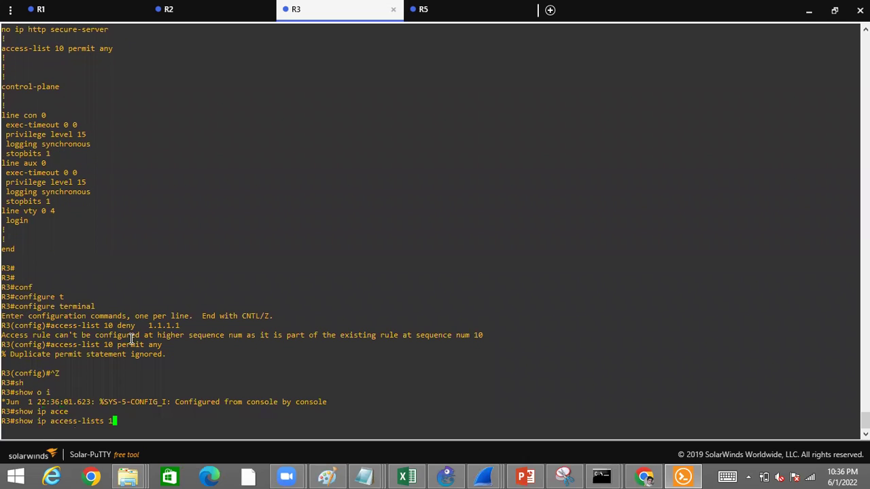
text(0)
key(Return)
Step: Examine R3's responses to the pasted access-list 10 lines and its rule listing, comparing them with the lines in Notepad
drag(94, 315, 298, 316)
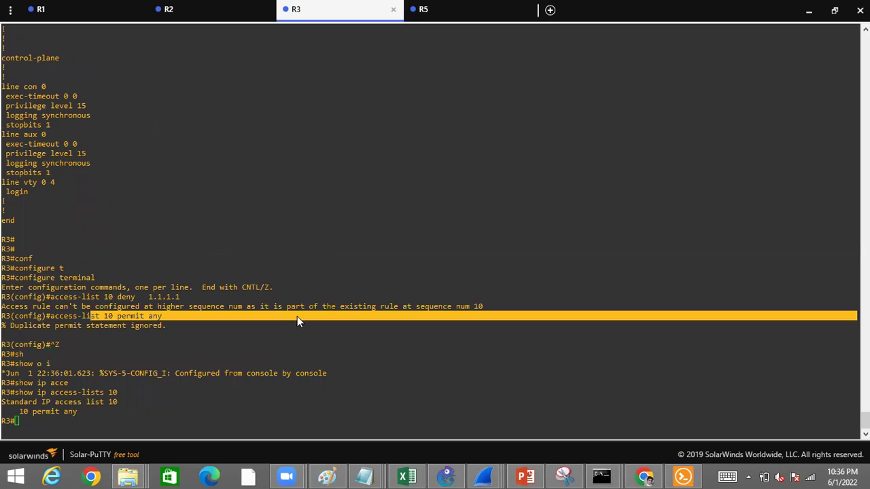
drag(178, 307, 474, 306)
click(312, 329)
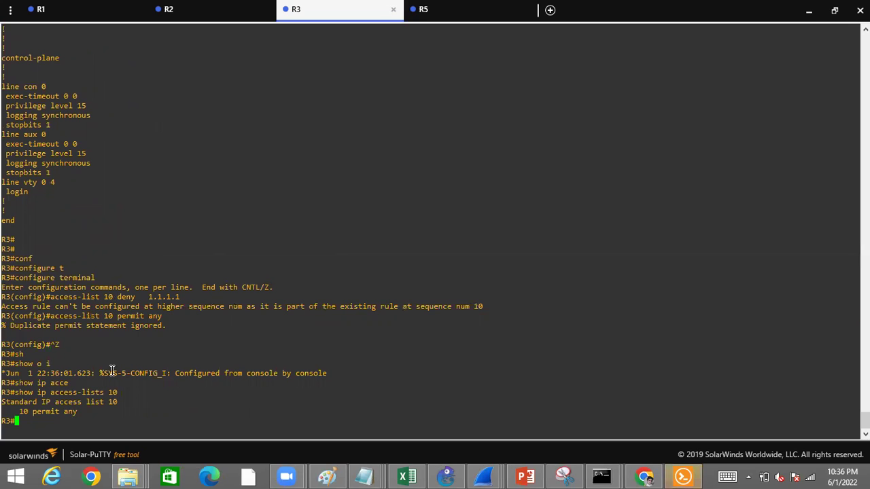
double_click(79, 410)
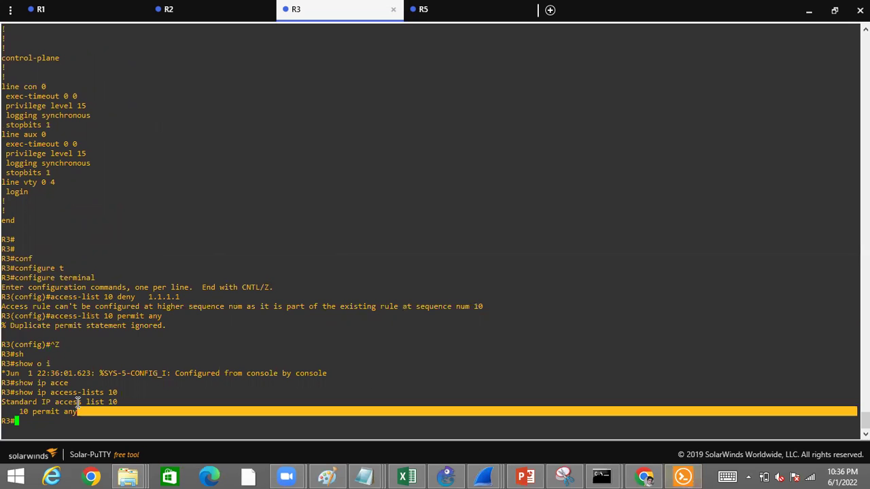
double_click(77, 403)
double_click(63, 393)
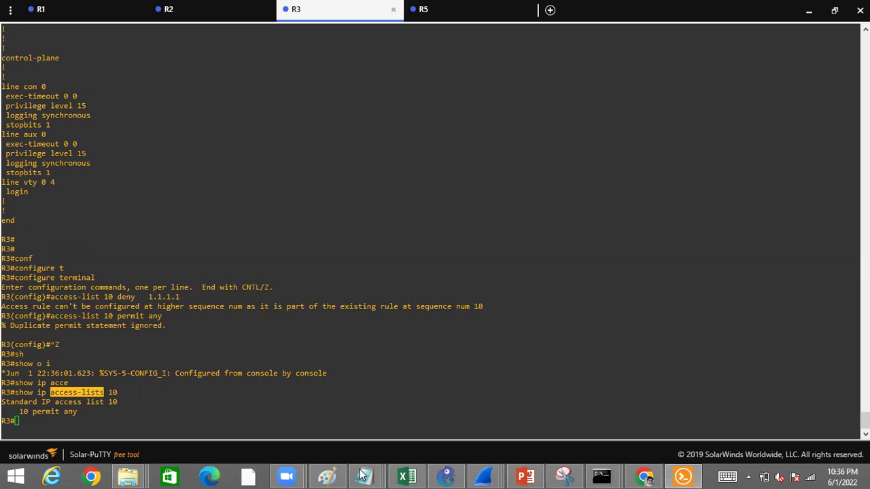
mouse_move(364, 476)
click(538, 439)
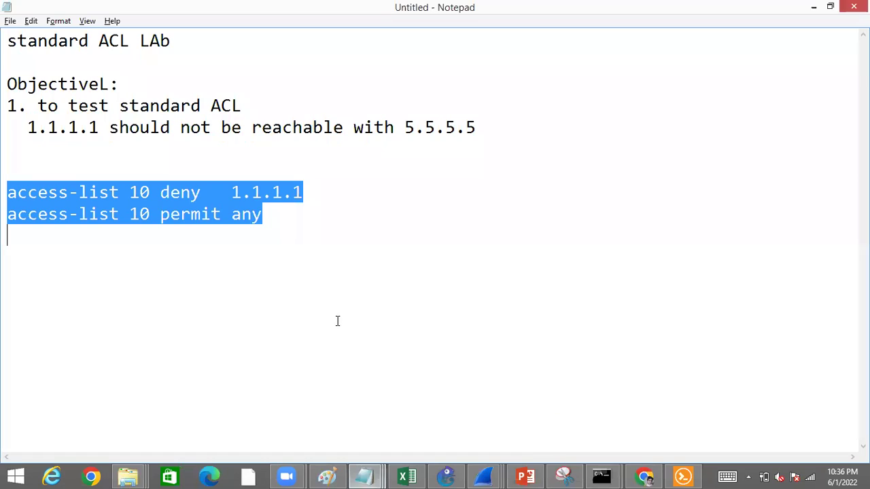
click(256, 228)
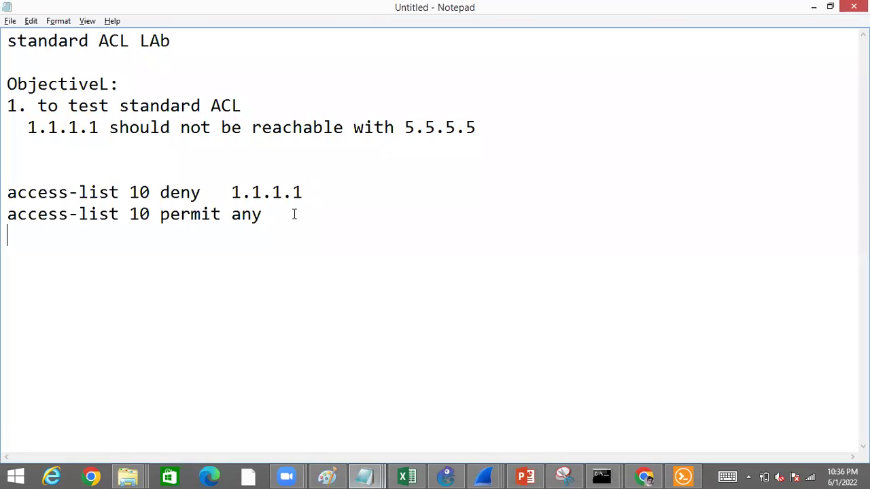
key(alt+Tab)
click(277, 305)
double_click(286, 304)
double_click(375, 297)
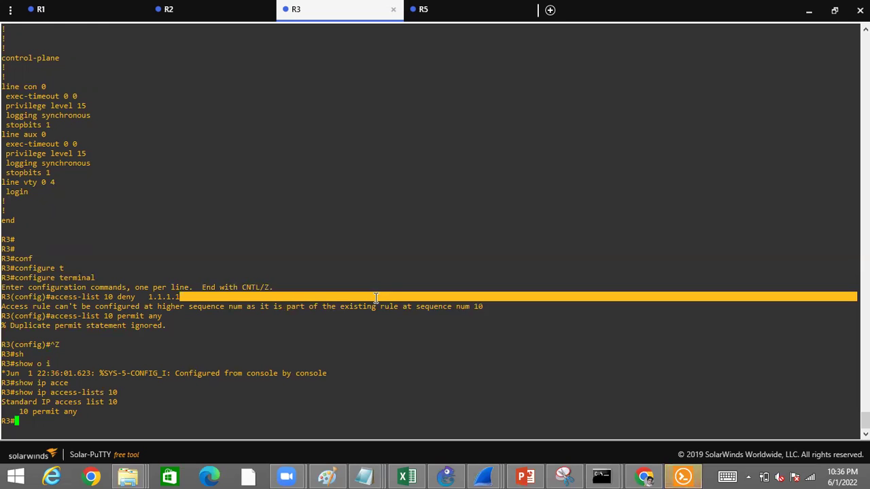
double_click(120, 297)
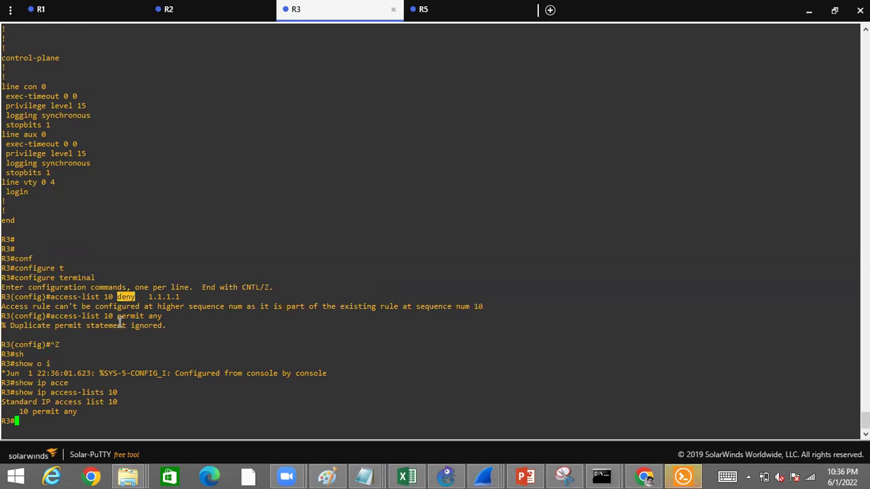
double_click(149, 306)
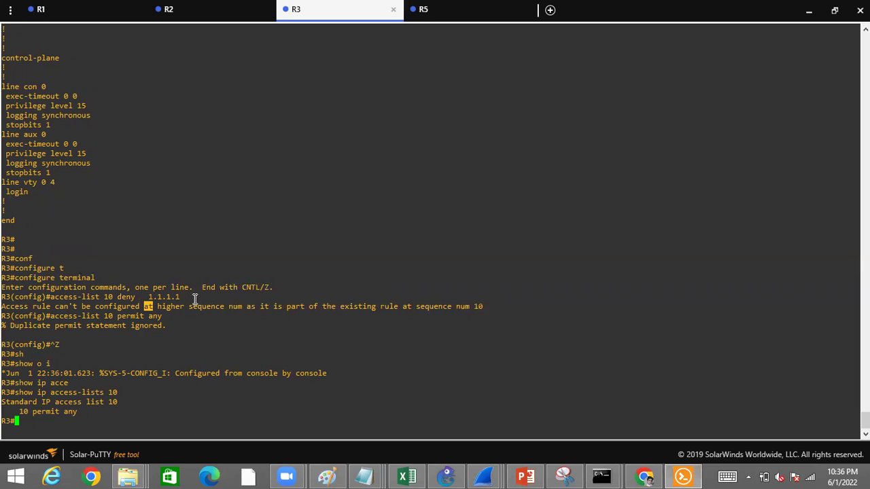